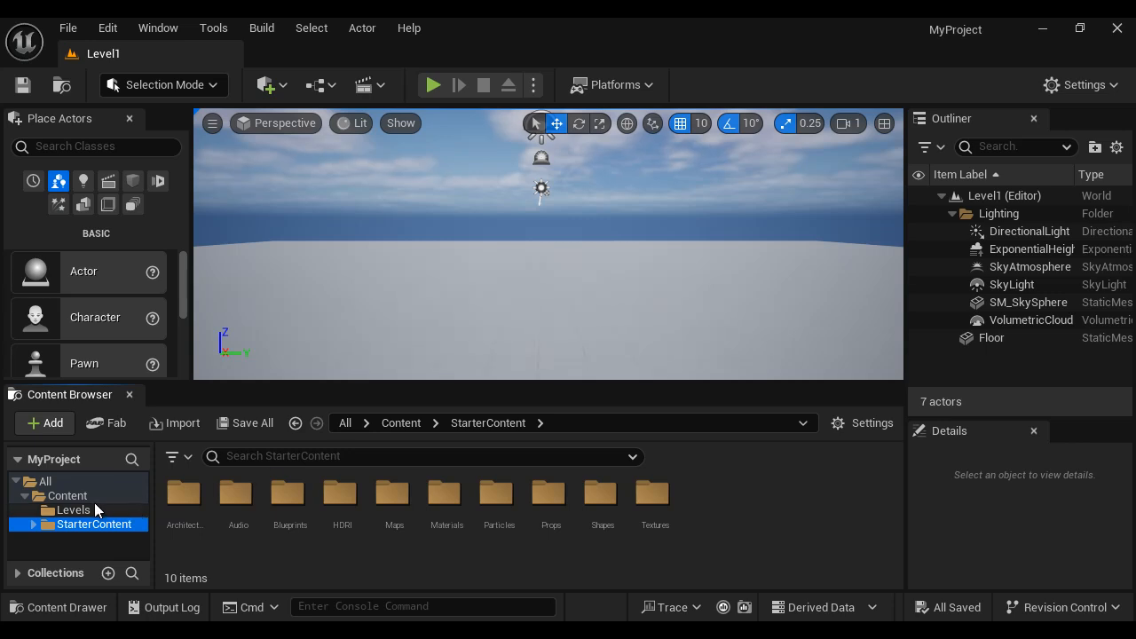
Create a new folder named Textures inside the Content folder.
right_click(67, 495)
click(149, 104)
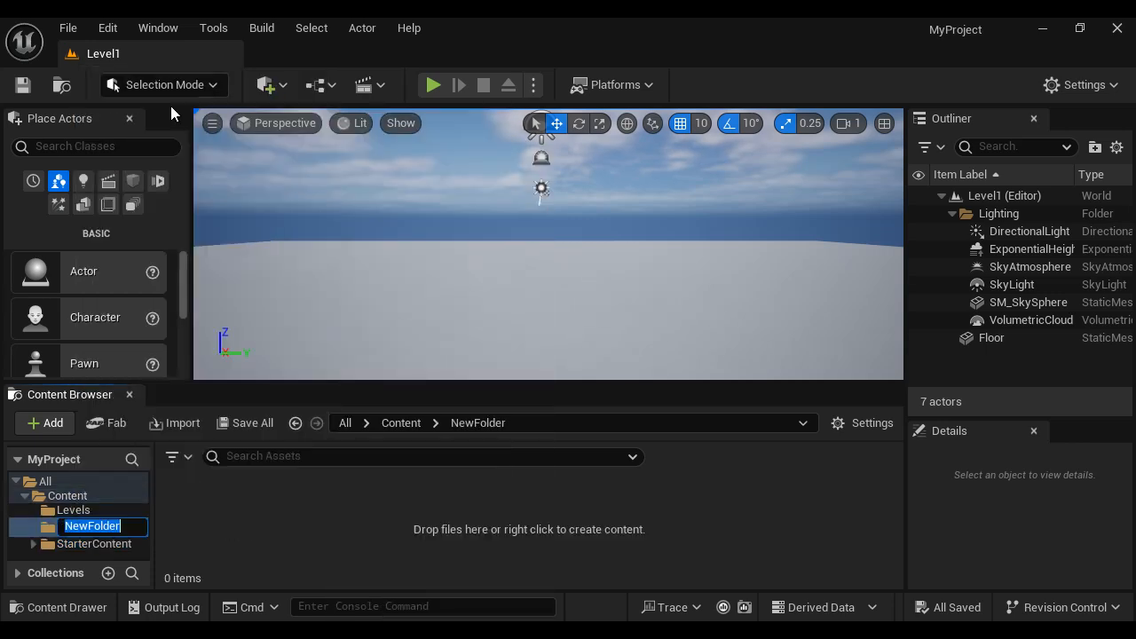
text(Text)
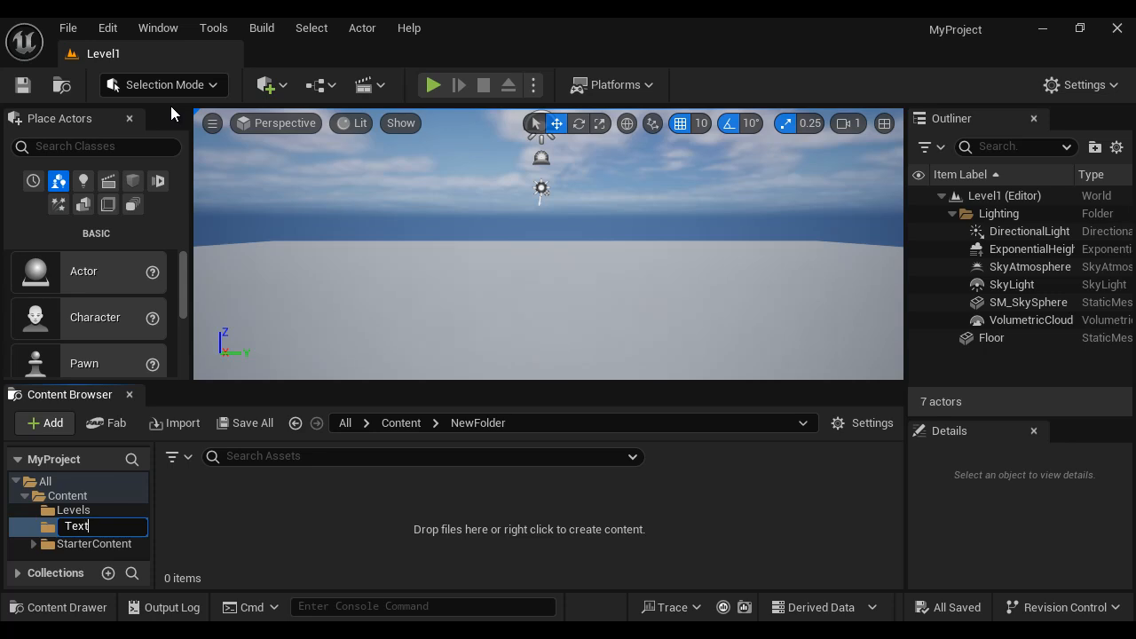
text(ures)
key(Return)
Import T_Wood_Crate_D and T_Wood_Crate_N from File Explorer into the Textures folder and save all unsaved content.
key(alt+Tab)
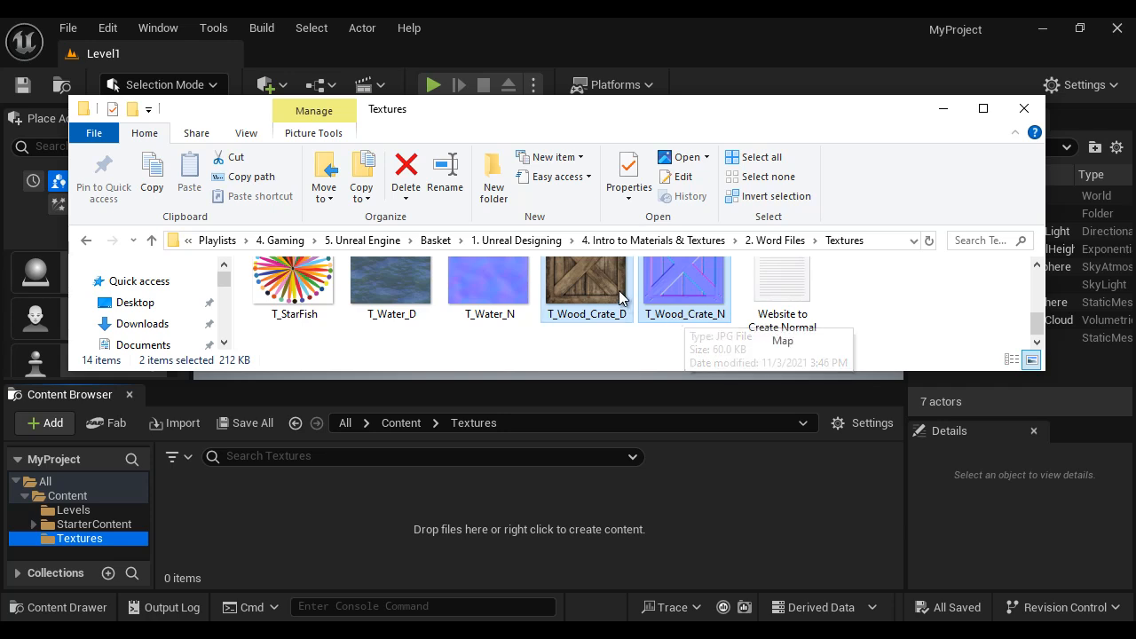
drag(585, 293, 255, 531)
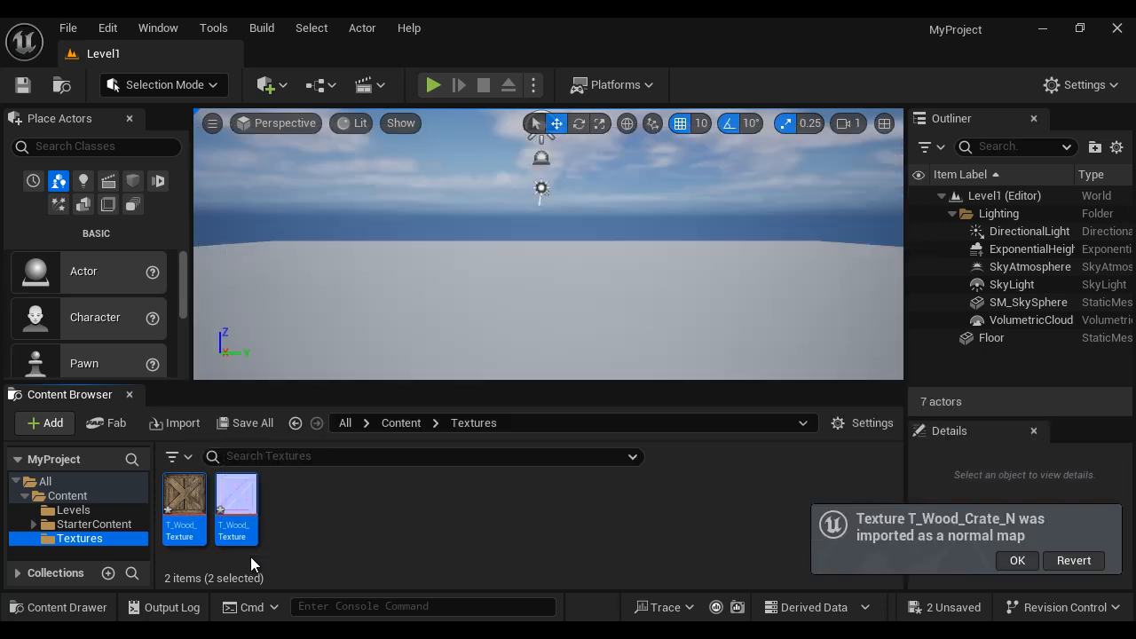
mouse_move(251, 529)
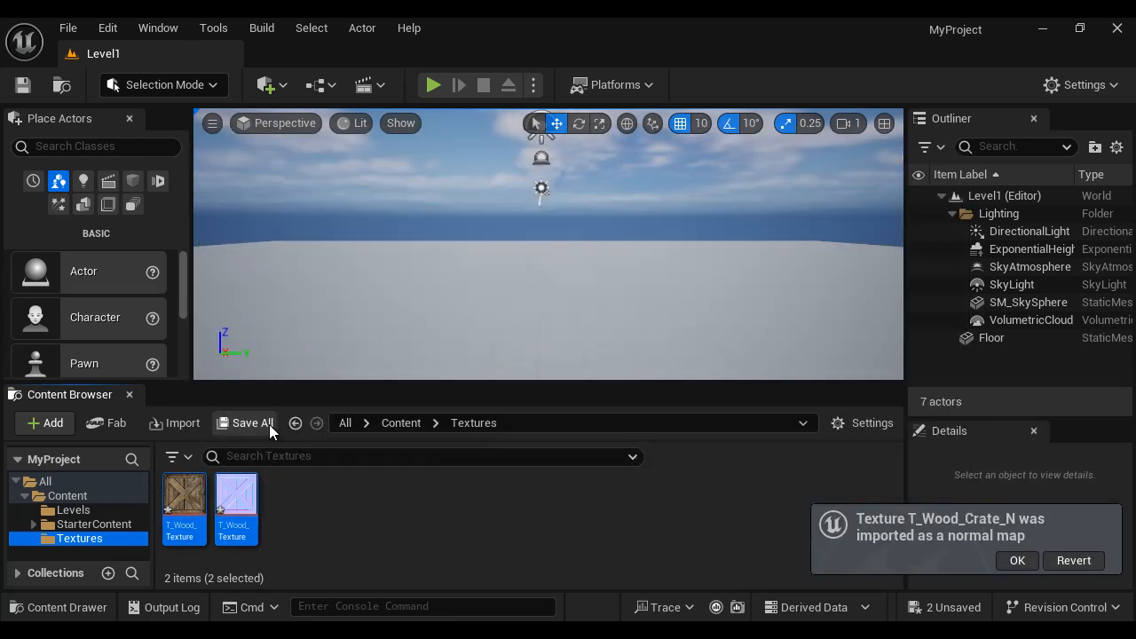
click(269, 424)
click(710, 459)
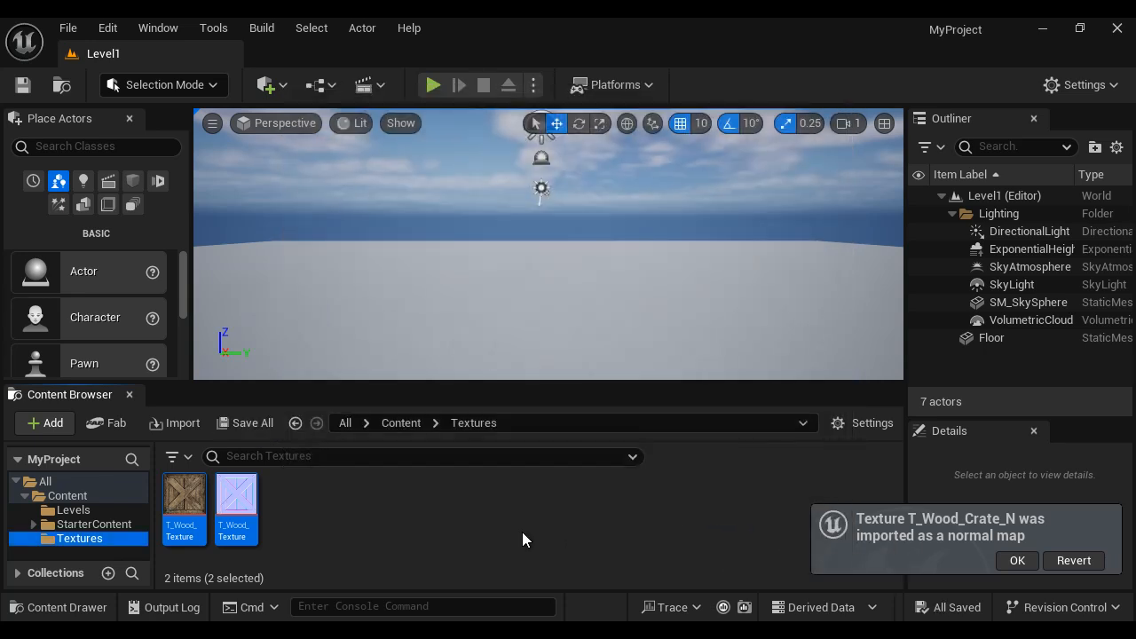
Create another folder inside Content and name it Materials.
right_click(84, 500)
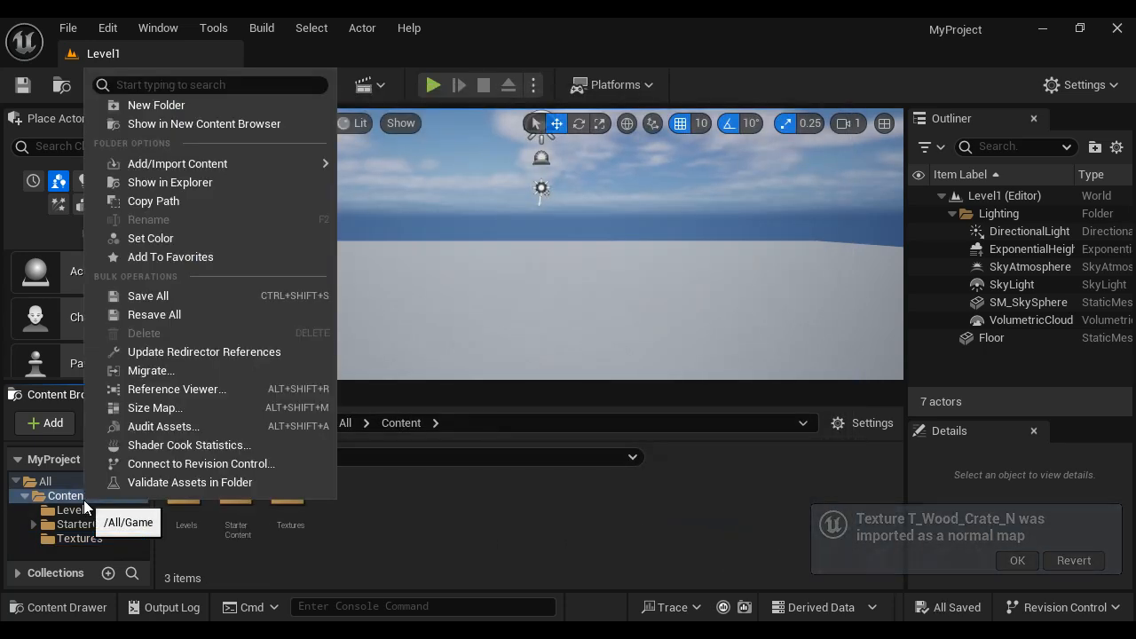
click(156, 105)
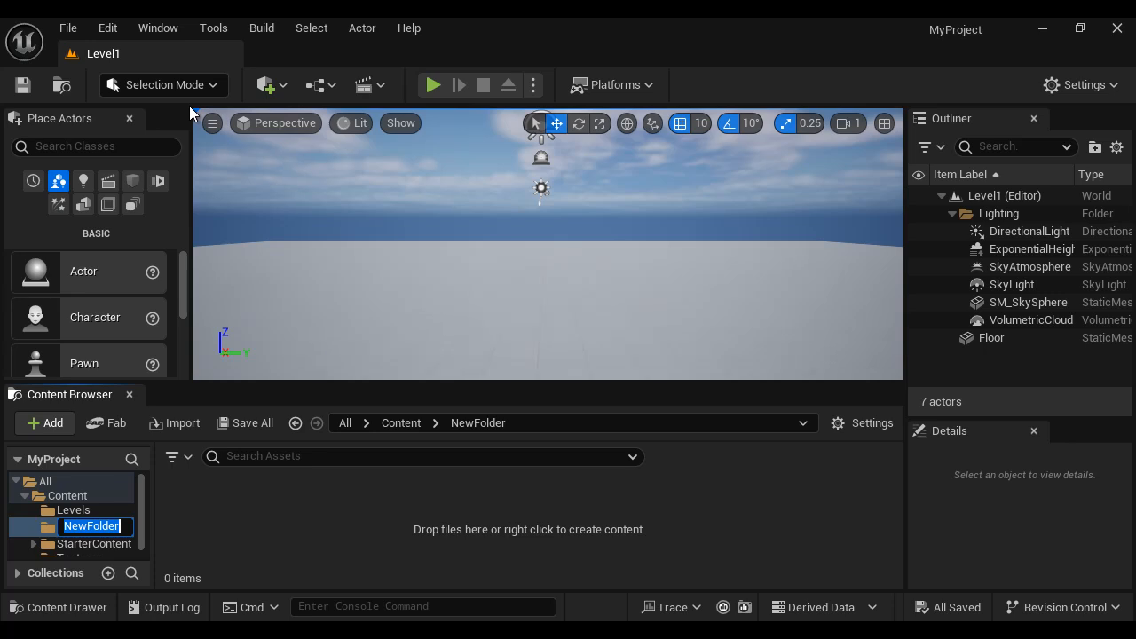
text(Materials)
key(Return)
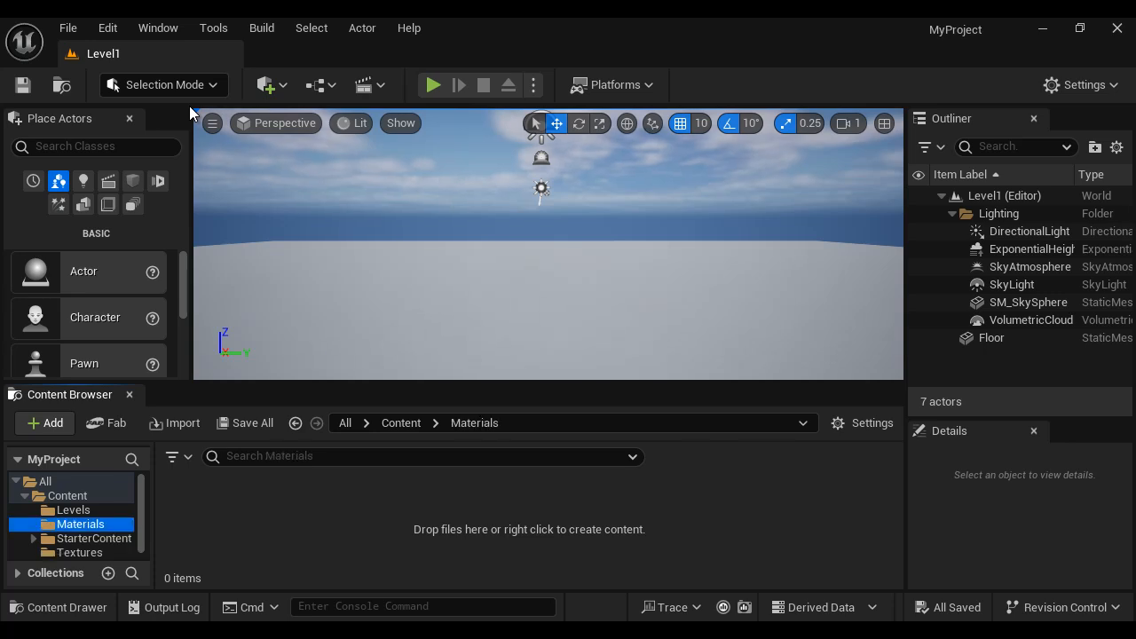
Create a new material named M_Crate in the Materials folder.
right_click(279, 523)
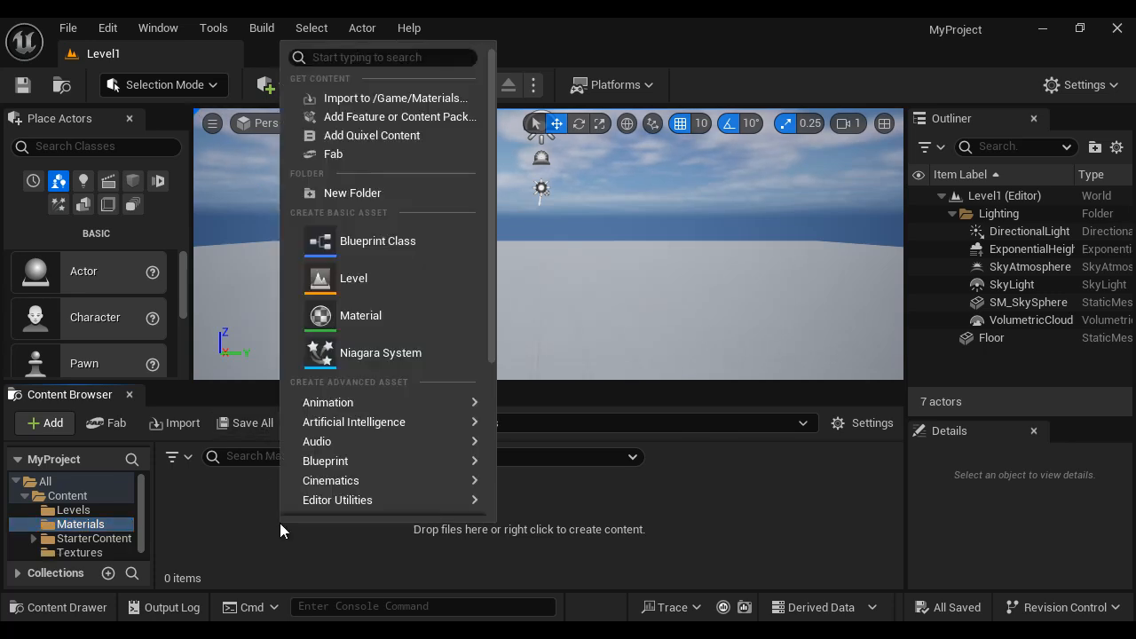
click(366, 317)
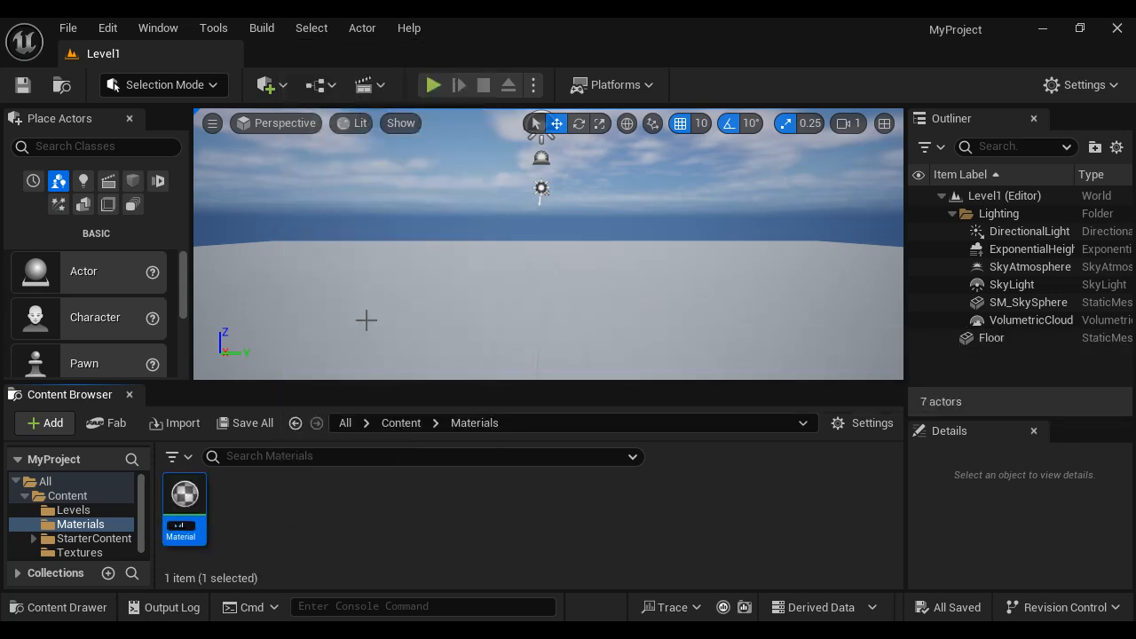
text(M_Crate)
key(Return)
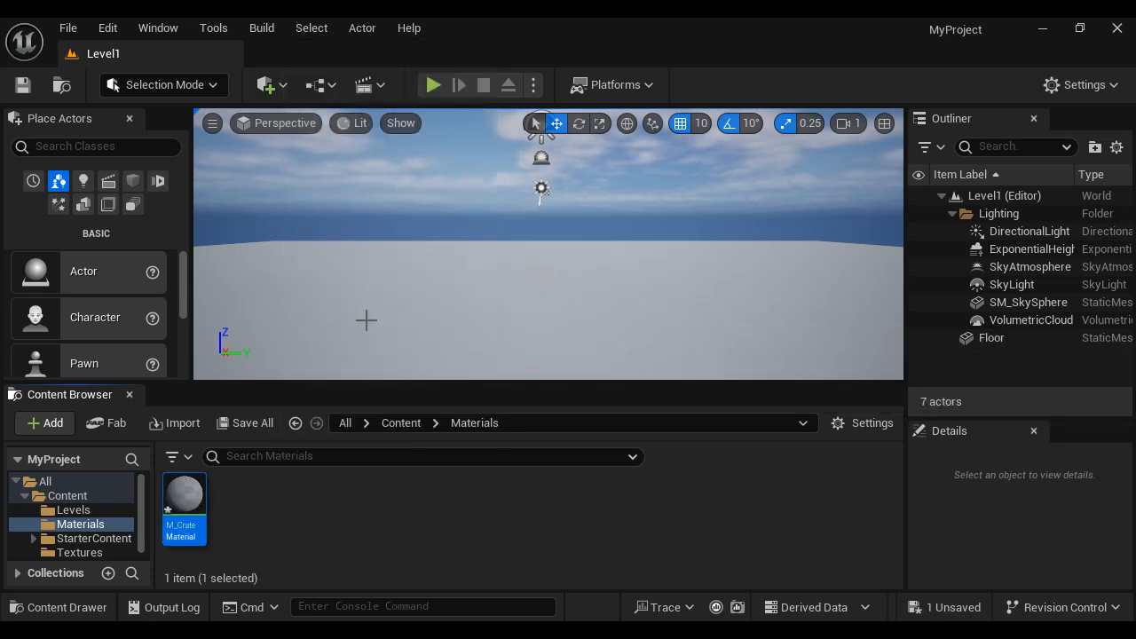
Open M_Crate for editing, dock its editor beside the Level1 tab, and show the material preview on a cube.
double_click(186, 511)
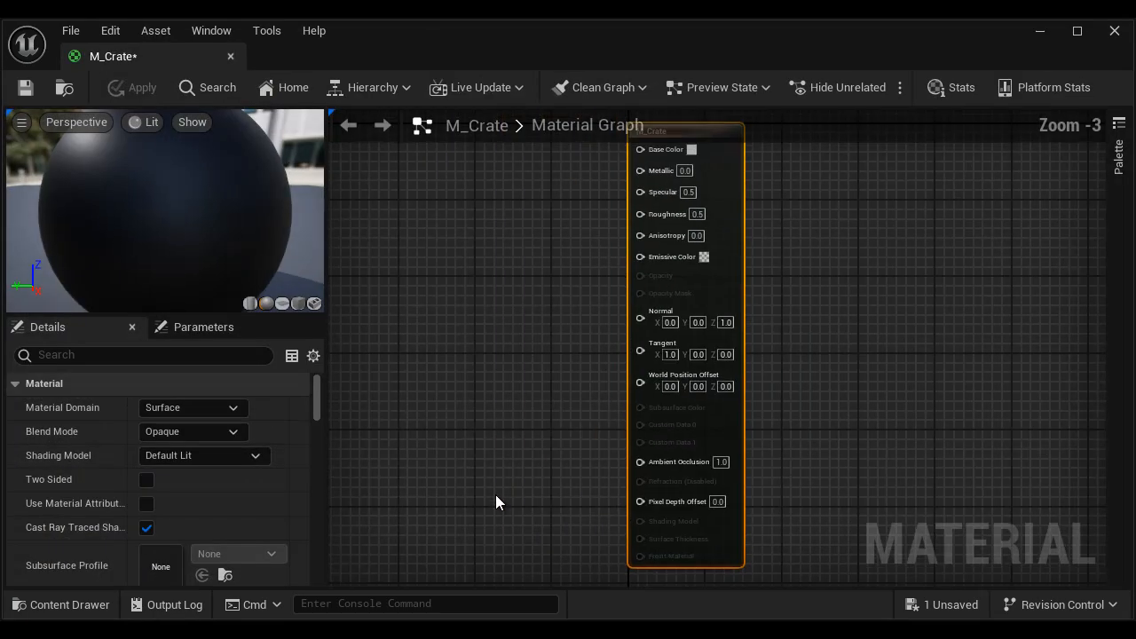
drag(138, 63, 363, 58)
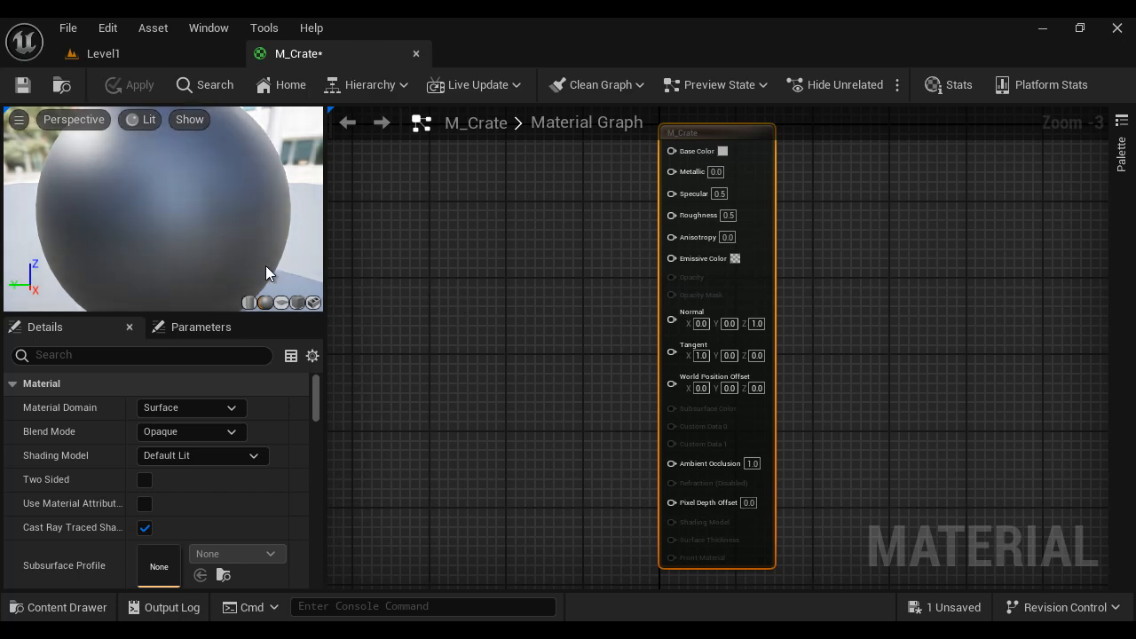
click(300, 304)
drag(177, 234, 366, 239)
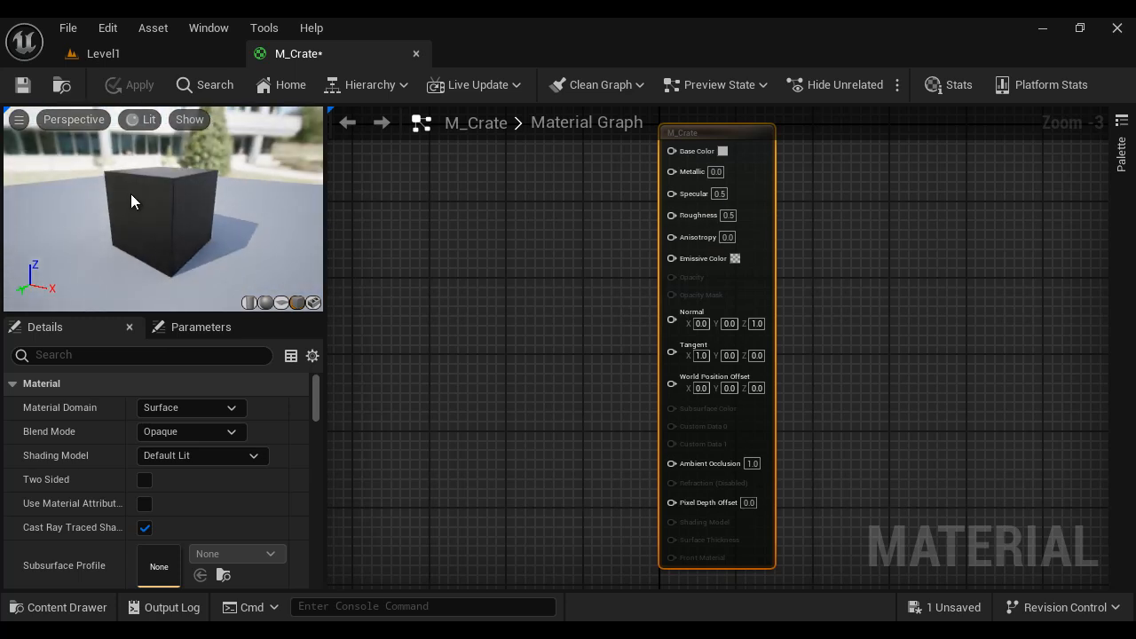
scroll(187, 185, up, 2)
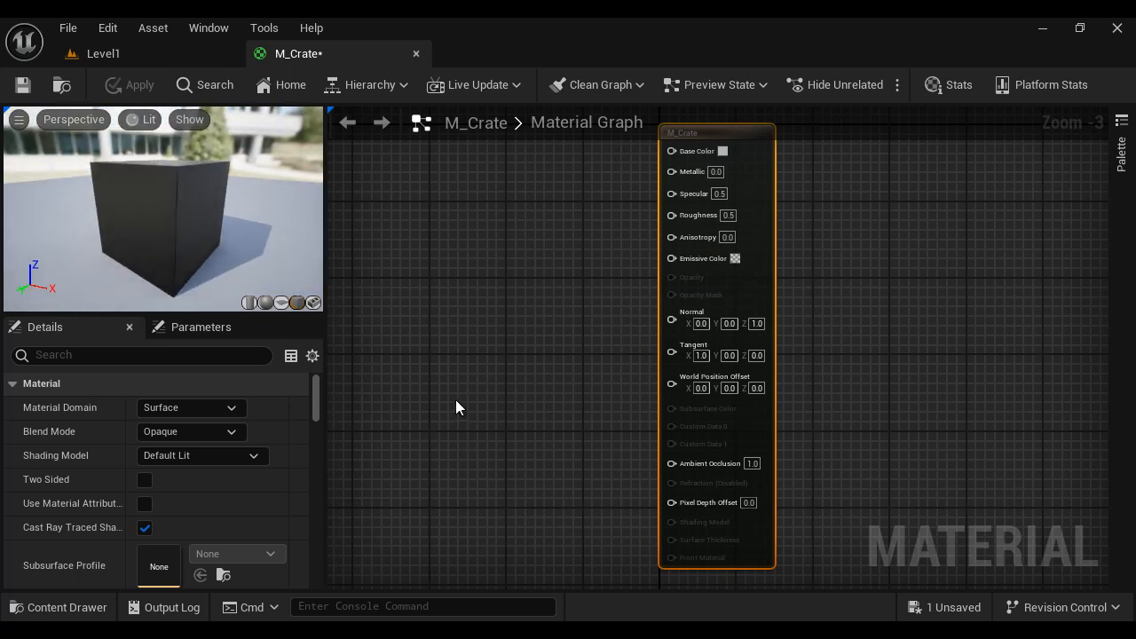
Add a TextureSample node beside the M_Crate result node in the material graph.
right_drag(520, 350, 556, 466)
scroll(692, 240, up, 3)
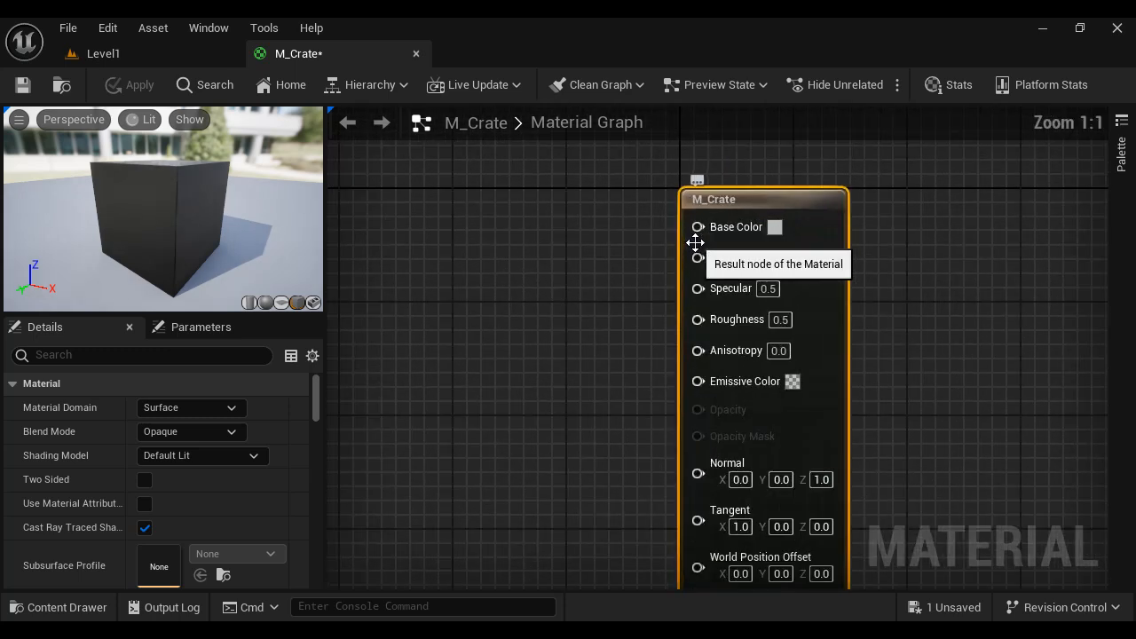
right_click(420, 199)
text(te)
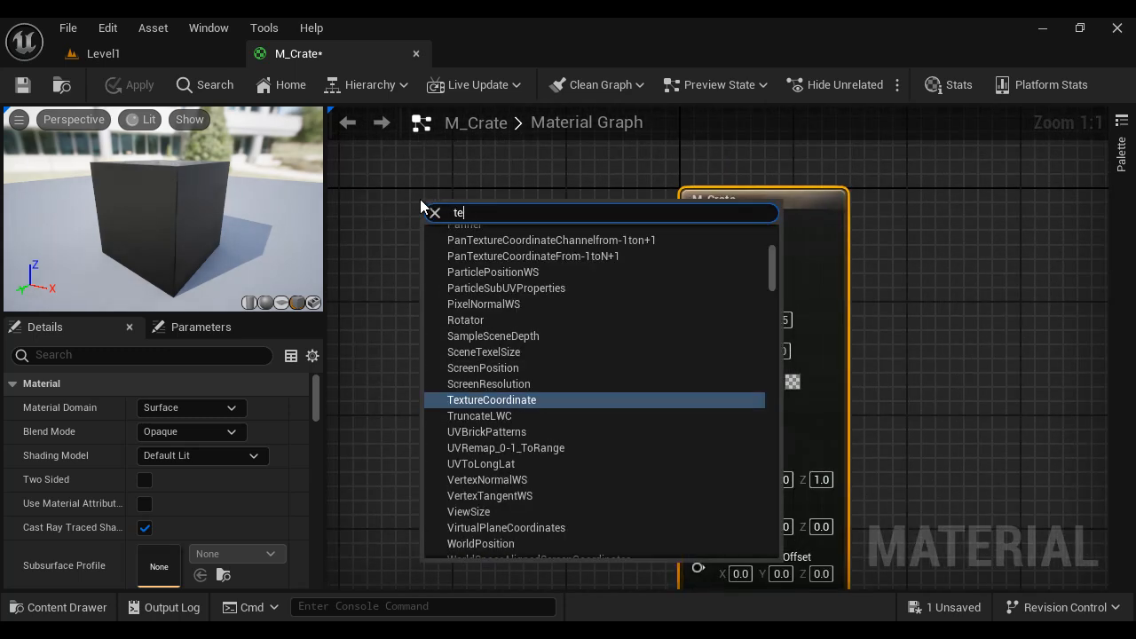
text(xture)
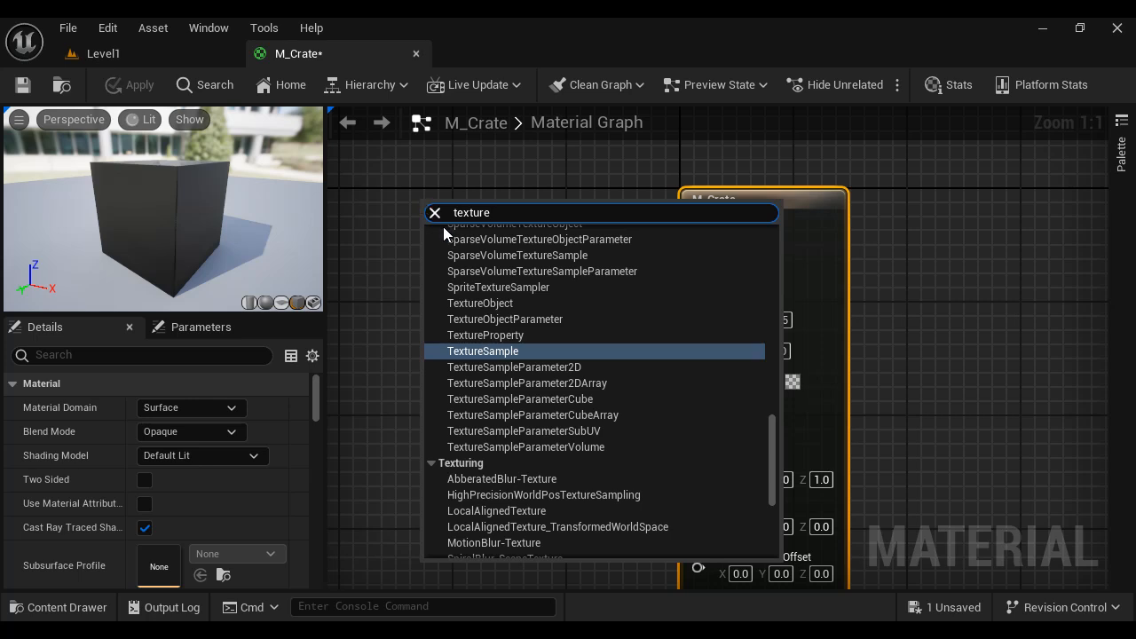
click(501, 351)
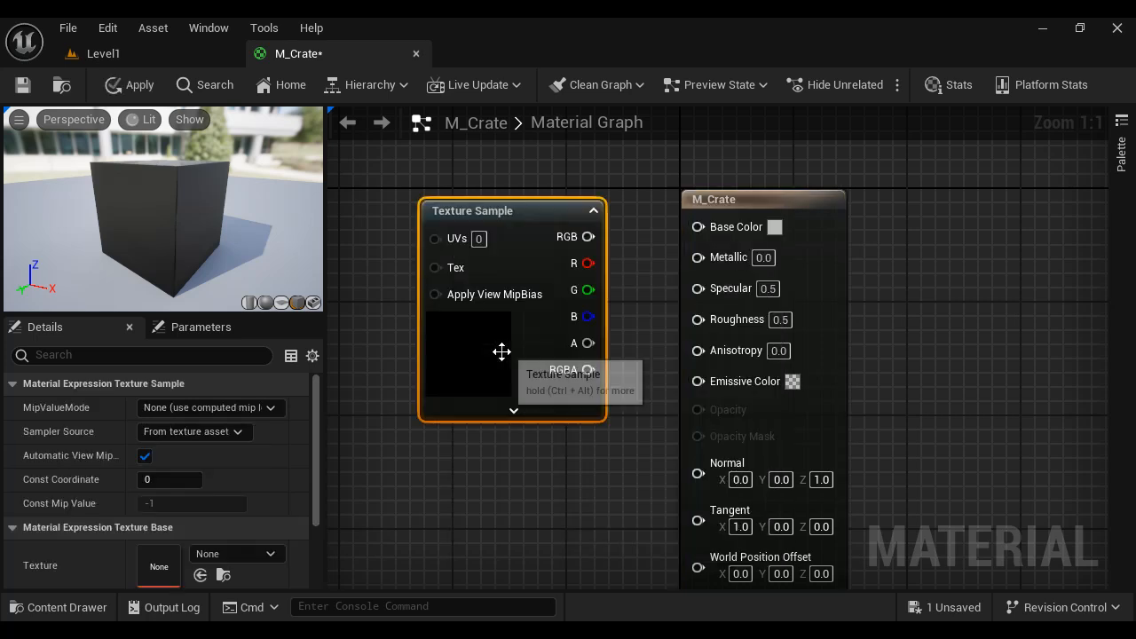
Assign the T_Wood_Crate_D texture to the Texture Sample node and connect its RGB output to Base Color.
click(273, 555)
text(wood)
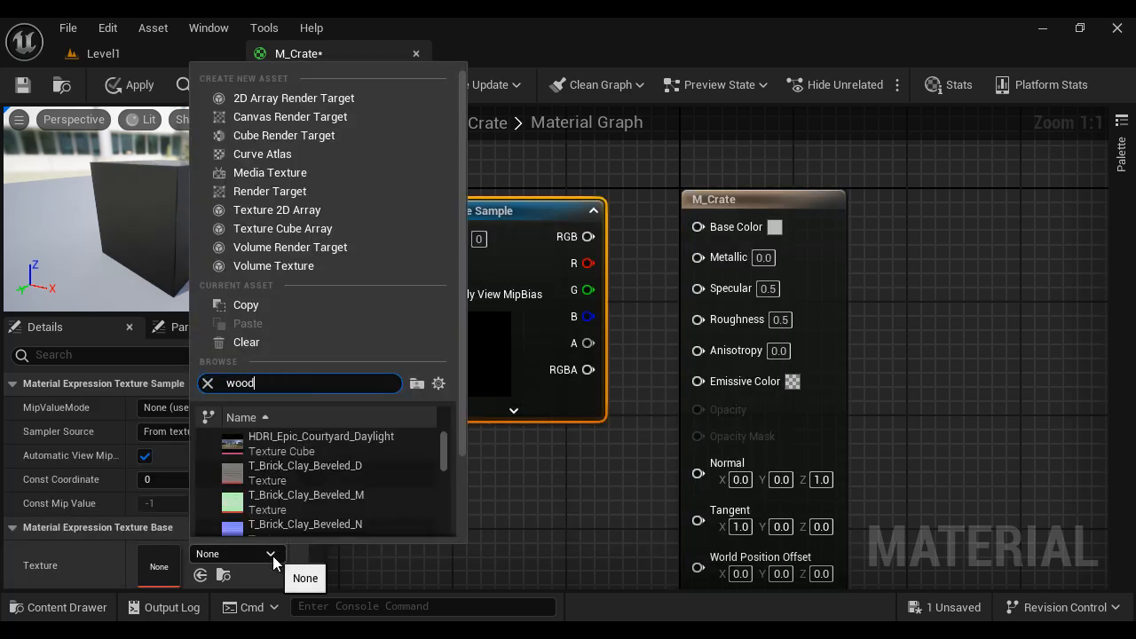
click(328, 440)
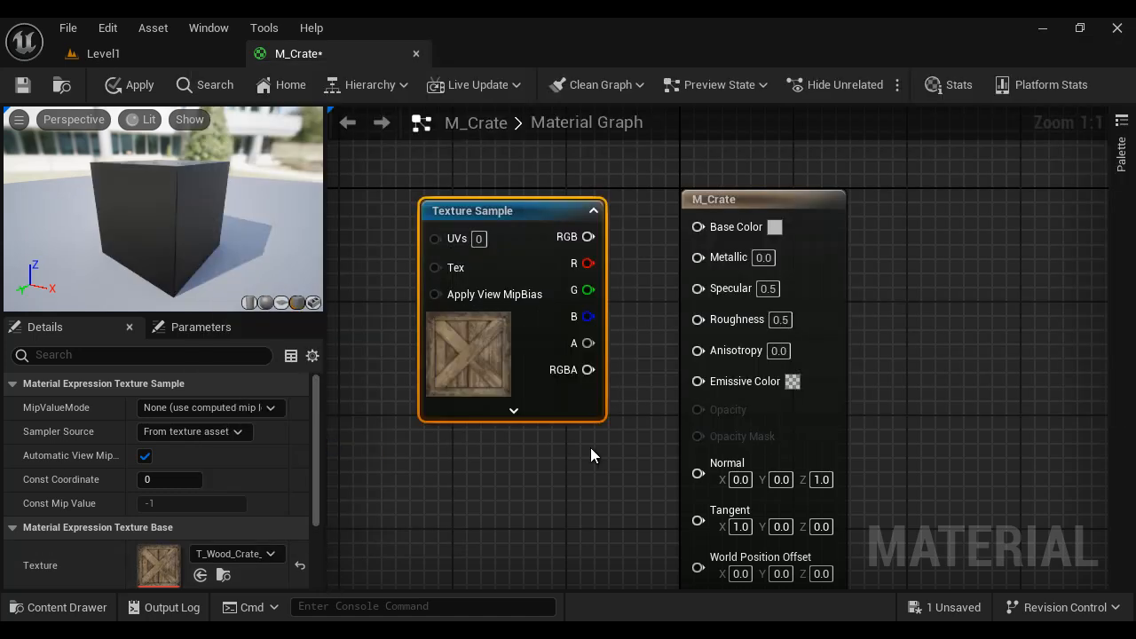
drag(587, 236, 700, 226)
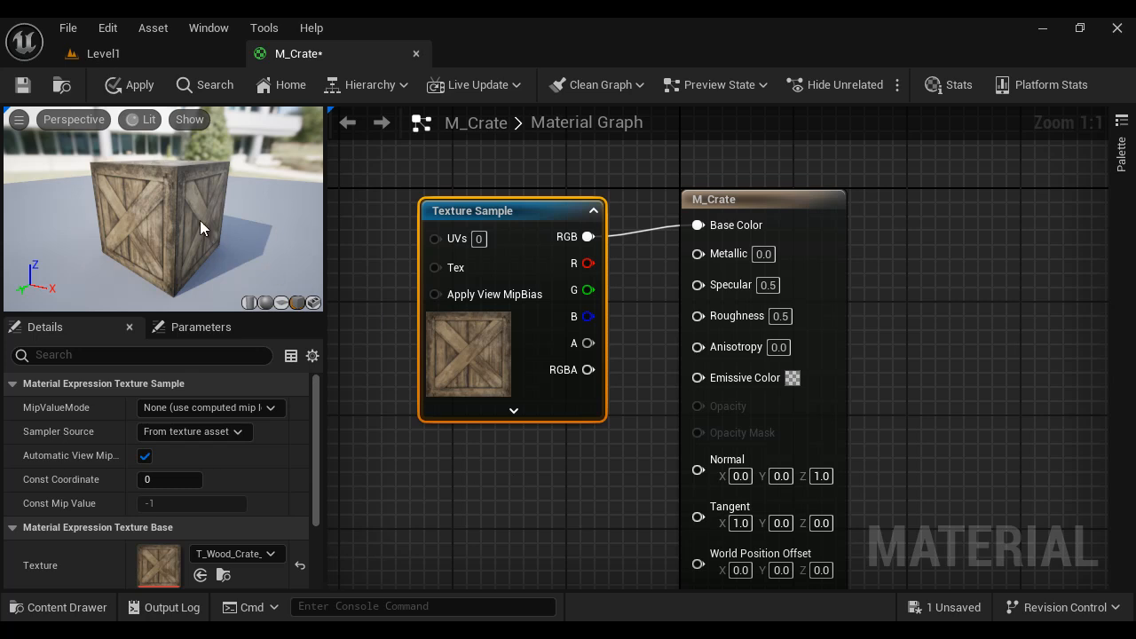
mouse_move(199, 220)
mouse_down()
mouse_move(244, 289)
mouse_move(164, 274)
mouse_move(135, 231)
mouse_move(201, 215)
mouse_up()
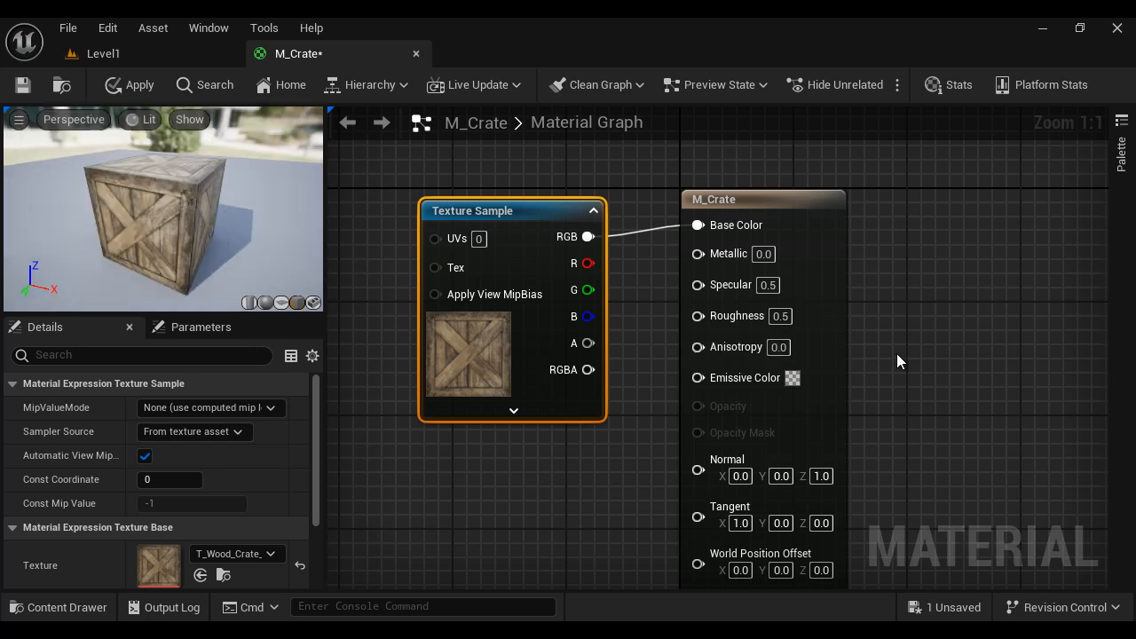
Duplicate the Texture Sample node below the wood crate one and set the copy's texture to T_Ground_Grass_D.
right_drag(966, 372, 983, 258)
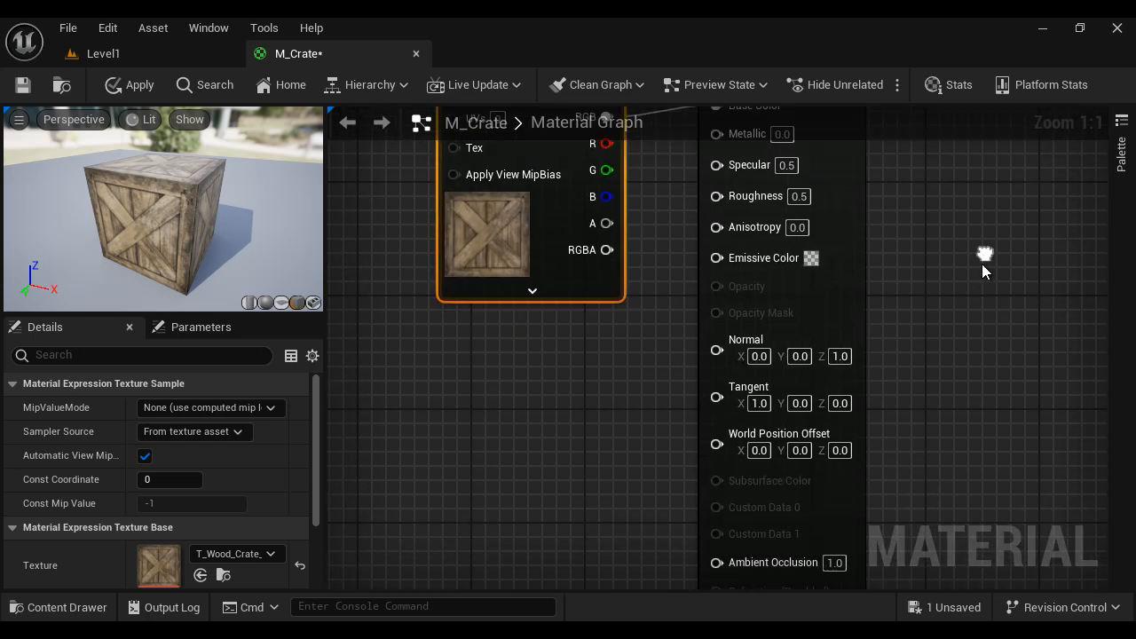
key(ctrl+v)
drag(655, 426, 492, 345)
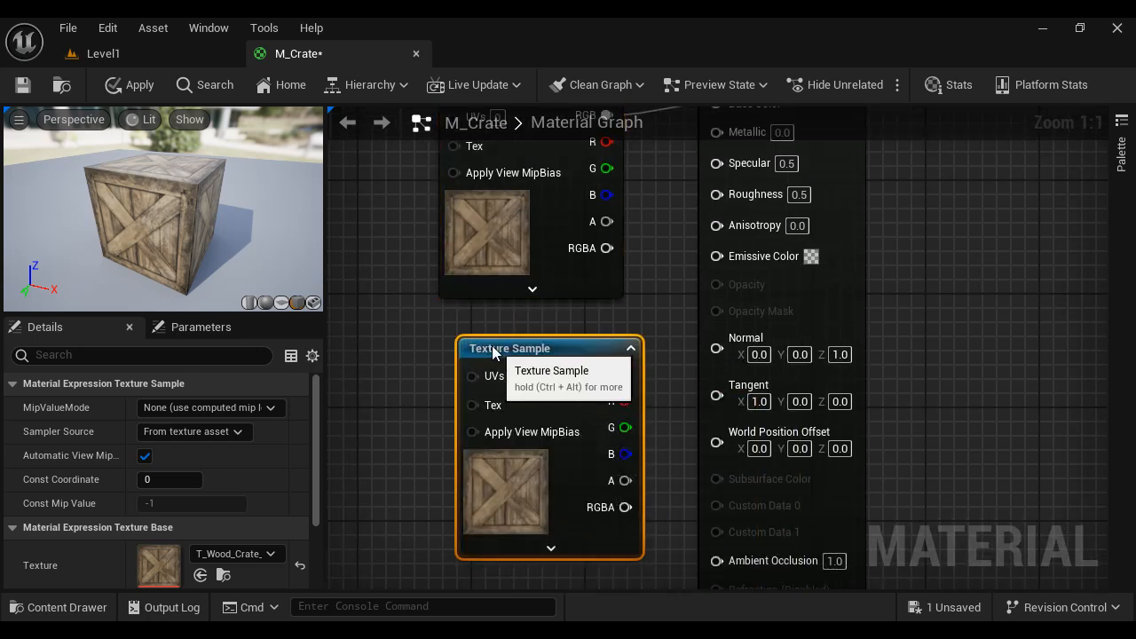
click(269, 553)
text(grass)
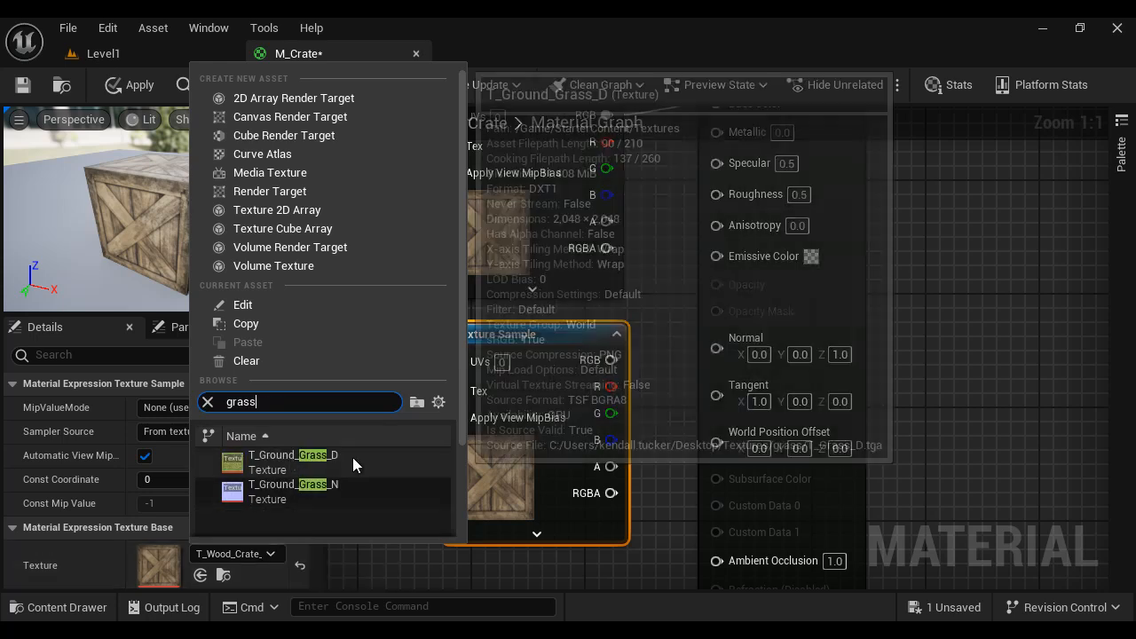
click(348, 457)
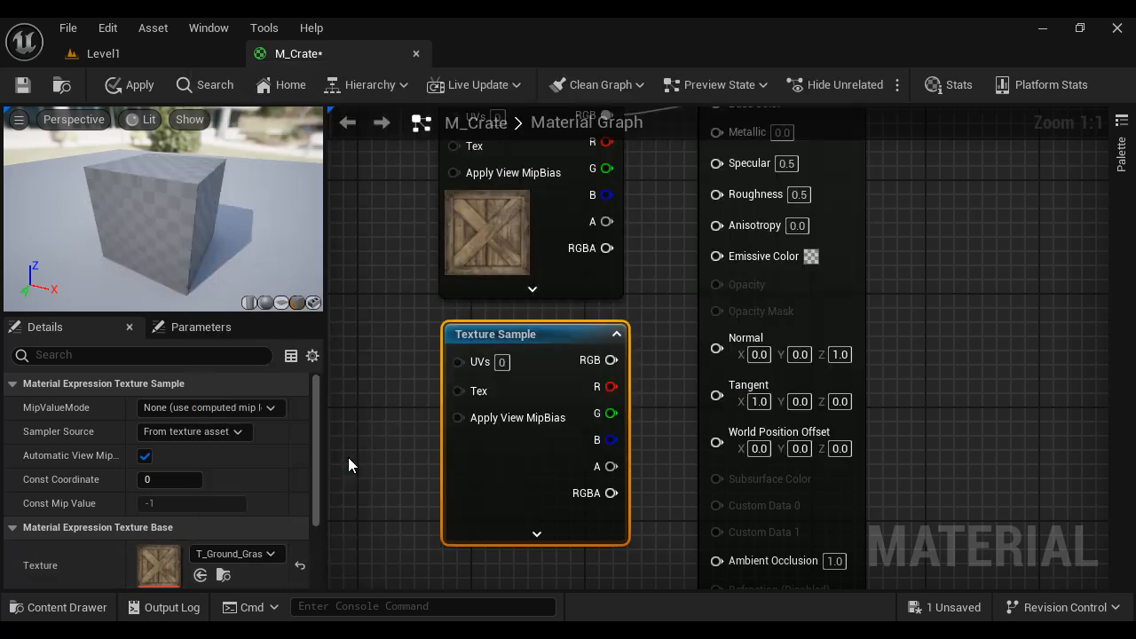
Switch the Base Color connection between the grass and wood crate textures' RGB outputs, ending with the grass texture.
right_drag(647, 353, 648, 403)
drag(601, 438, 706, 181)
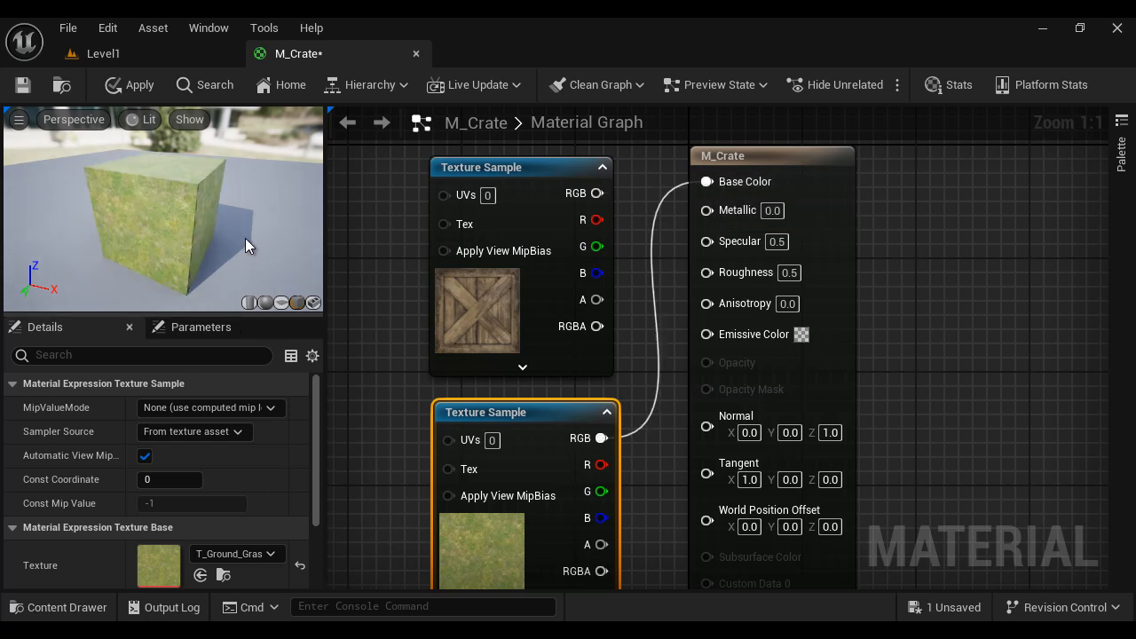
drag(597, 193, 714, 180)
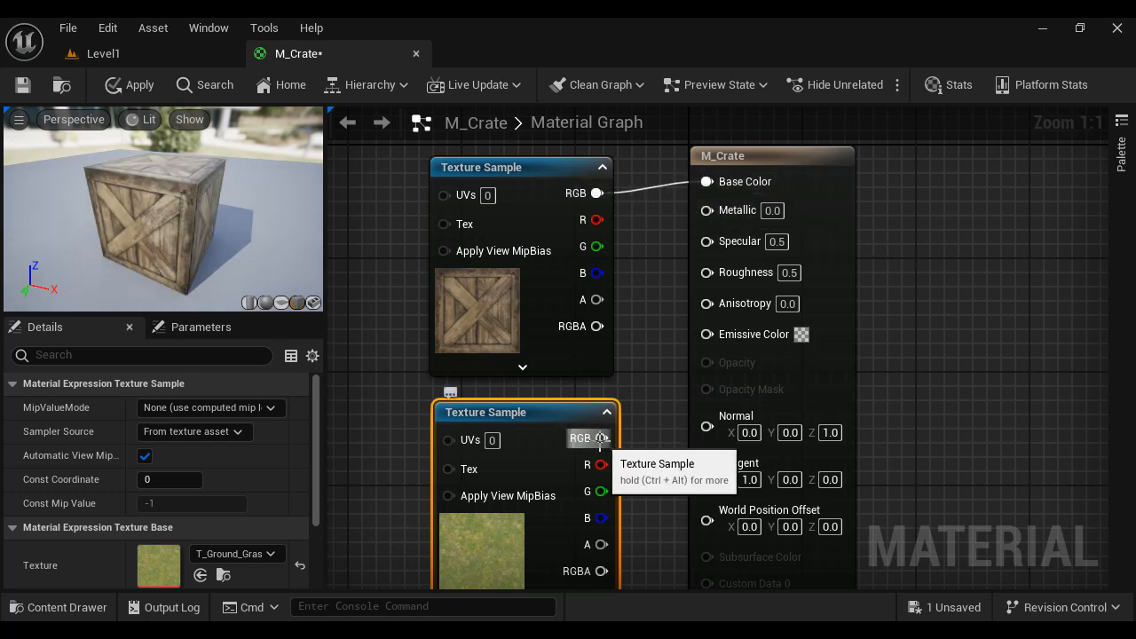
drag(600, 437, 722, 181)
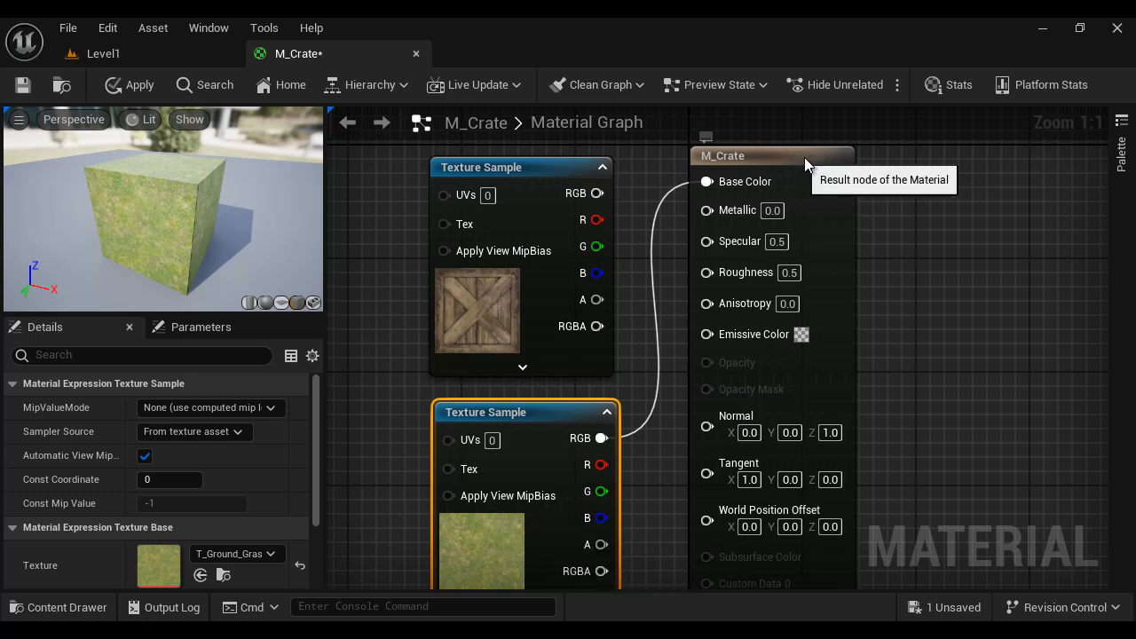
Move the M_Crate result node farther from the texture samples and add a LinearInterpolate node between them.
drag(804, 157, 960, 157)
right_click(703, 299)
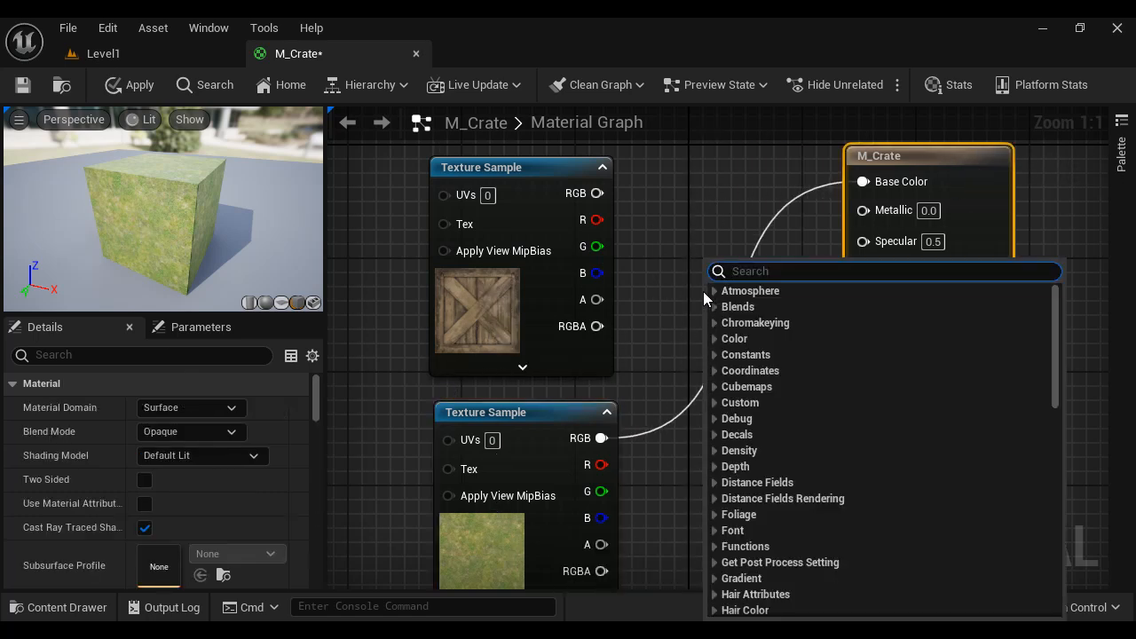
text(lerp)
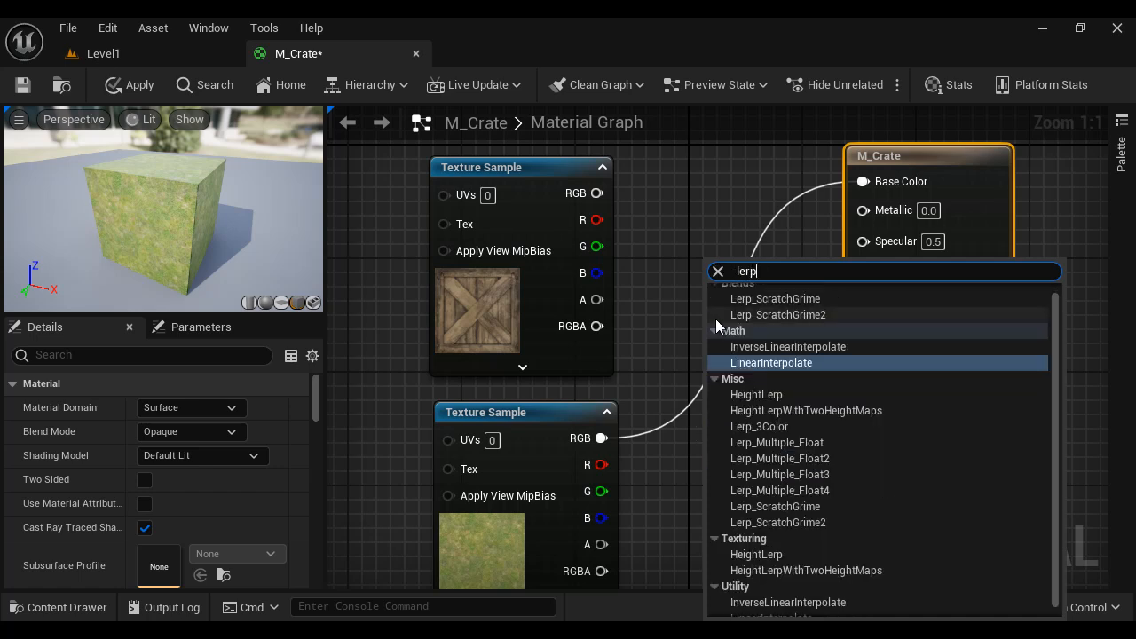
click(773, 363)
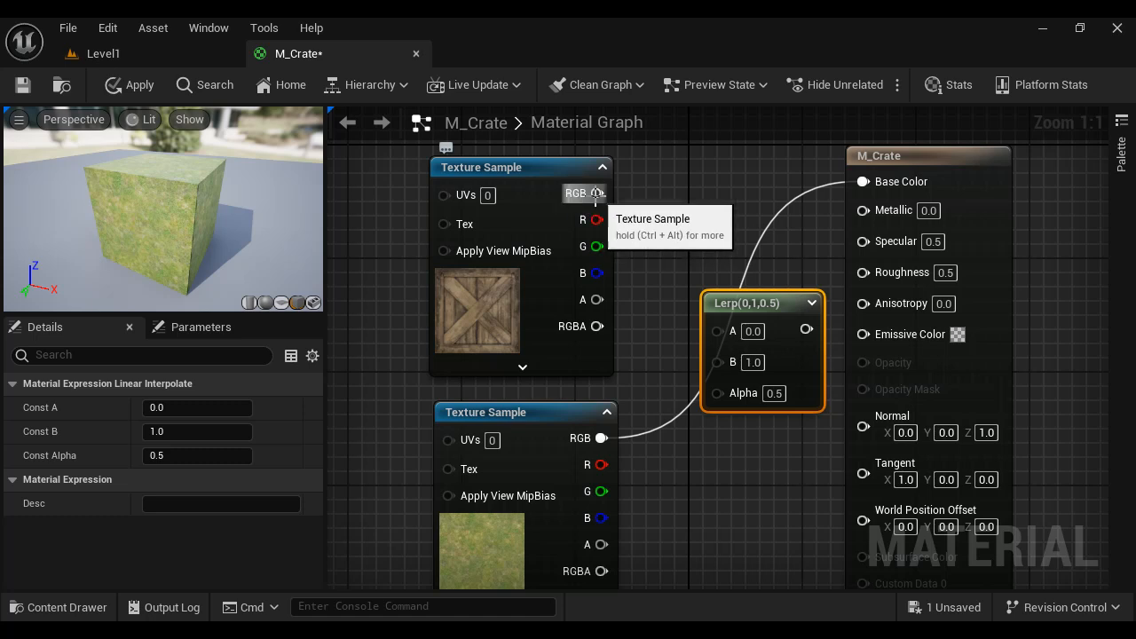
Connect the wood crate RGB to Lerp A and the grass RGB to B, then feed the Lerp into Base Color with Alpha 0.
drag(596, 193, 717, 329)
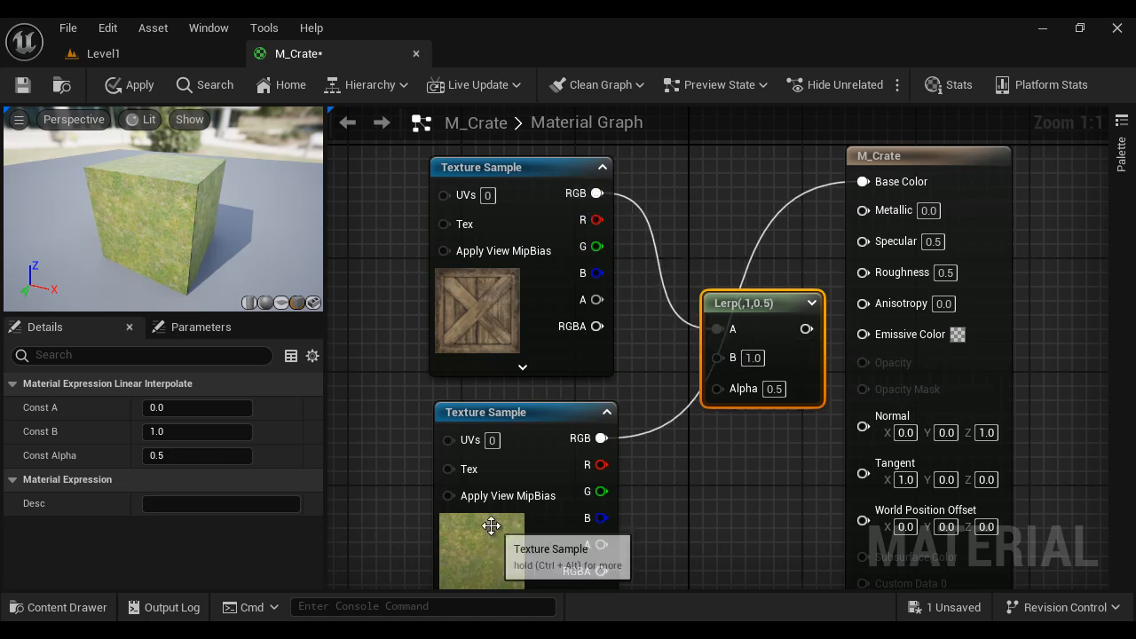
drag(601, 438, 716, 356)
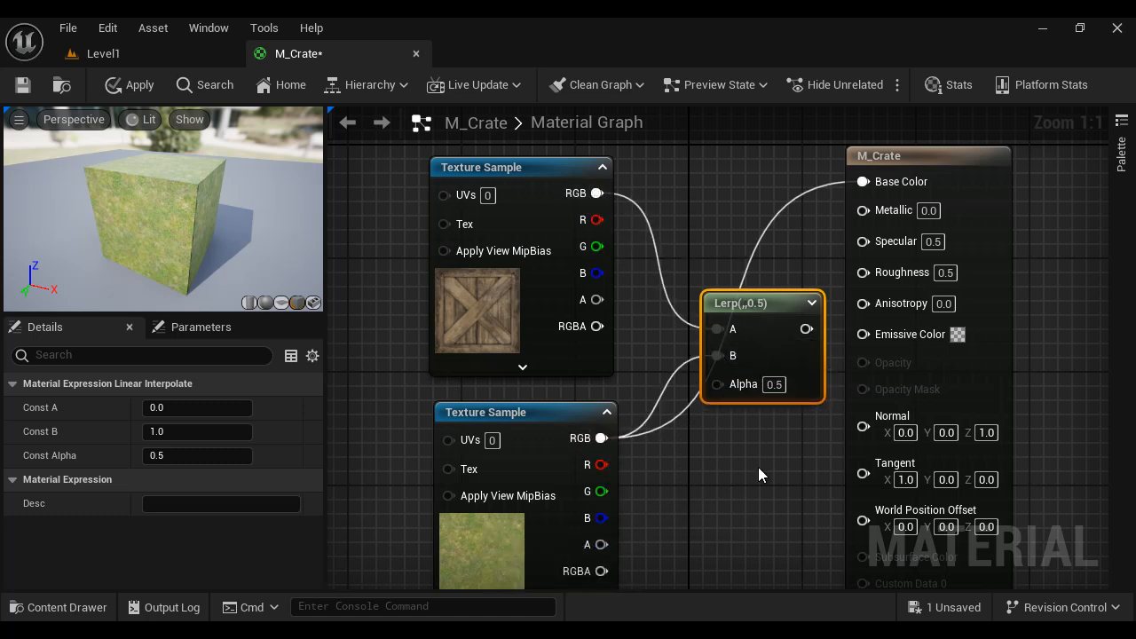
click(774, 384)
text(0)
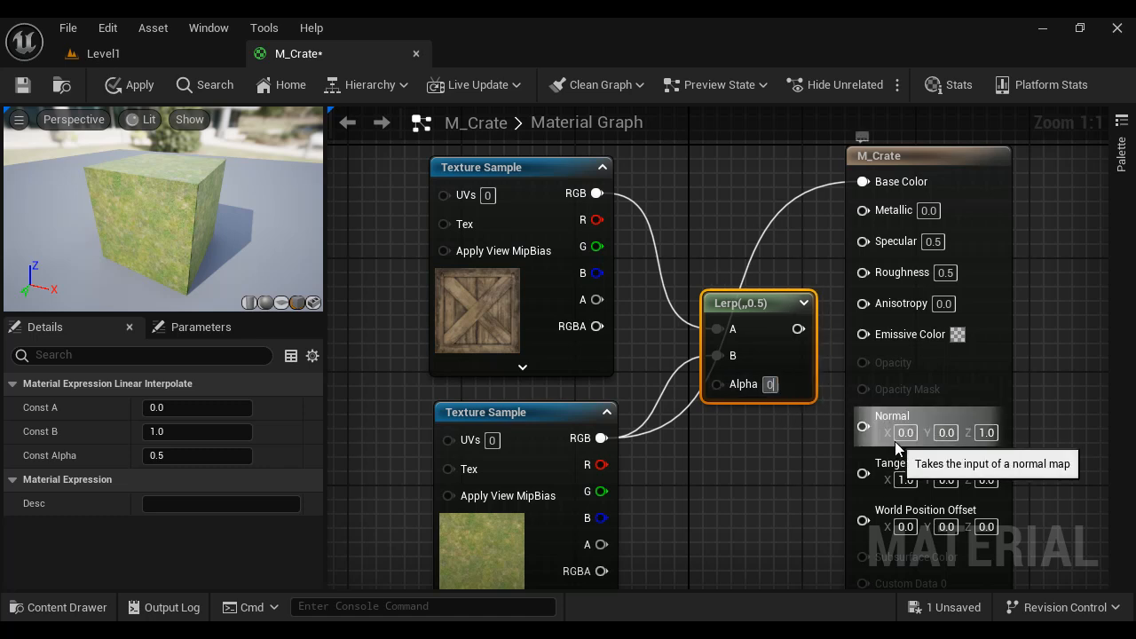
key(Return)
drag(804, 328, 866, 180)
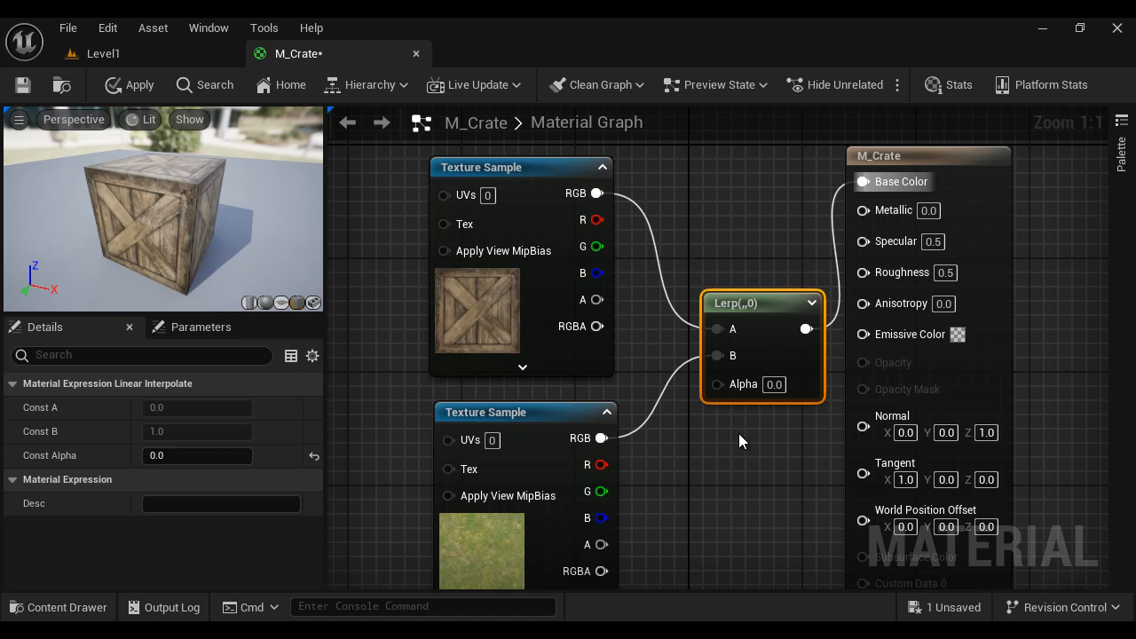
Switch the Lerp node's Alpha between 1 and 0 to compare both textures in the preview, ending at 1.
click(784, 384)
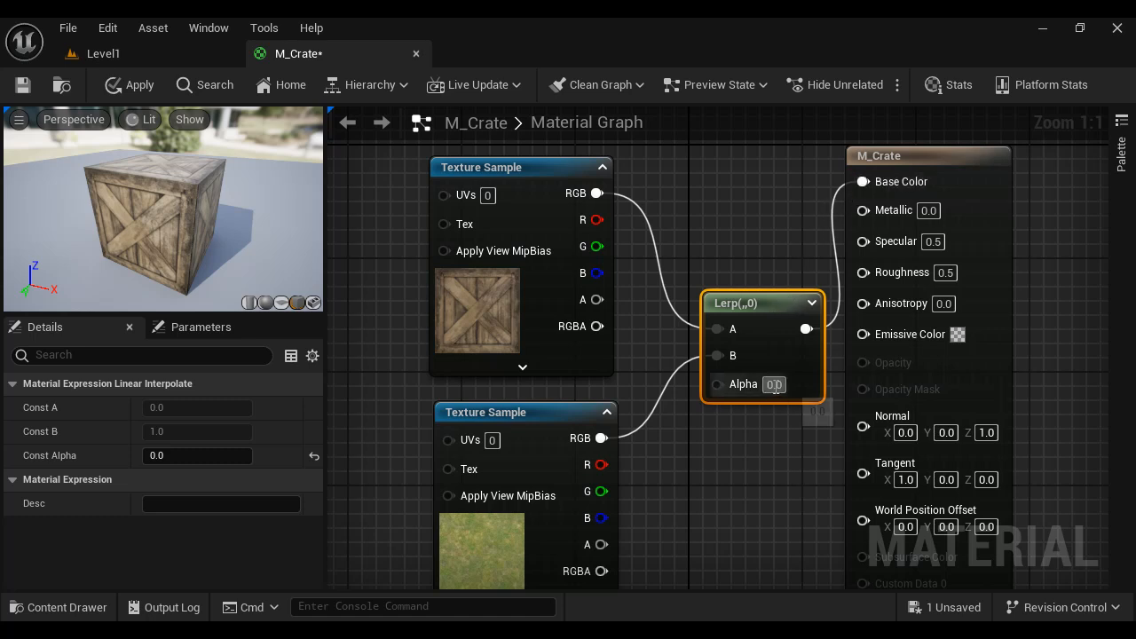
text(1)
key(Return)
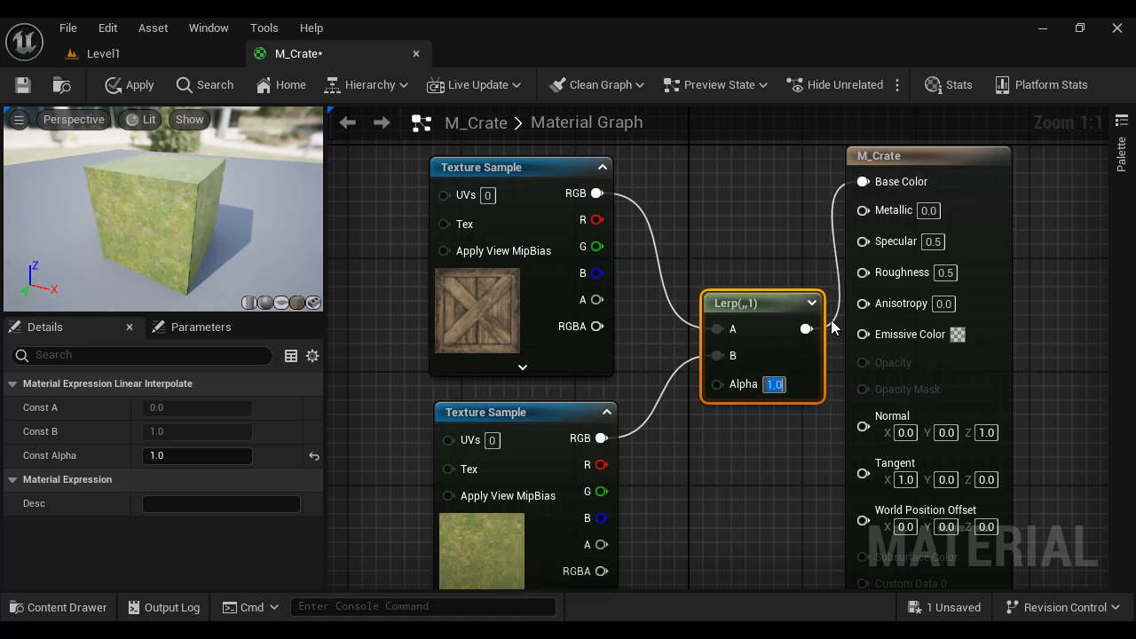
click(758, 476)
click(774, 385)
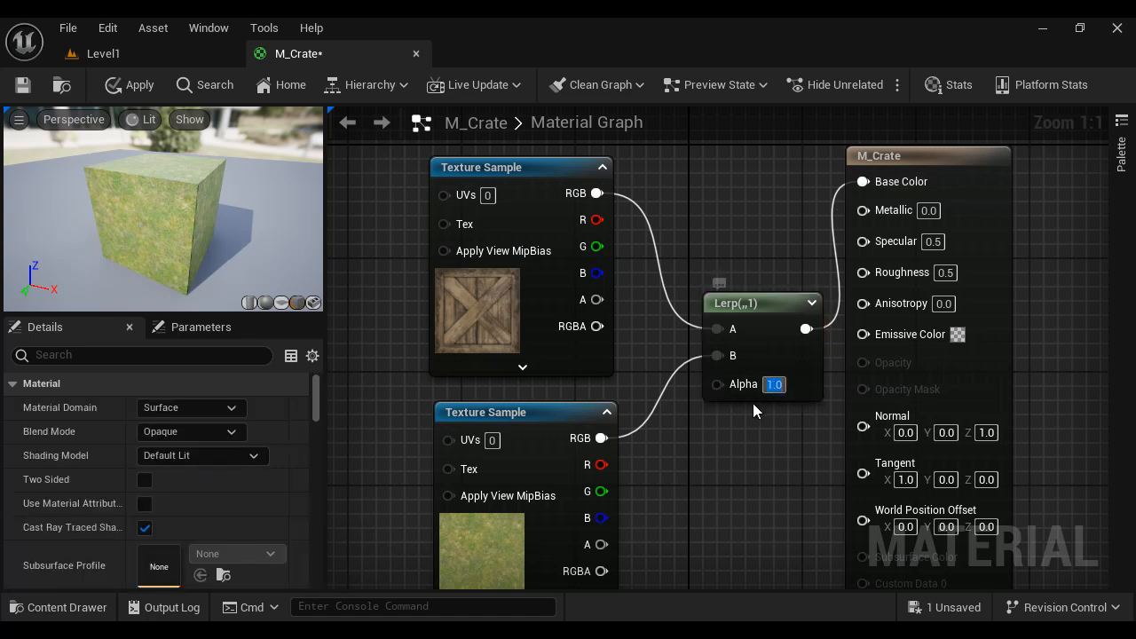
text(0)
key(Return)
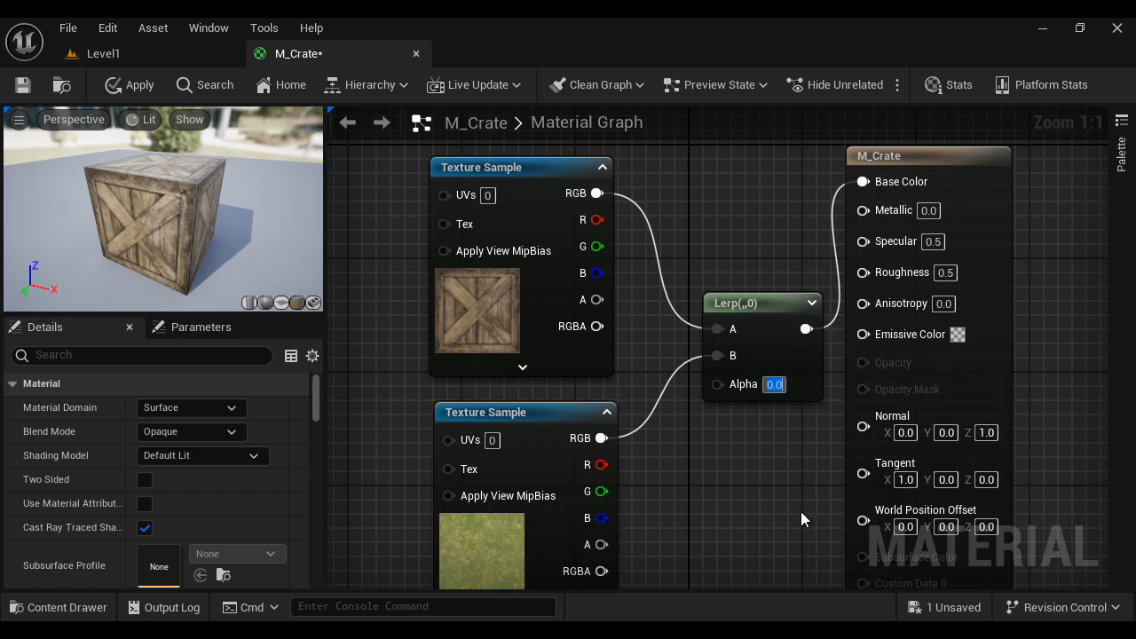
text(1)
key(Return)
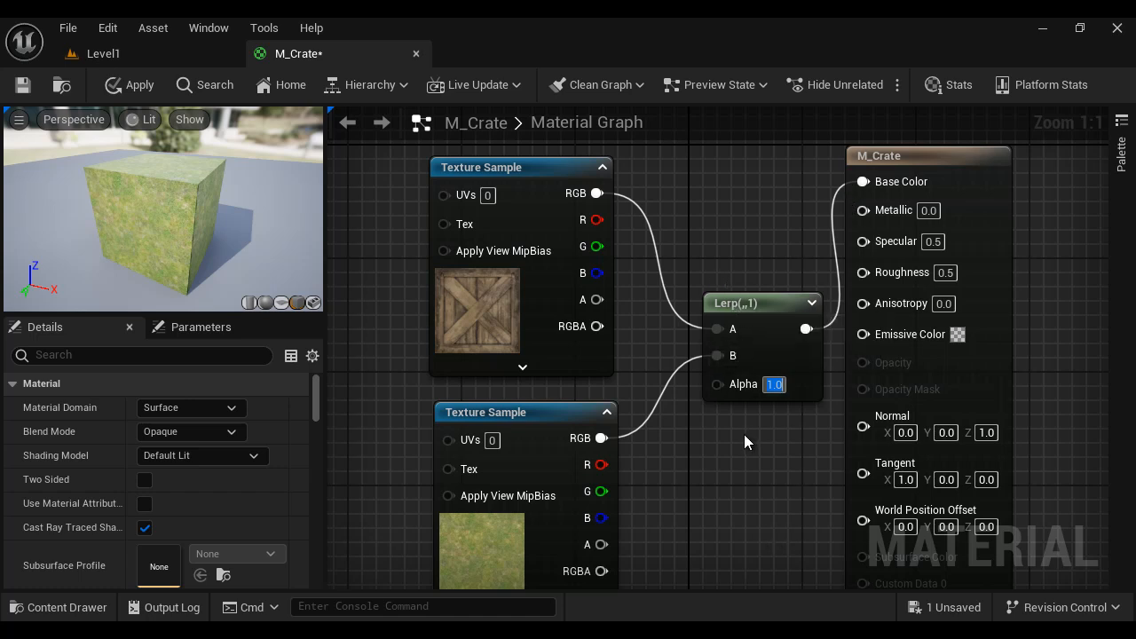
Set the Lerp node's Alpha to 0.5 and examine the blended textures up close on the preview cube.
text(0.5)
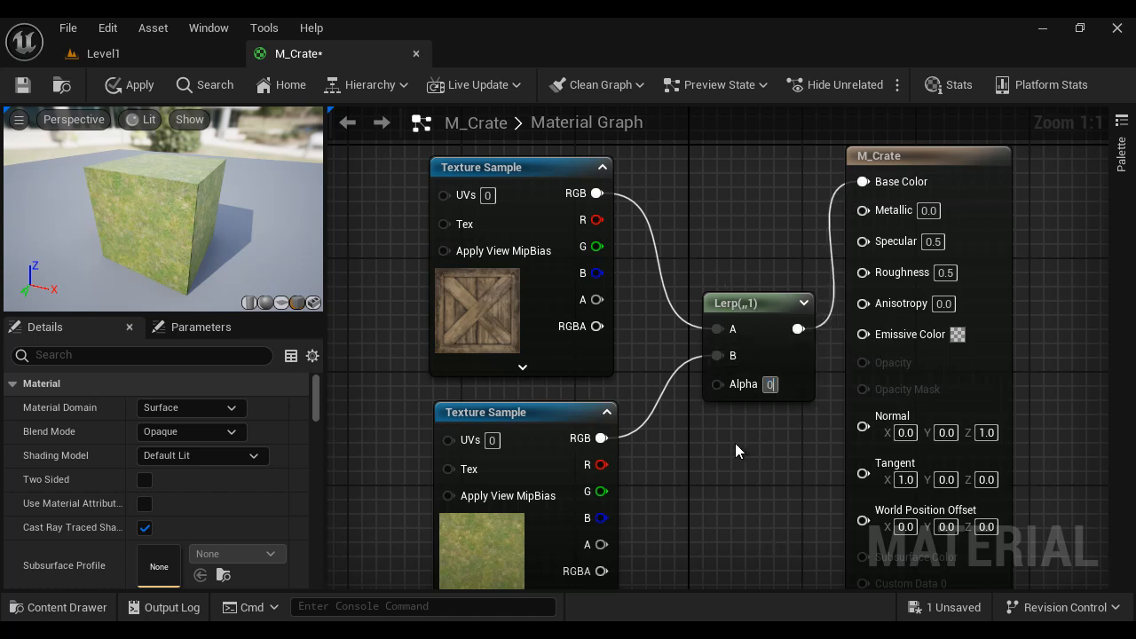
key(Return)
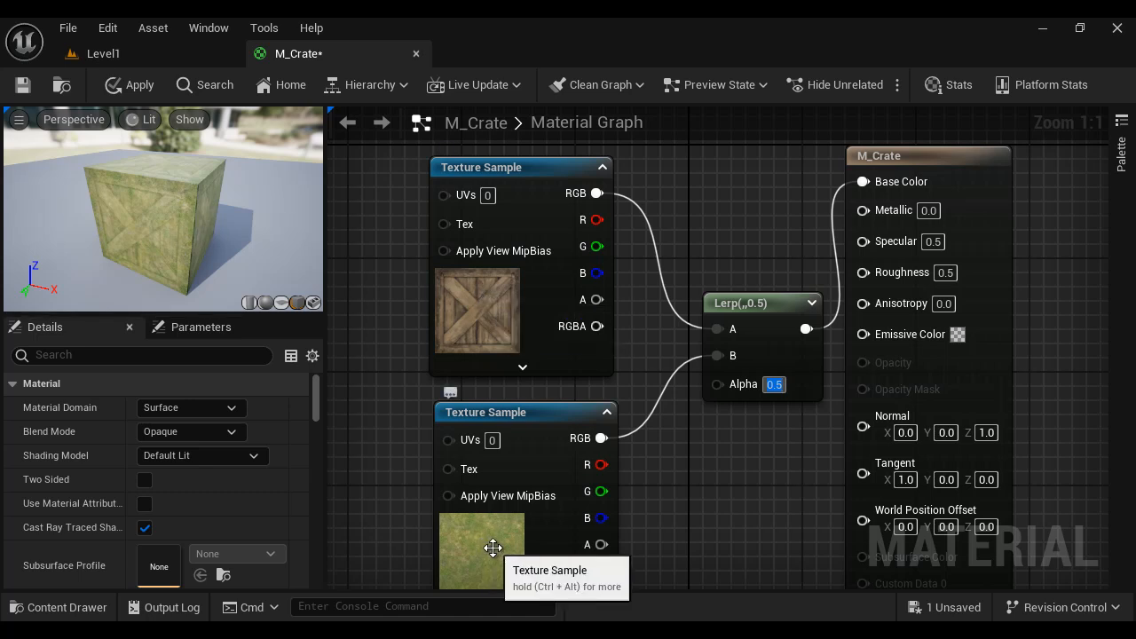
mouse_move(217, 241)
mouse_down()
mouse_move(198, 170)
mouse_move(130, 258)
mouse_move(96, 273)
mouse_move(217, 229)
mouse_move(171, 208)
mouse_move(237, 168)
mouse_move(241, 182)
mouse_move(170, 219)
mouse_move(227, 231)
mouse_up()
scroll(173, 214, up, 5)
scroll(183, 218, down, 5)
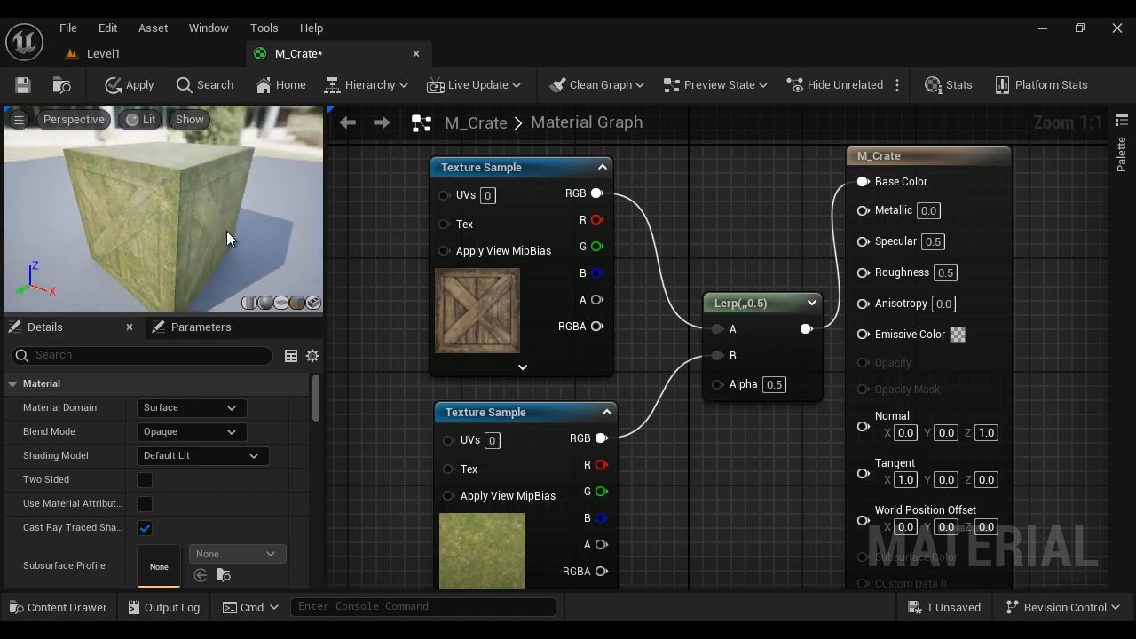
Try Lerp Alpha values of 0, 0.1 and 0.2 to bring in the grass texture gradually.
click(784, 397)
text(0)
key(Return)
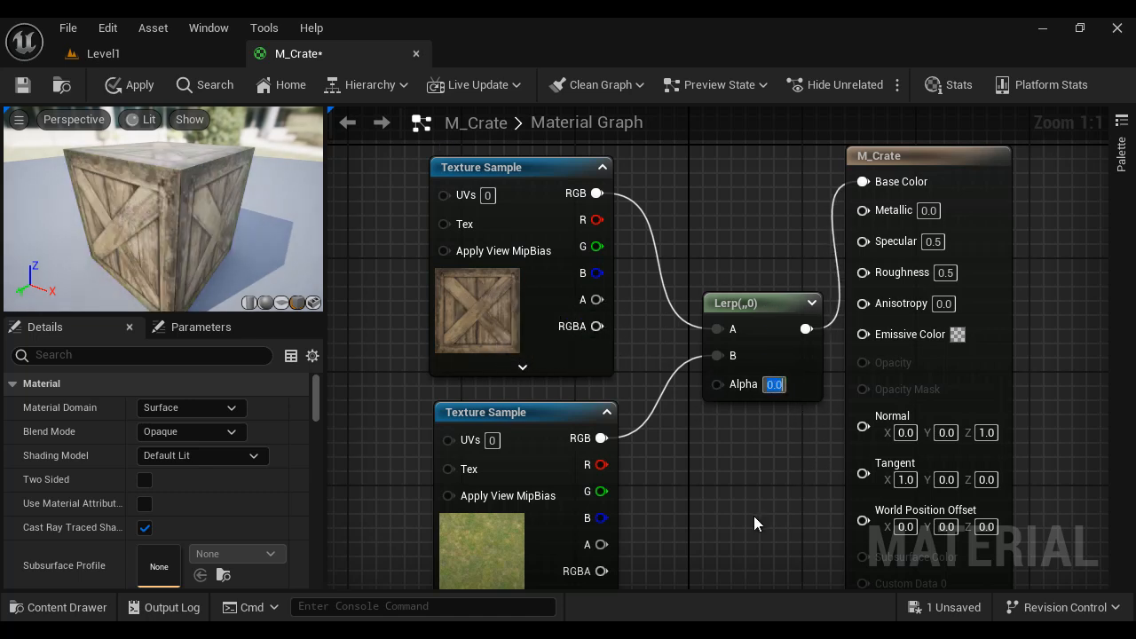
text(0.1)
key(Return)
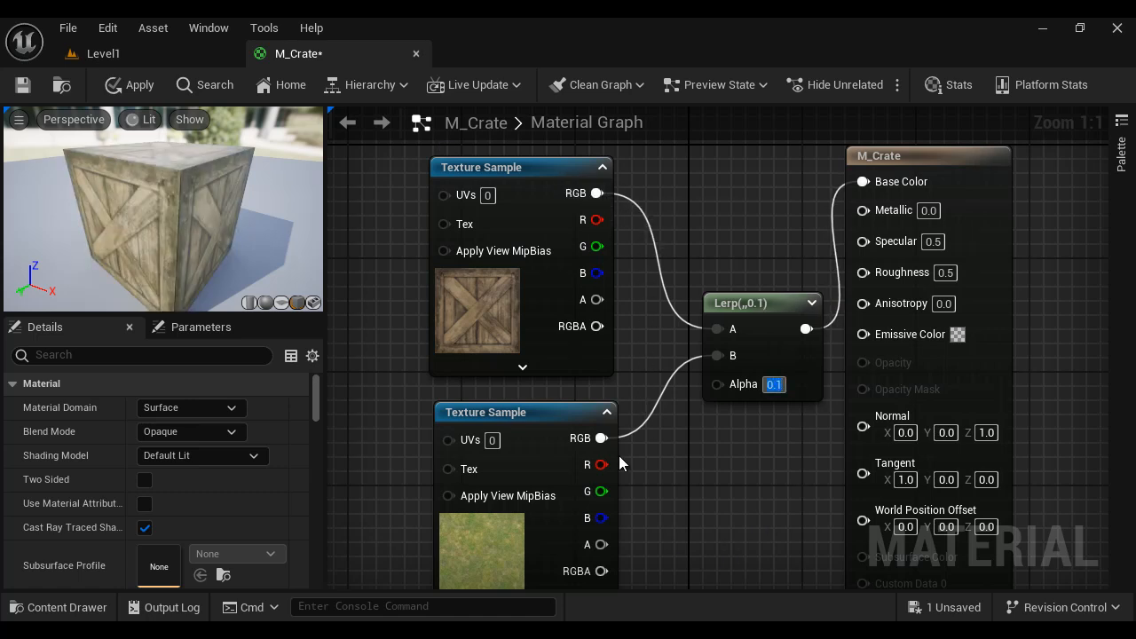
click(768, 385)
text(0.2)
key(Return)
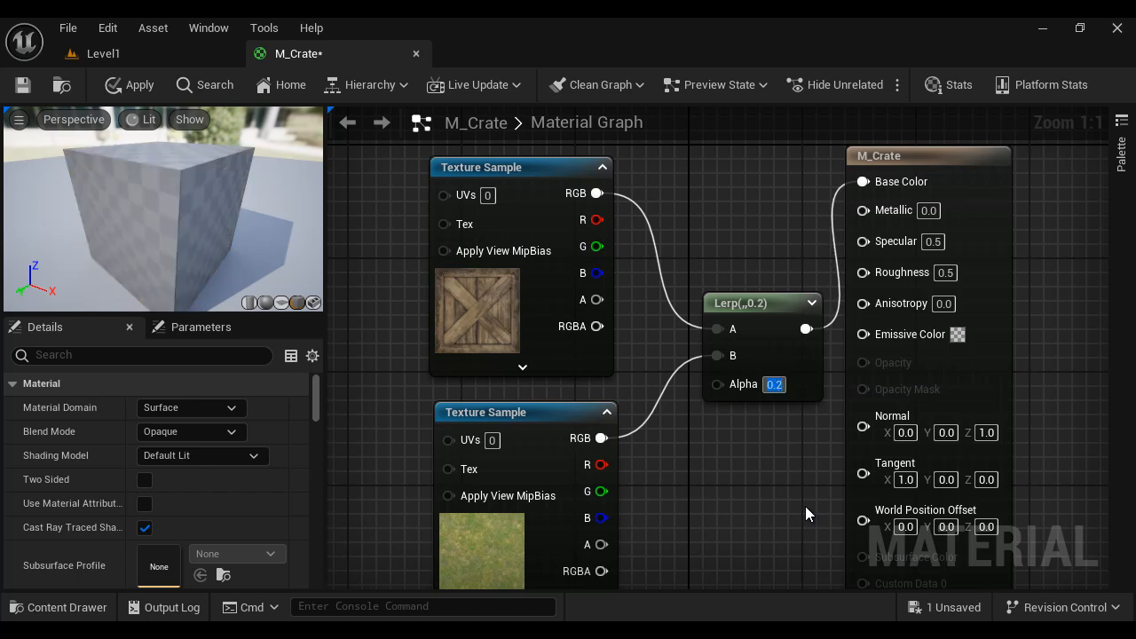
Orbit the preview cube and try higher Lerp Alpha values of 0.4, 0.6 and 0.8.
drag(239, 220, 192, 266)
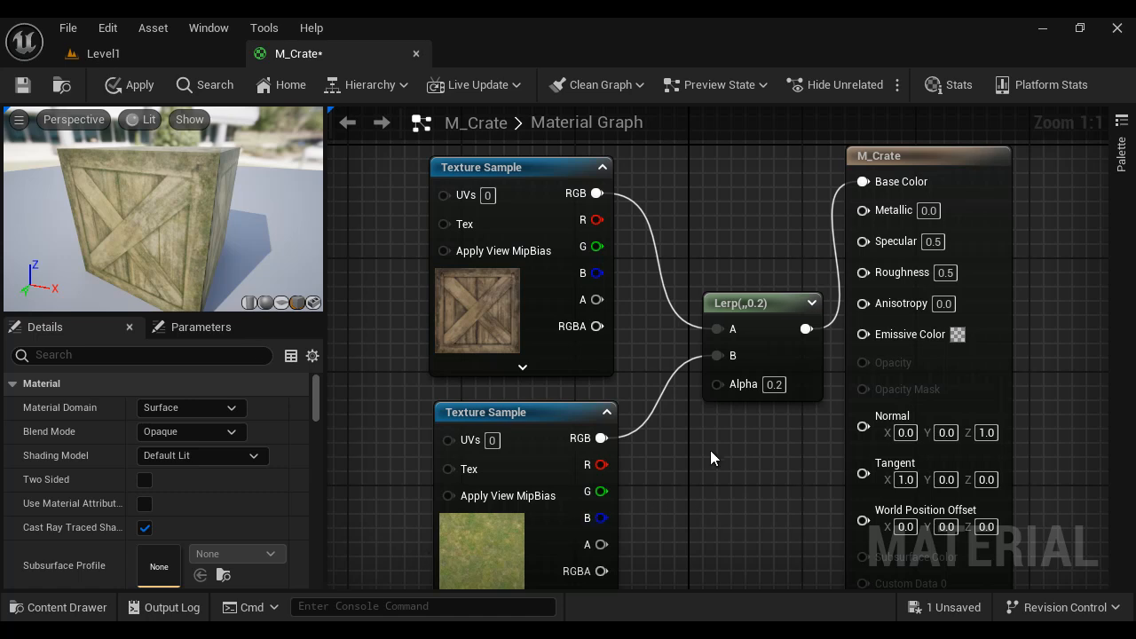
click(773, 385)
text(0.4)
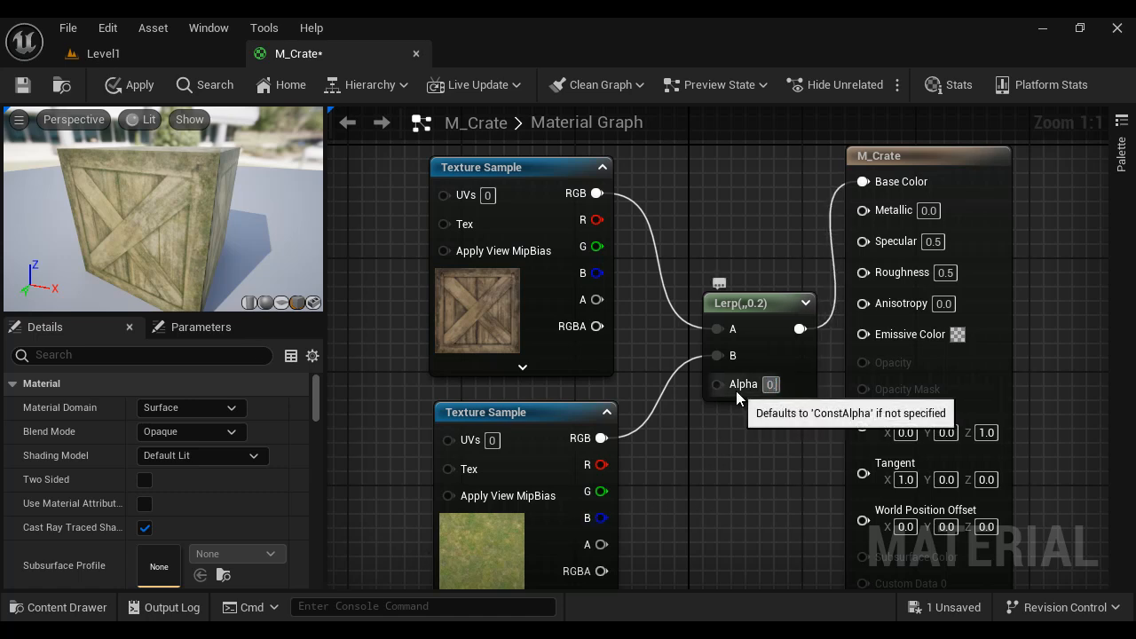
key(Return)
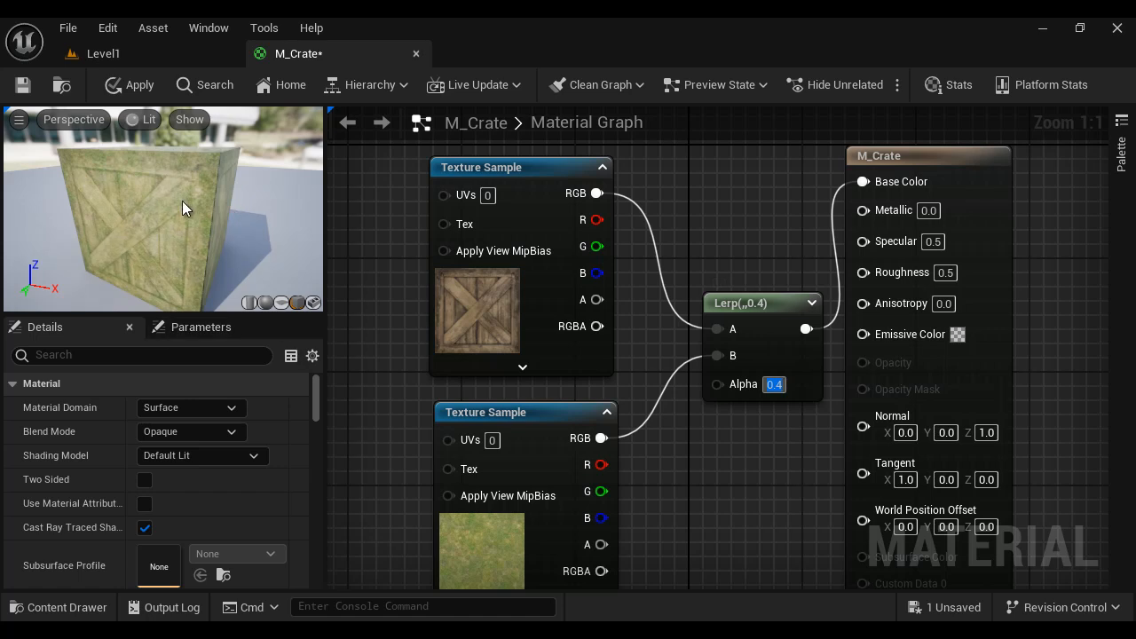
text(0.6)
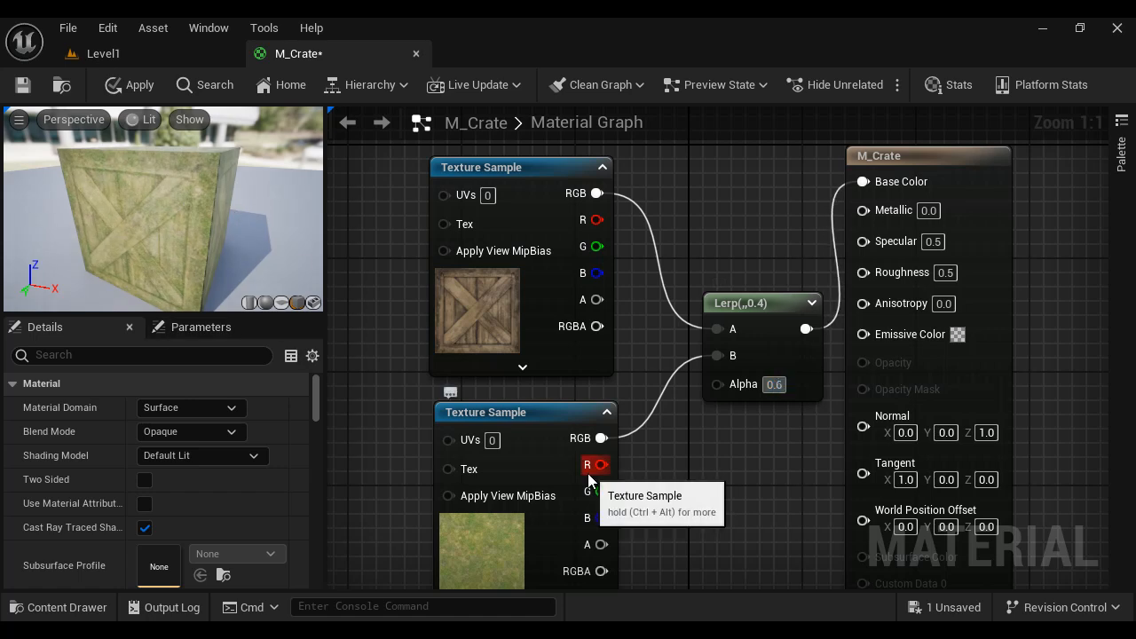
key(Return)
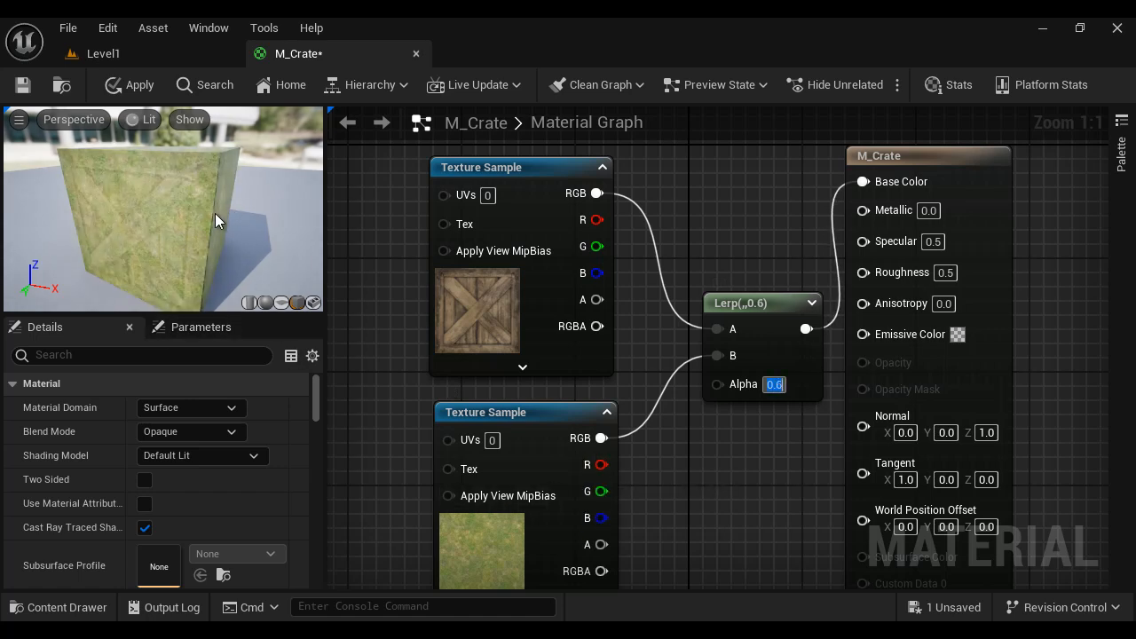
text(0.8)
key(Return)
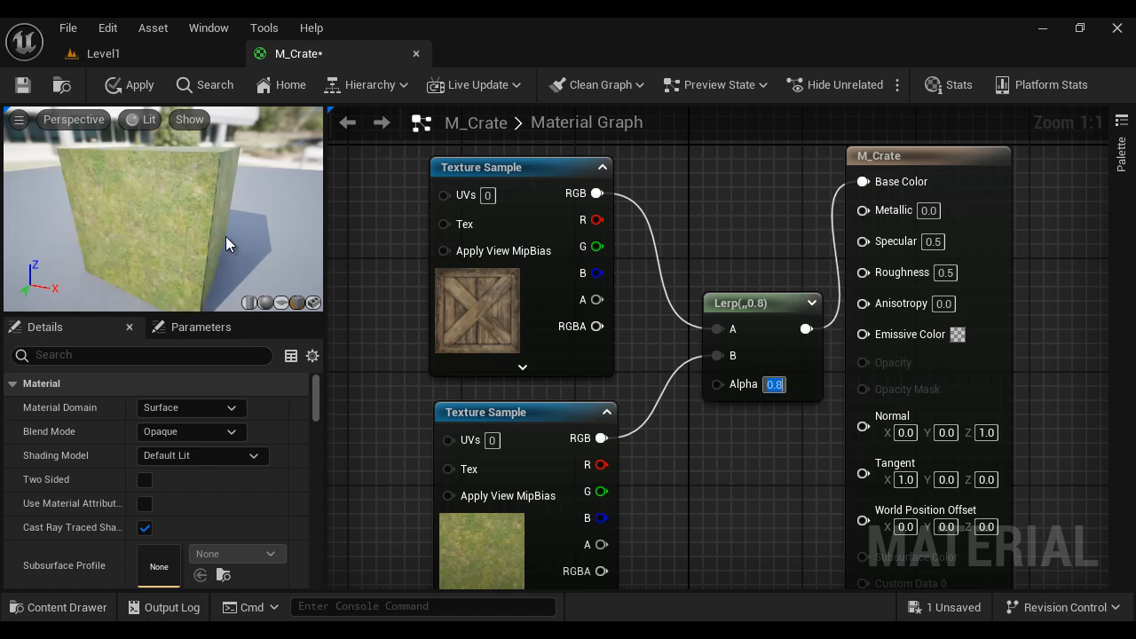
Try Lerp Alpha values of 0.9 and 1, and finish with Alpha set to 0.5.
text(0.9)
key(Return)
text(1)
key(Return)
text(0.5)
key(Return)
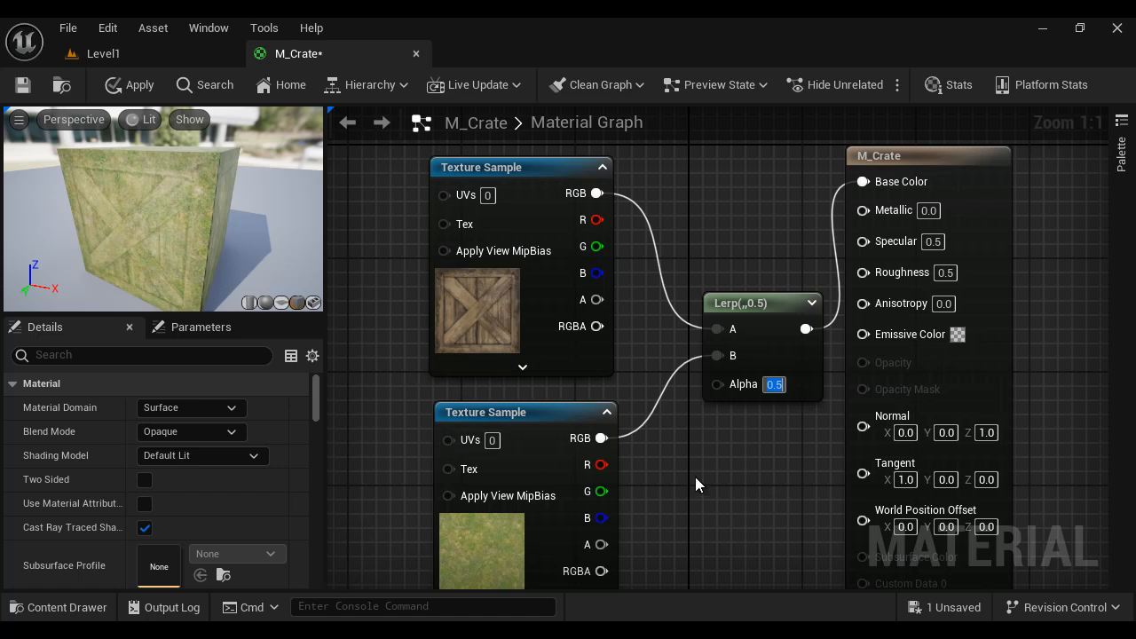
Duplicate the grass Texture Sample node and place the copy directly below the original.
click(756, 326)
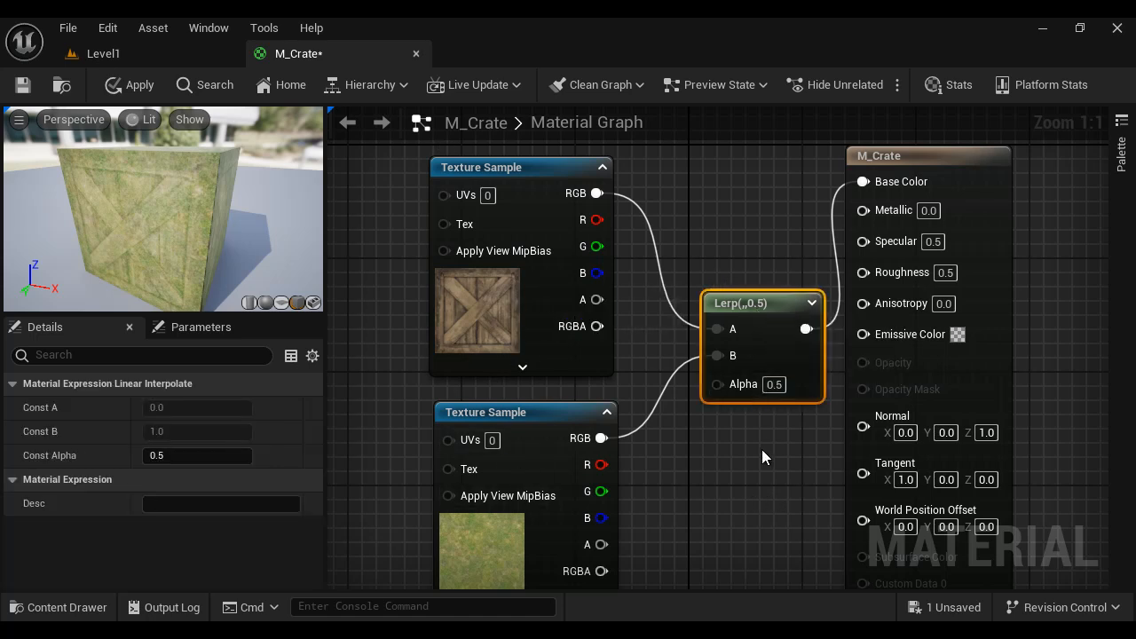
right_drag(765, 406, 714, 325)
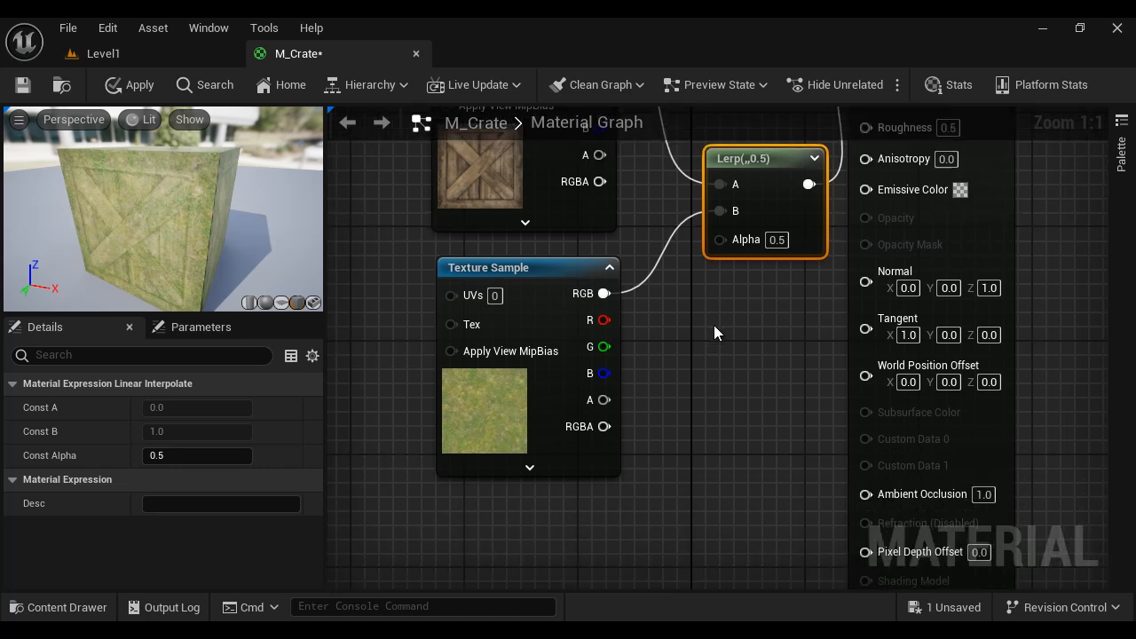
click(538, 293)
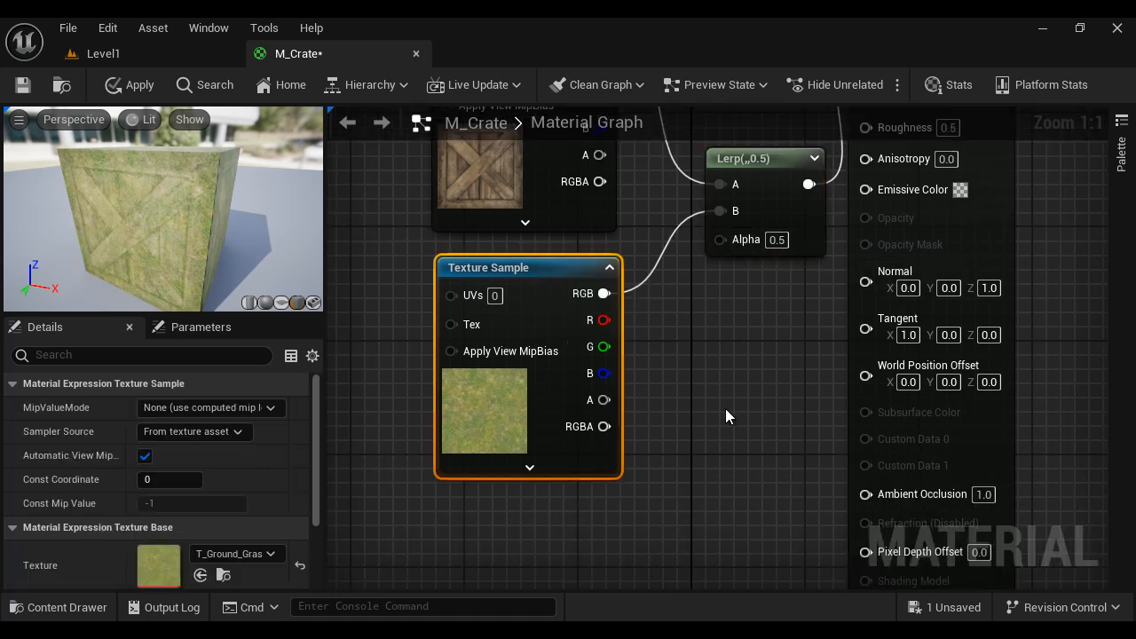
key(ctrl+d)
drag(770, 421, 489, 519)
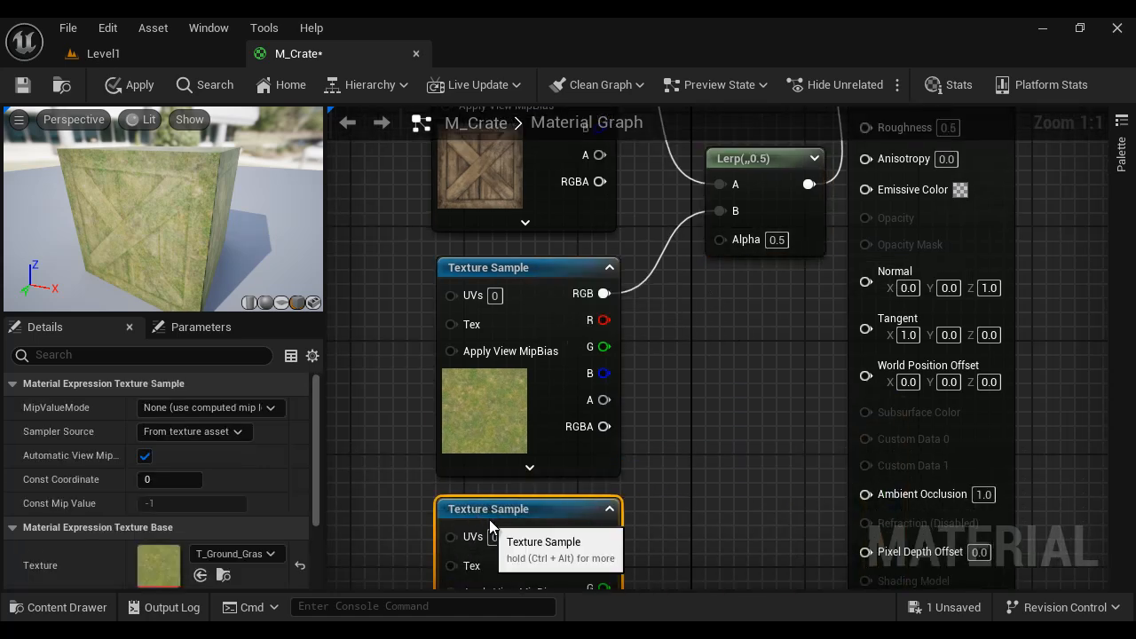
Search the textures for "nois" and assign T_Perlin_Noise_M to the duplicated Texture Sample node.
right_drag(458, 573, 460, 473)
click(269, 553)
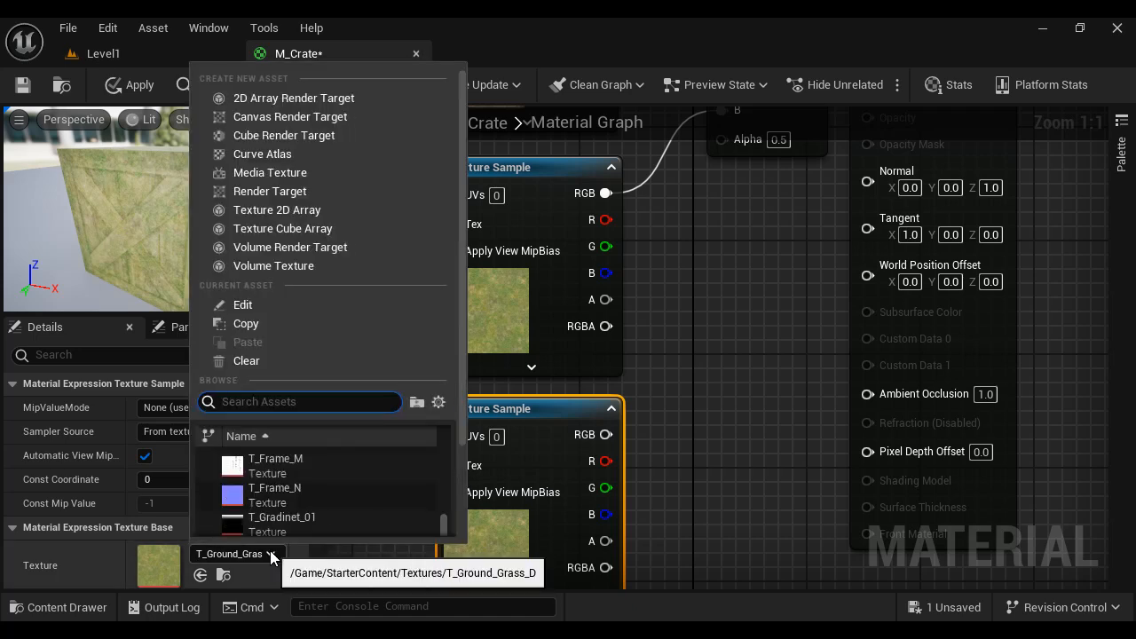
text(nois)
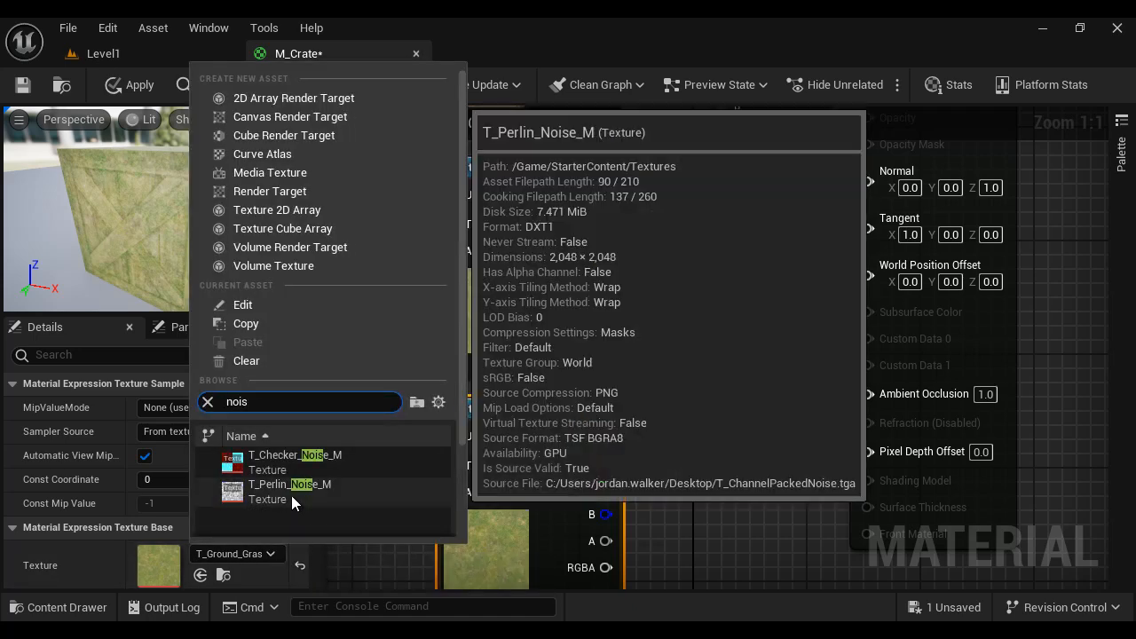
click(291, 493)
Connect the Perlin noise texture's RGB output to the Lerp node's Alpha and inspect the crate in an enlarged preview viewport.
right_drag(661, 449, 665, 376)
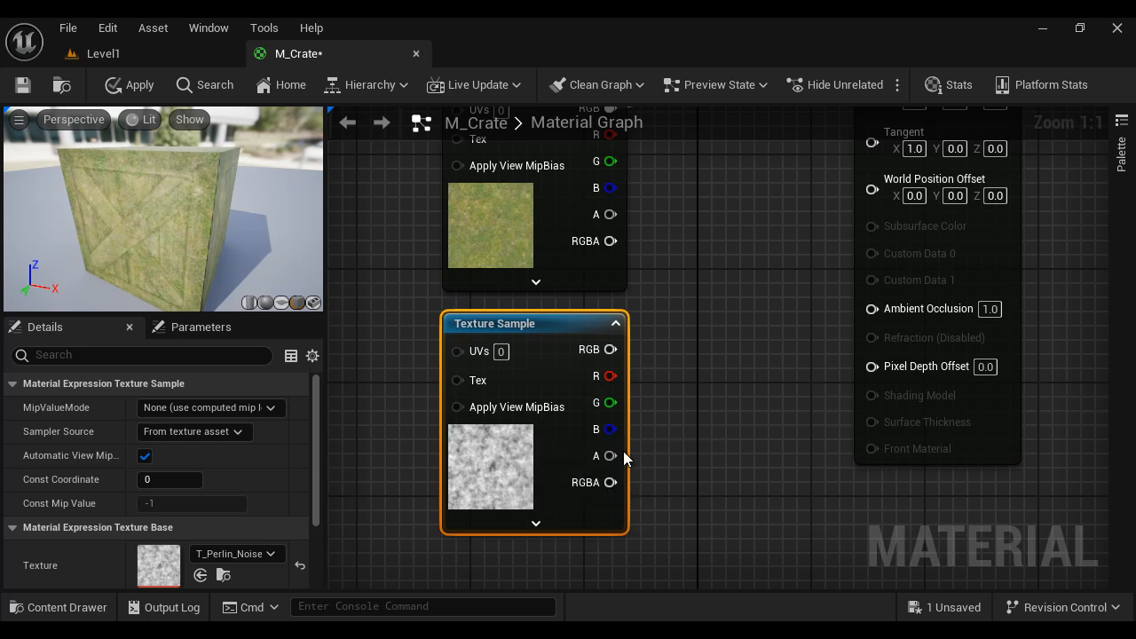
right_drag(632, 420, 615, 499)
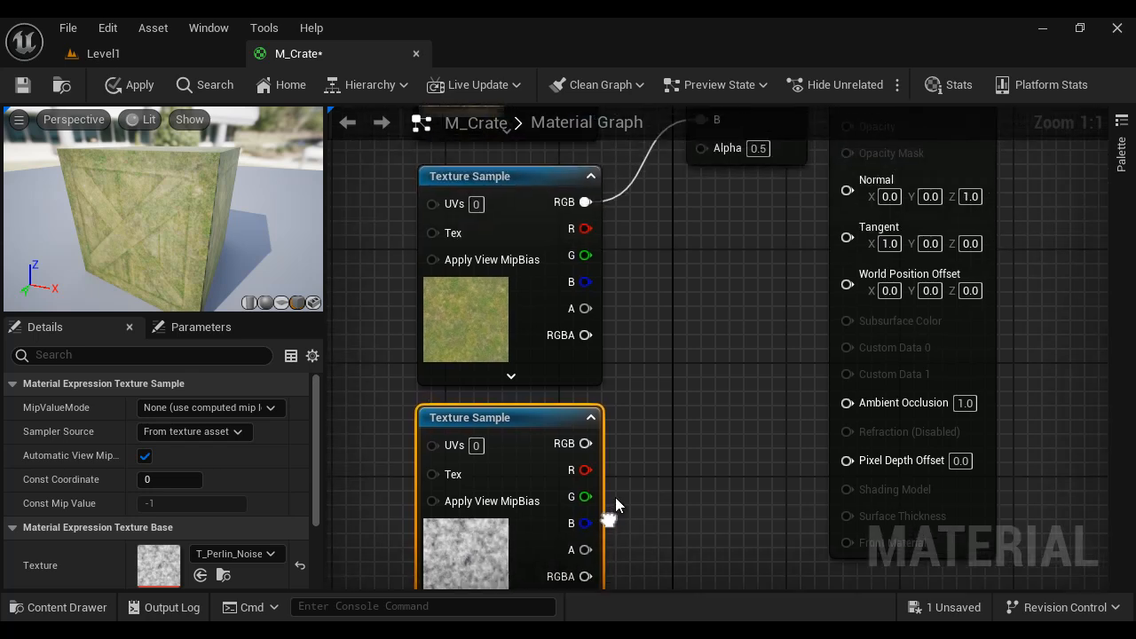
scroll(657, 457, down, 2)
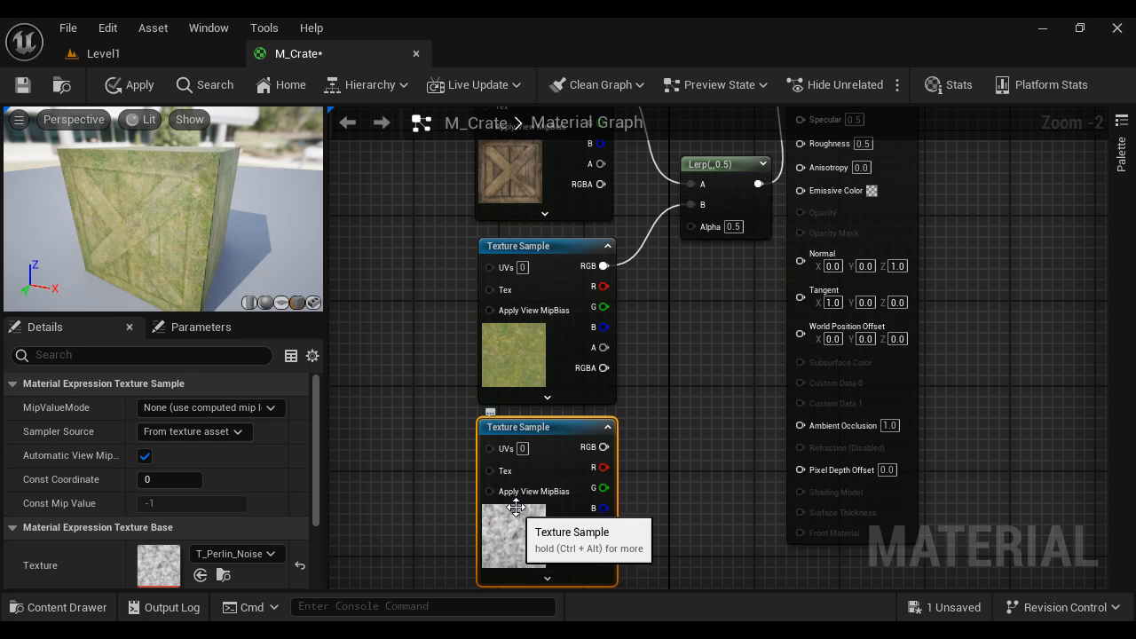
right_drag(702, 418, 664, 454)
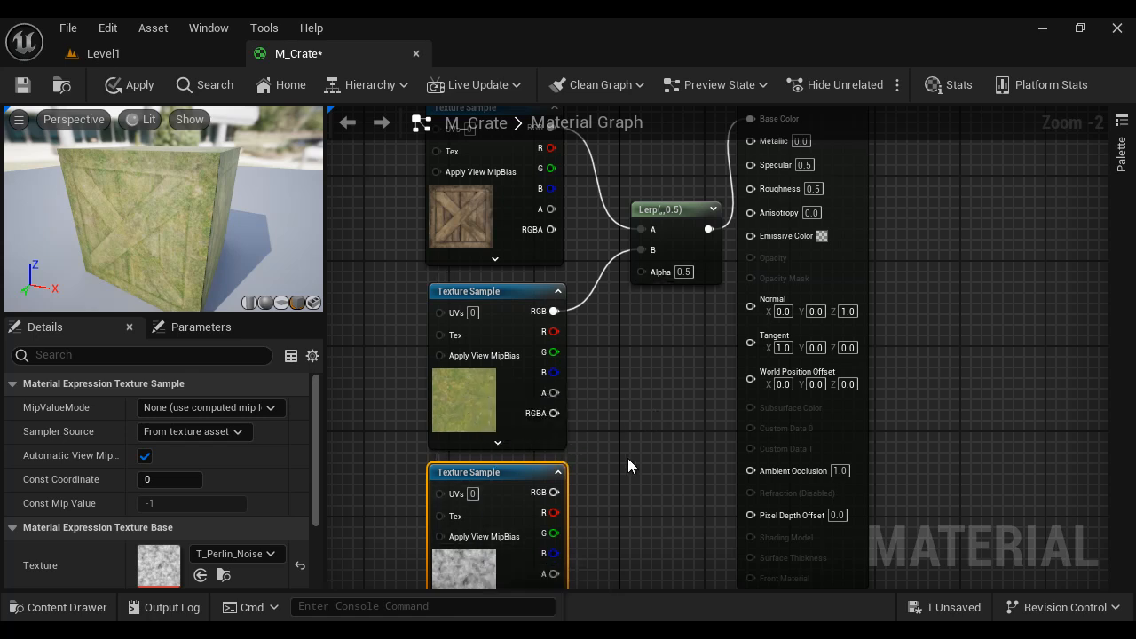
drag(554, 492, 654, 273)
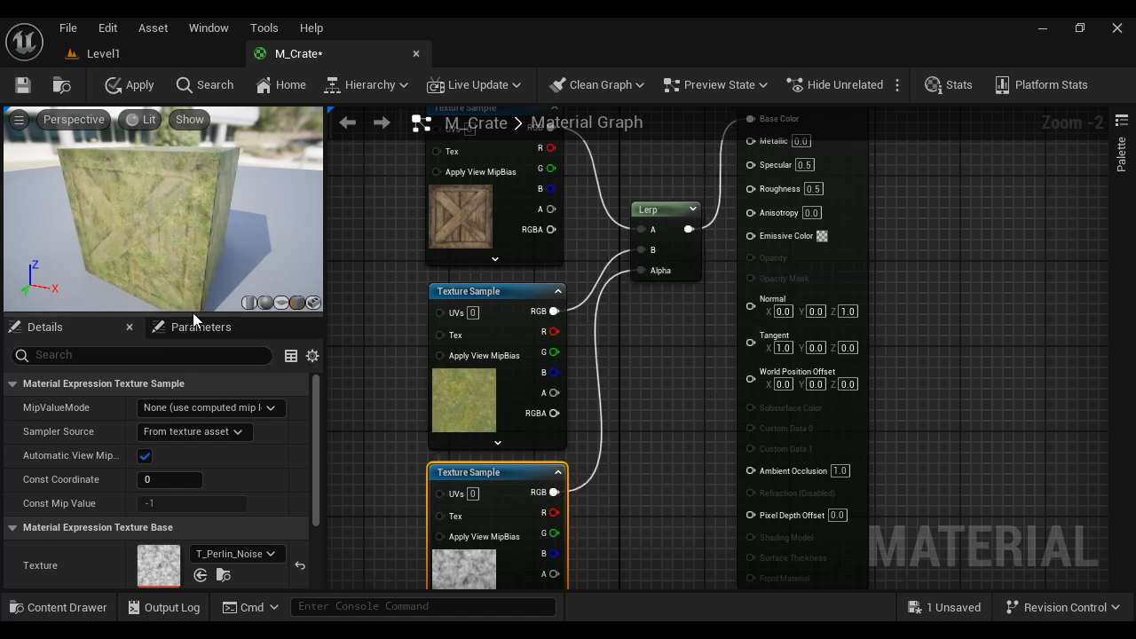
drag(192, 350, 192, 385)
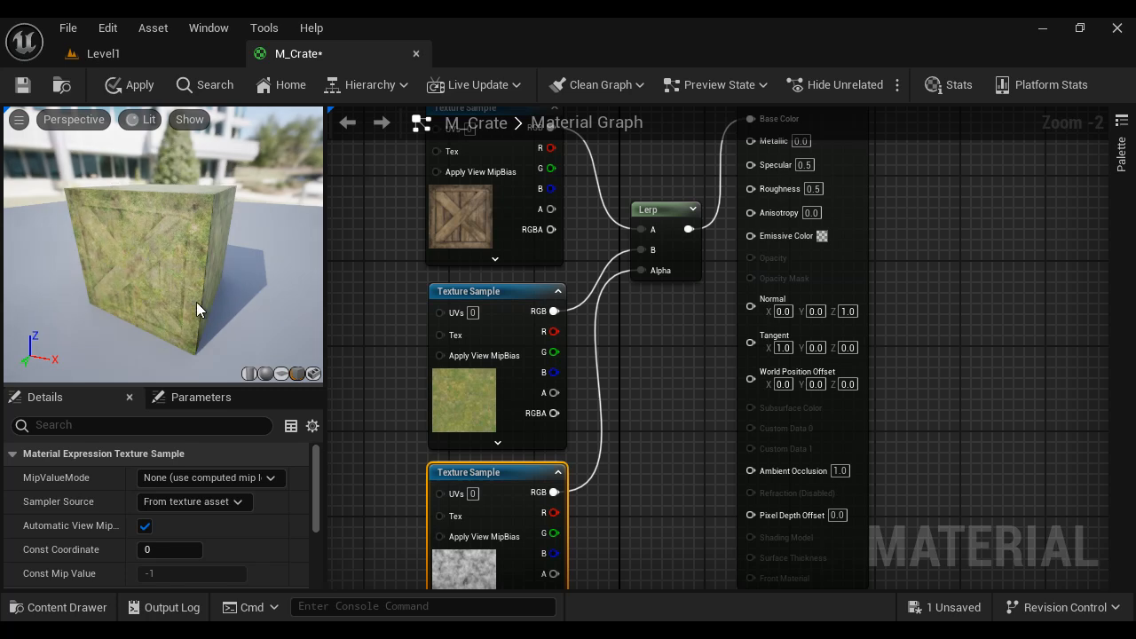
drag(184, 287, 276, 266)
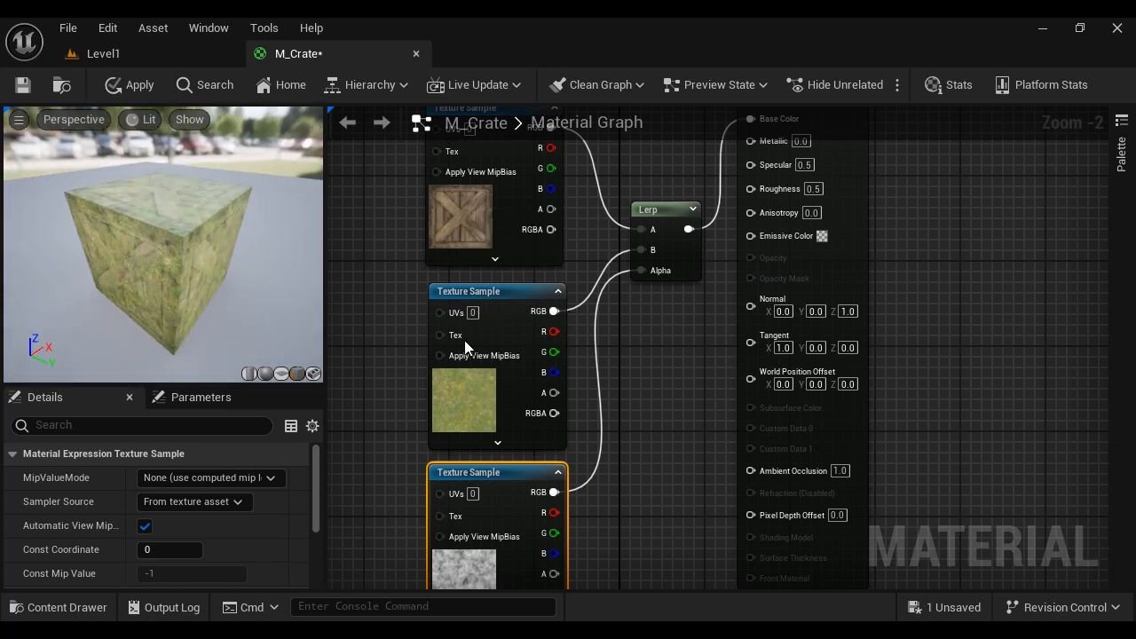
Examine the blended crate surface up close, the Perlin noise mask and the connected Texture Sample and Lerp nodes.
scroll(142, 248, up, 3)
drag(142, 248, 186, 254)
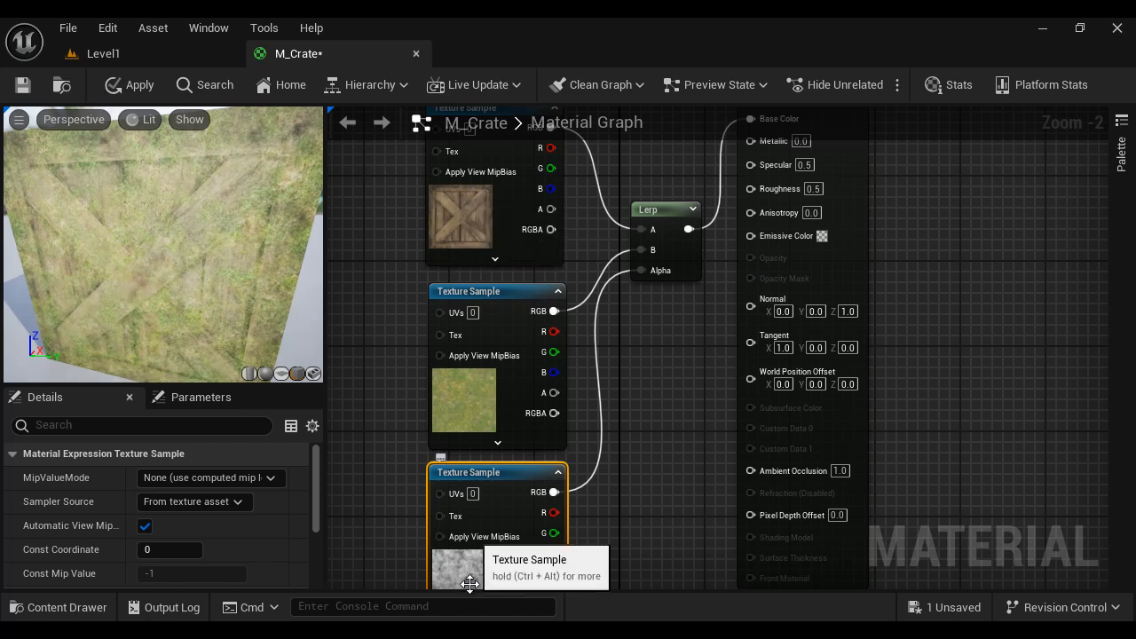
scroll(466, 497, up, 3)
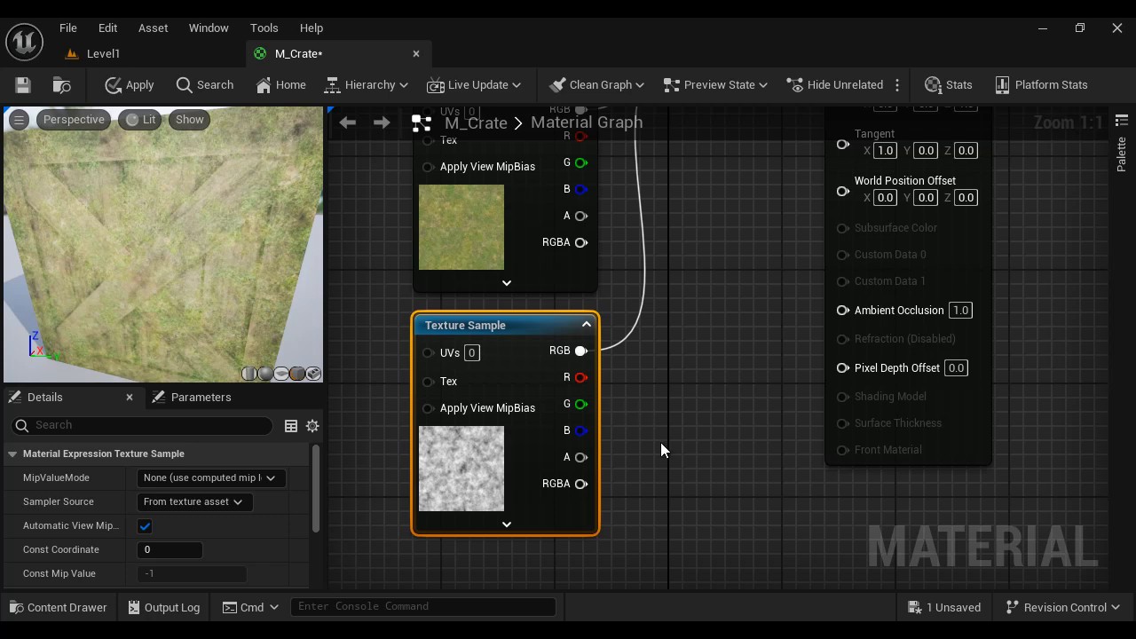
scroll(649, 373, down, 4)
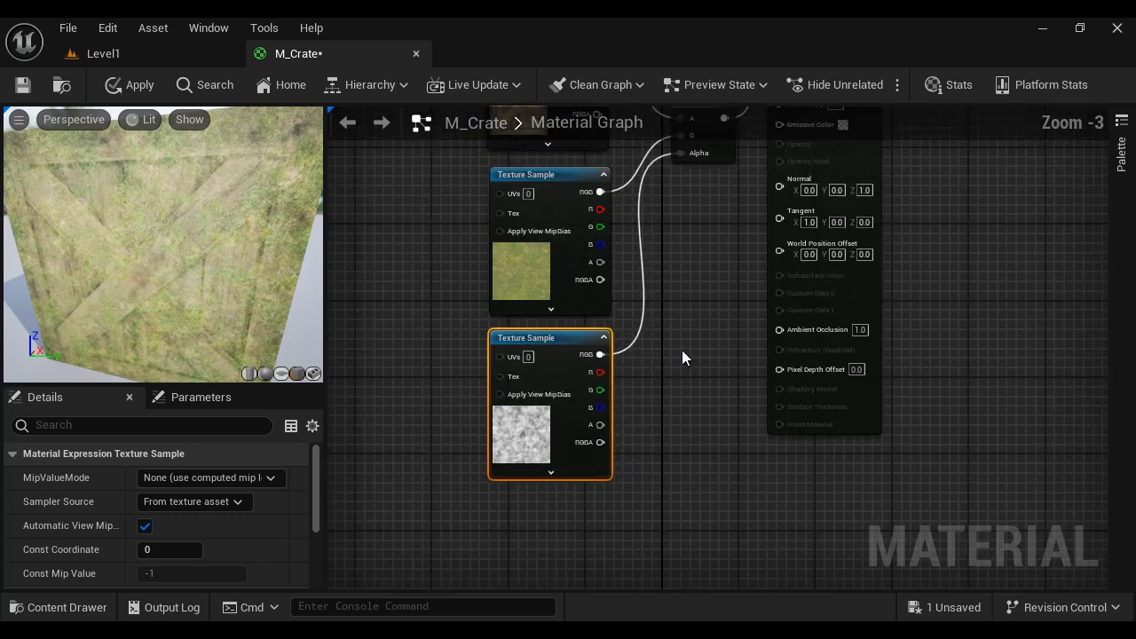
right_drag(618, 431, 589, 468)
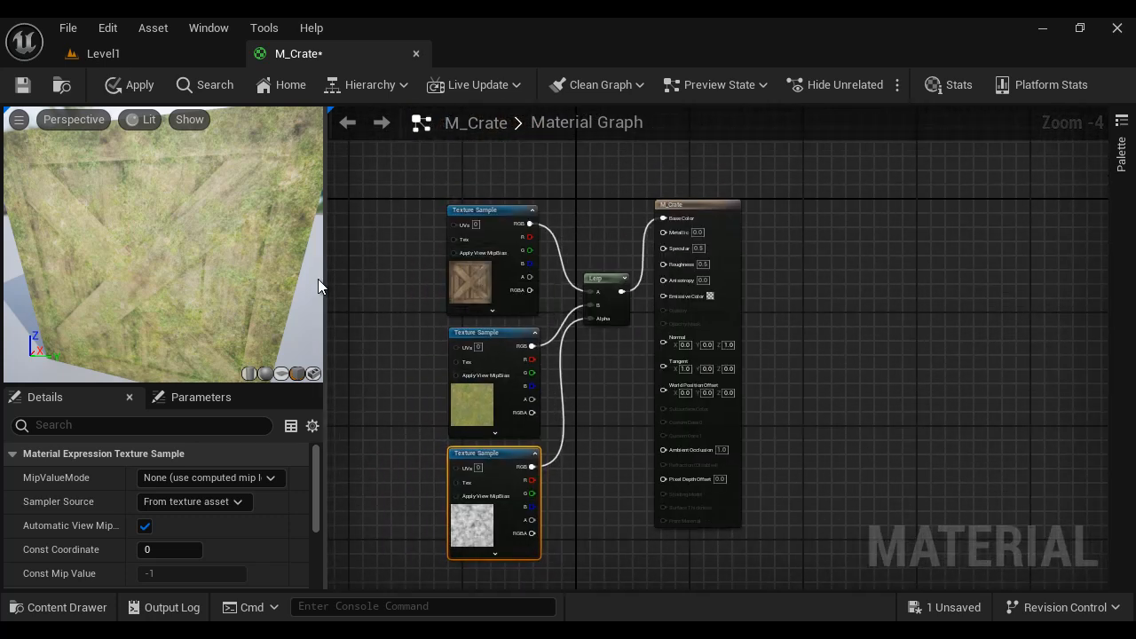
scroll(283, 276, down, 5)
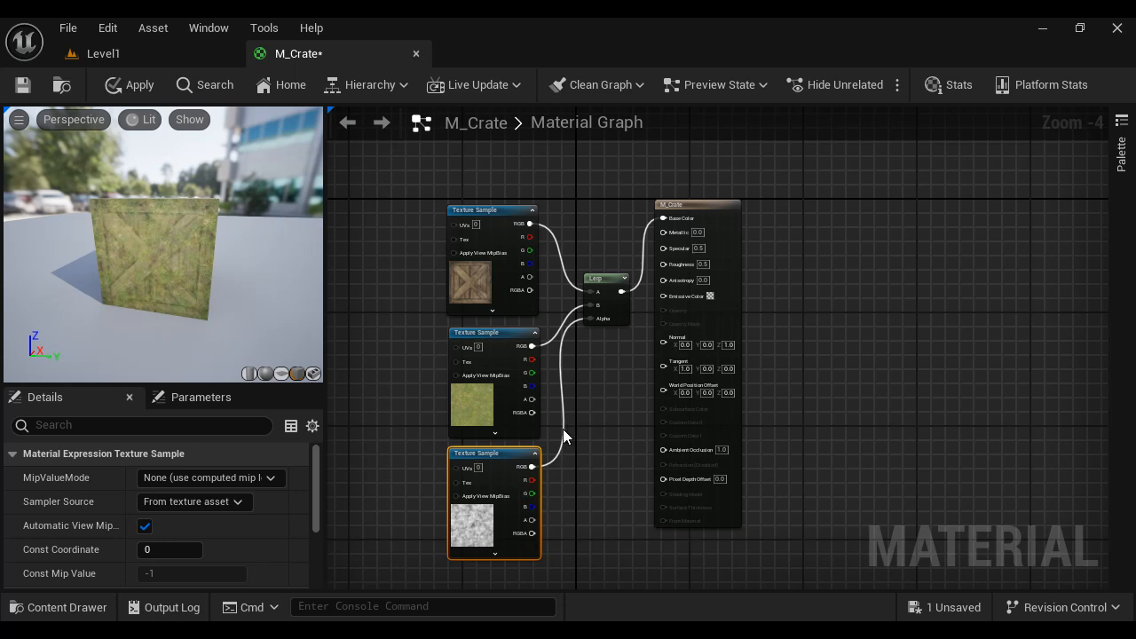
scroll(589, 489, up, 2)
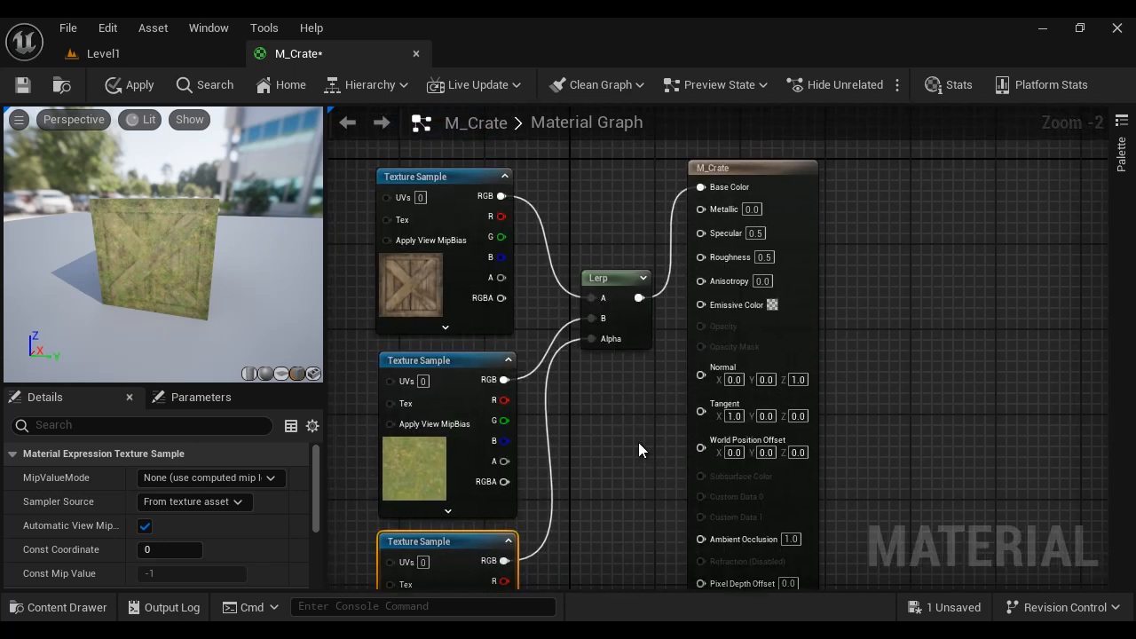
Move the M_Crate result node farther from the Lerp node and place a copy of the wood Texture Sample between them.
right_drag(601, 492, 622, 390)
drag(793, 231, 919, 263)
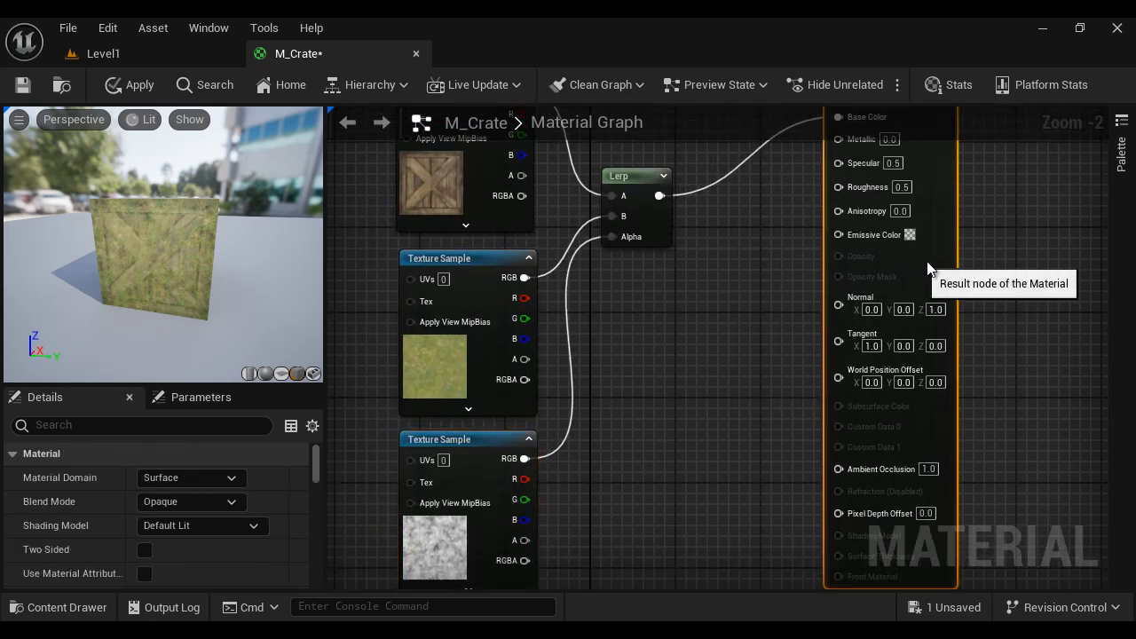
click(497, 217)
key(ctrl+c)
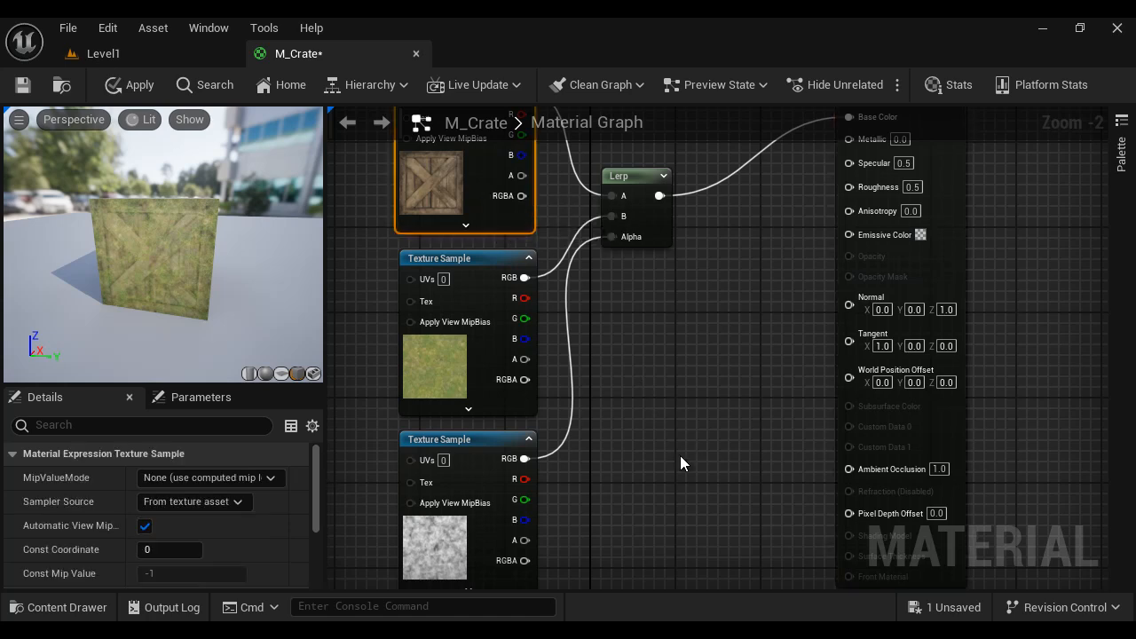
key(ctrl+v)
drag(741, 458, 678, 344)
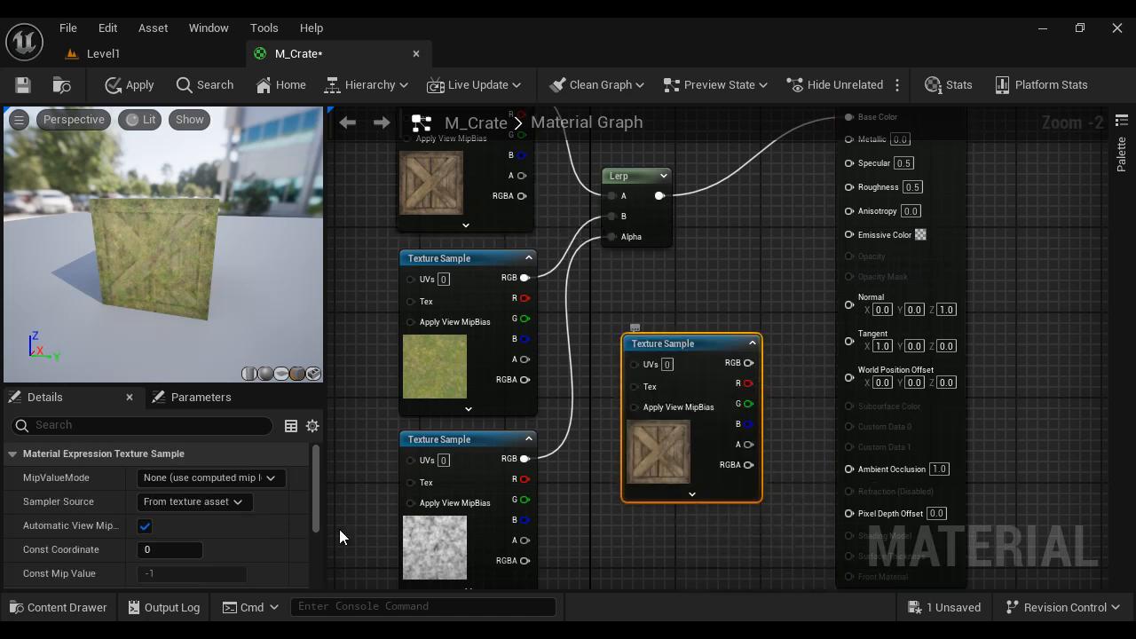
Search the textures for "crate", assign T_Wood_Crate_N to the copied Texture Sample and connect its RGB output to the material's Normal input.
scroll(267, 532, down, 2)
click(274, 569)
text(crate)
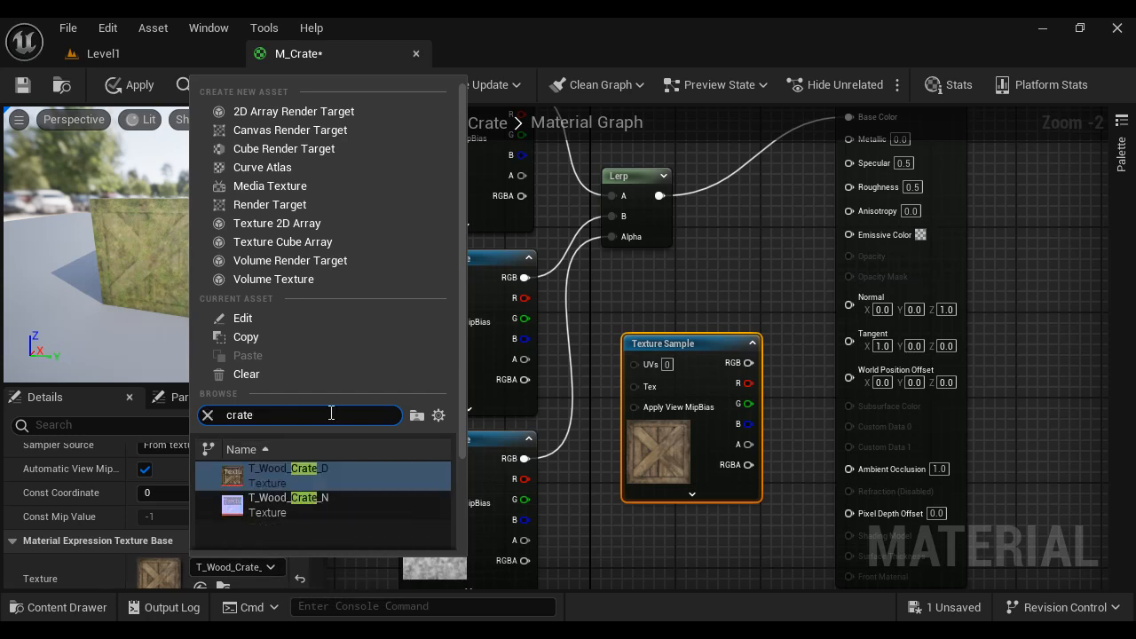
click(317, 500)
drag(745, 363, 850, 304)
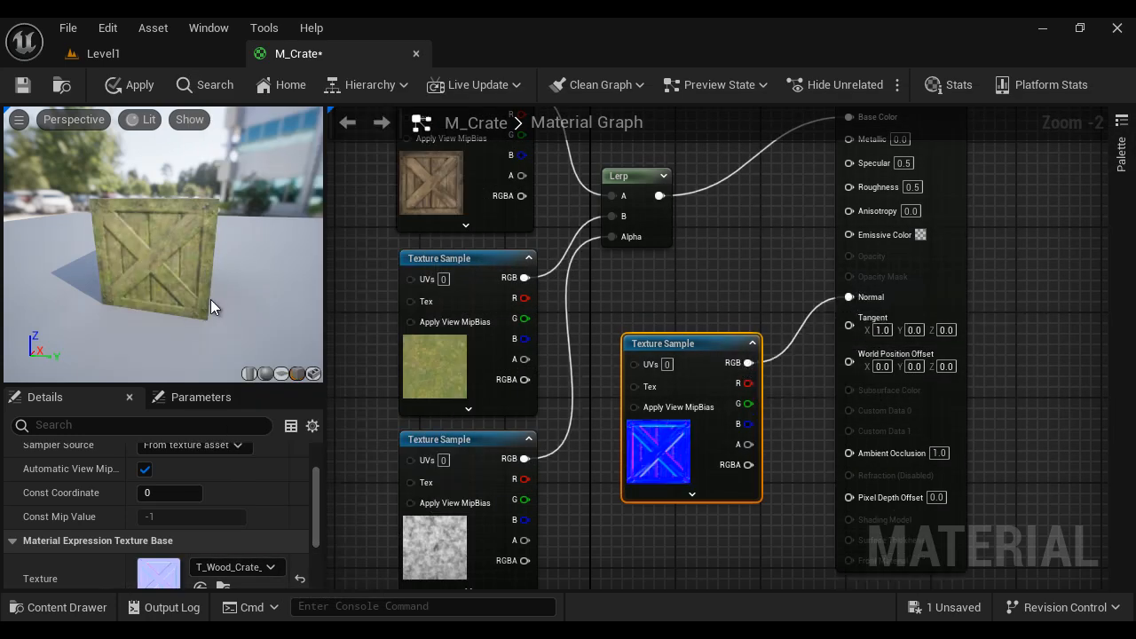
Examine the crate's surface relief in the preview and the complete texture blending network with its normal map connection.
scroll(211, 299, up, 5)
scroll(211, 299, down, 4)
drag(172, 293, 191, 185)
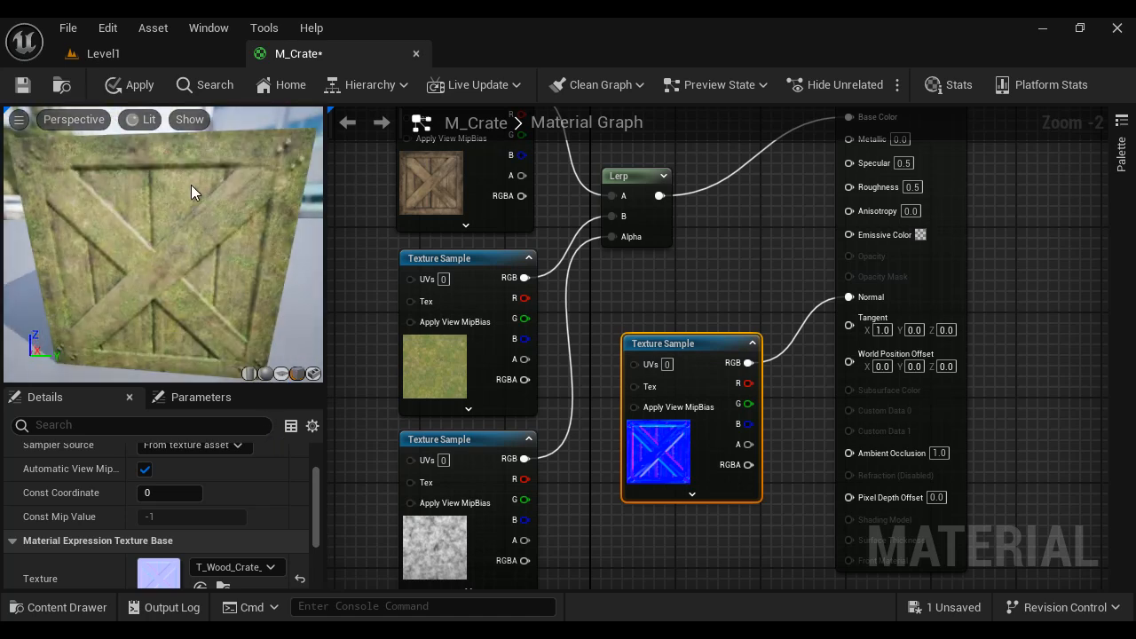
scroll(543, 416, down, 1)
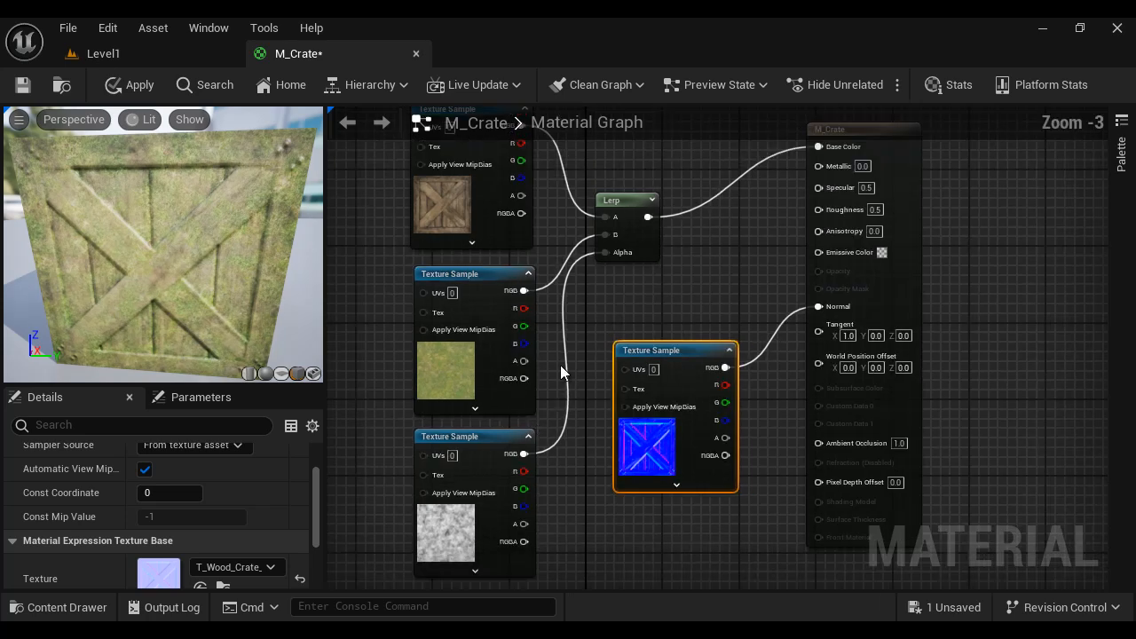
scroll(622, 306, down, 1)
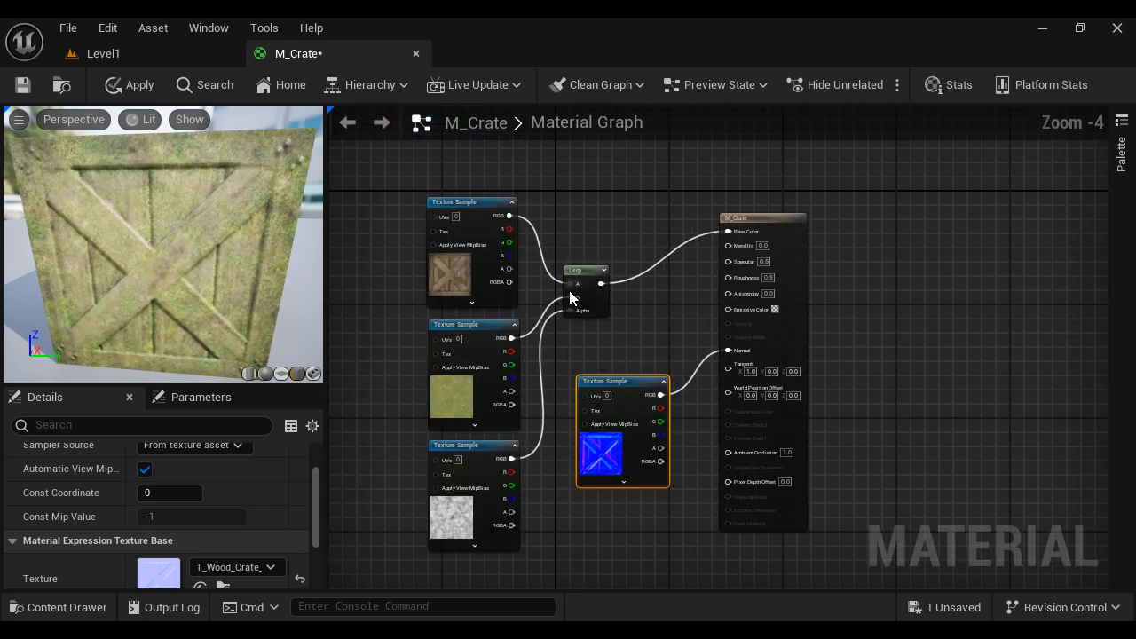
scroll(569, 290, up, 2)
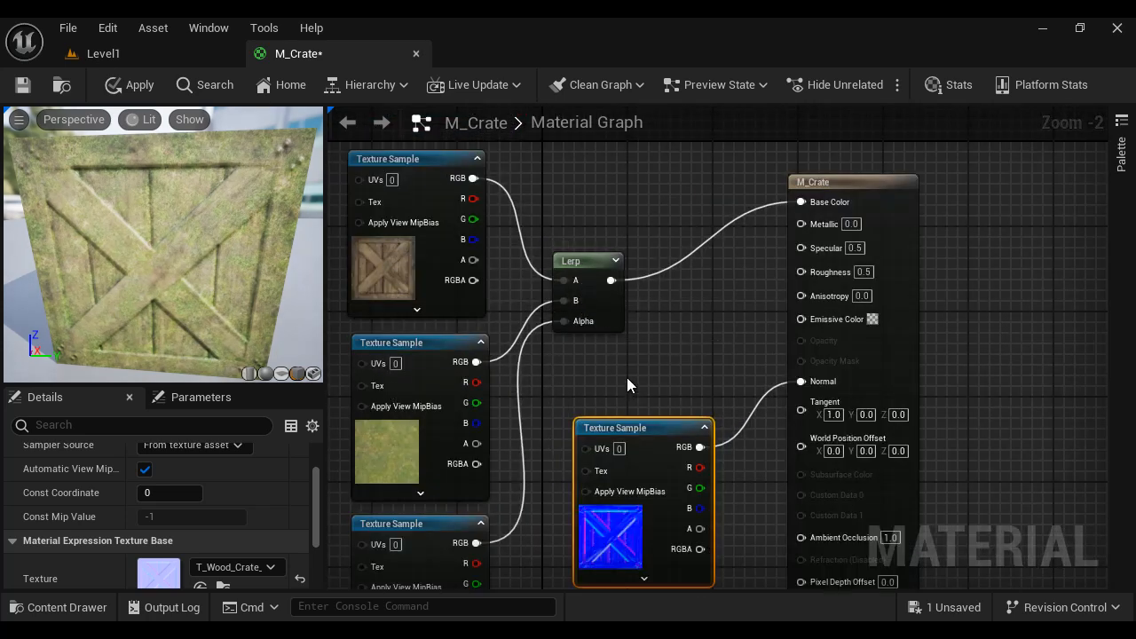
right_drag(629, 370, 631, 453)
right_drag(618, 505, 620, 371)
right_drag(592, 300, 601, 365)
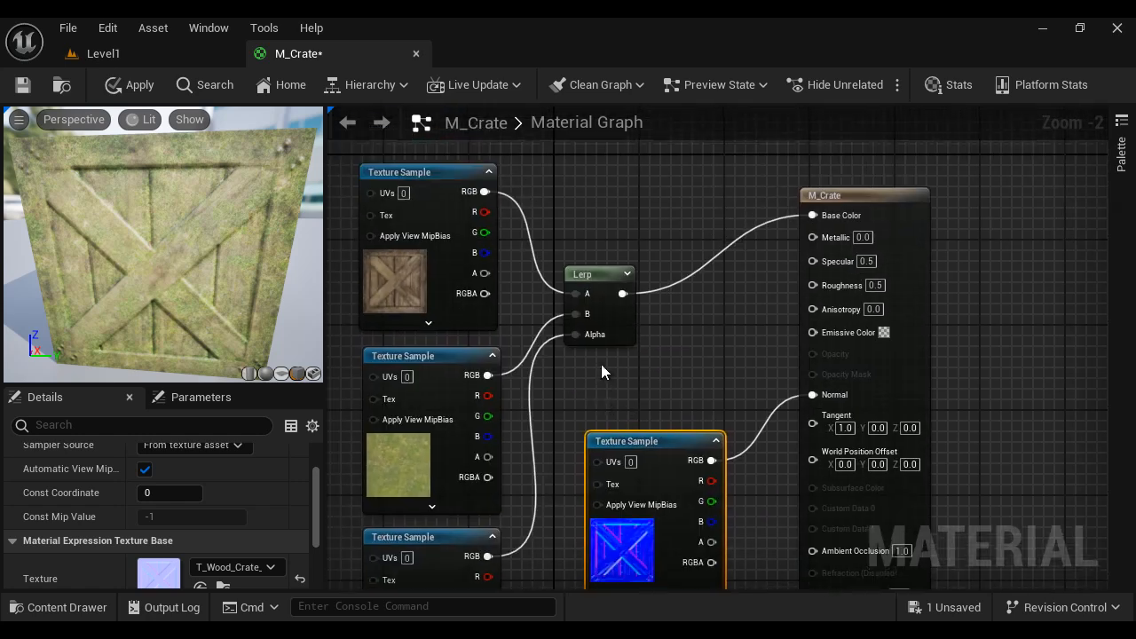
Delete all four Texture Sample nodes and the Lerp node from the M_Crate graph.
scroll(631, 373, down, 2)
drag(424, 215, 640, 556)
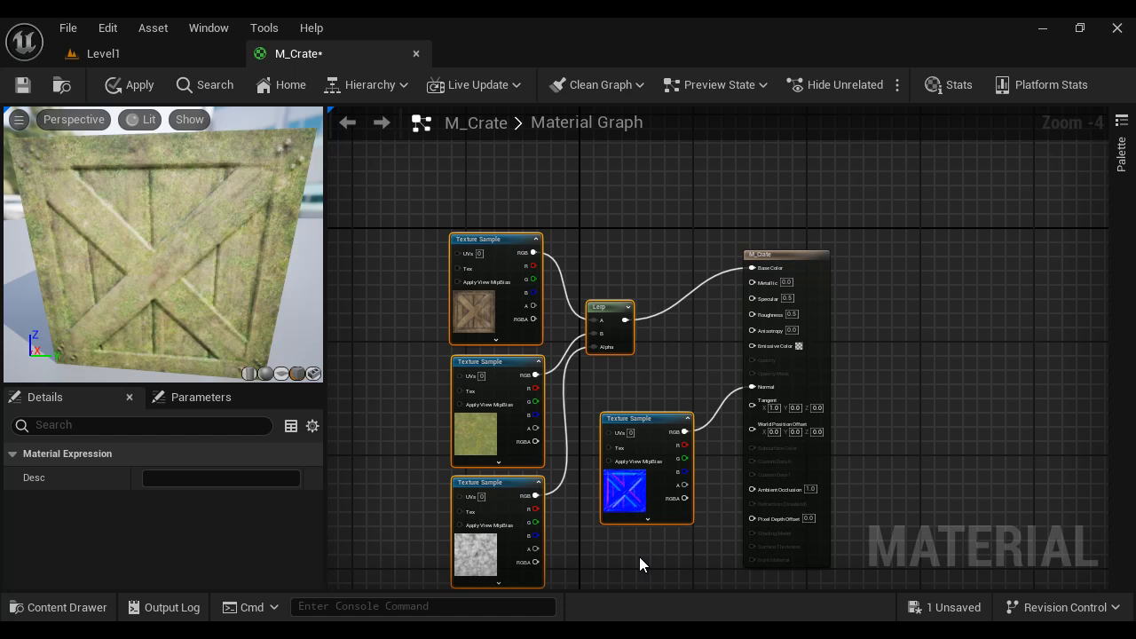
key(Delete)
Add two Constant3Vector nodes to the empty graph and place the second directly below the first.
scroll(532, 301, up, 2)
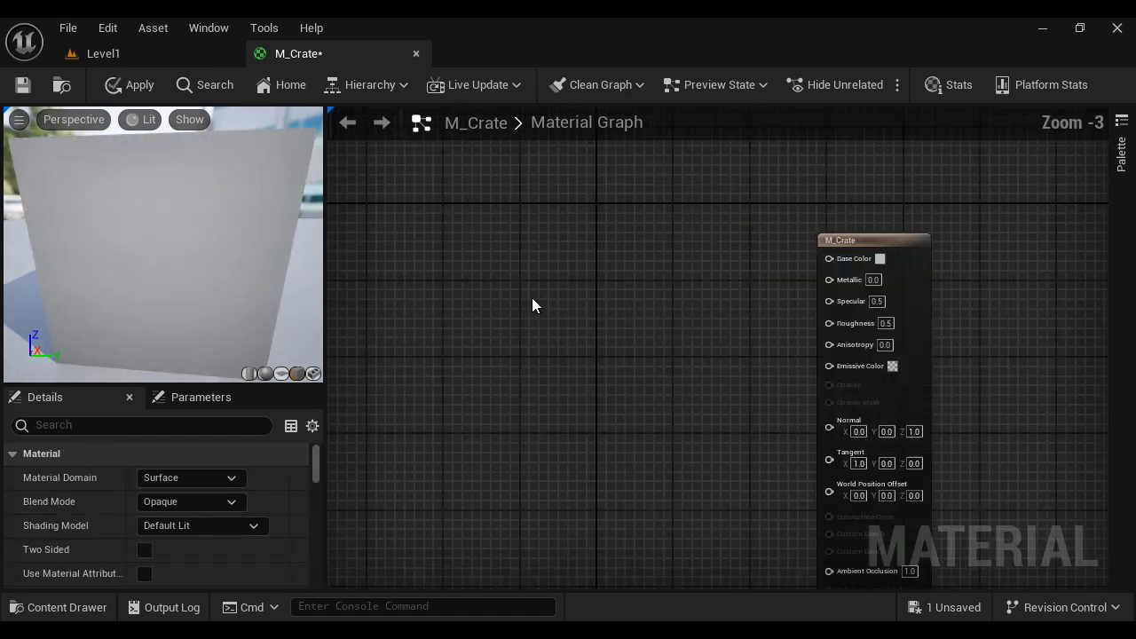
right_click(542, 228)
right_click(515, 223)
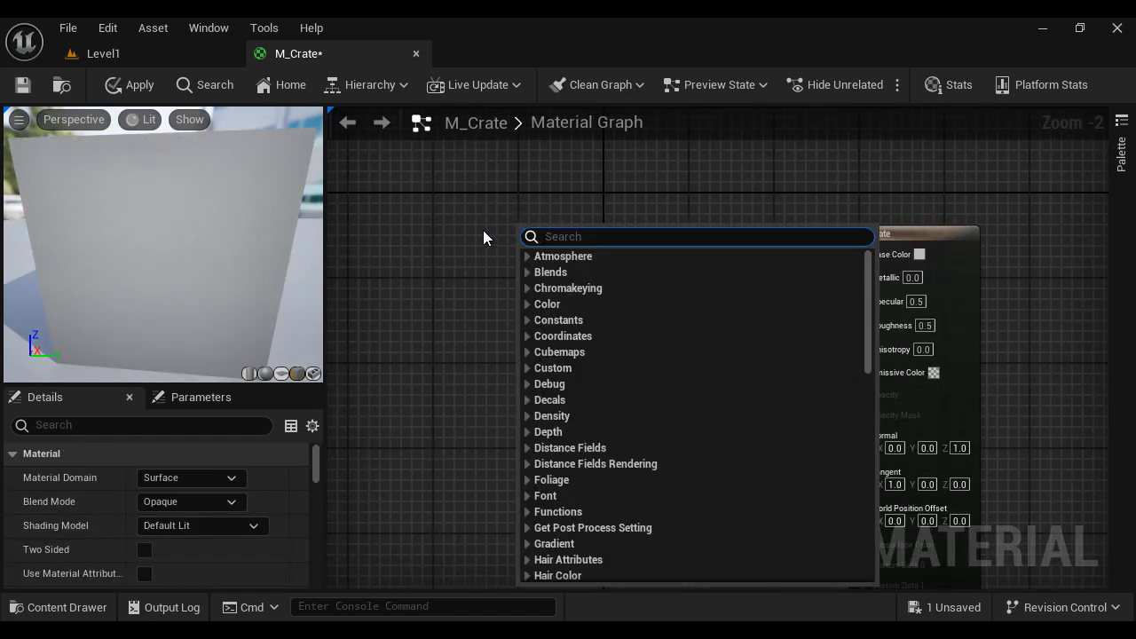
text(const)
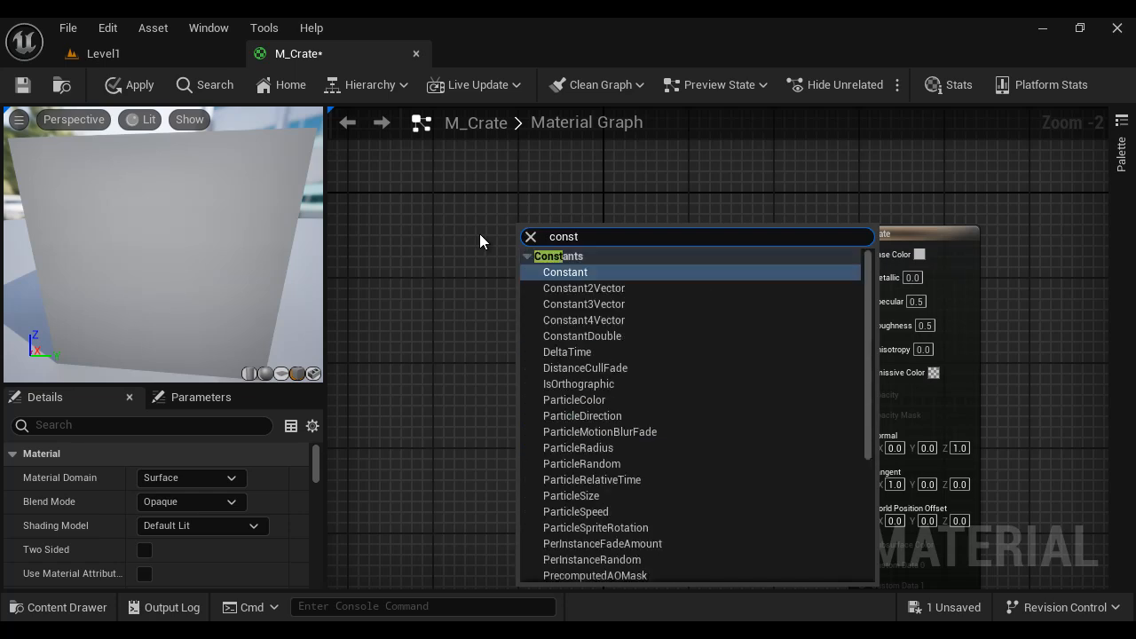
click(595, 305)
right_click(535, 401)
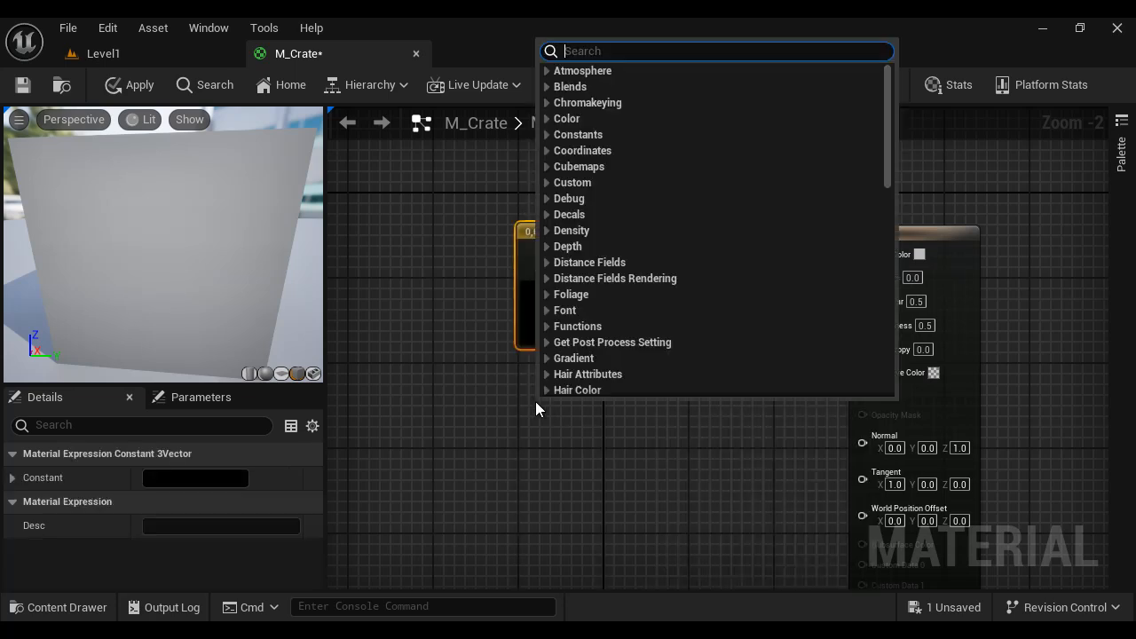
text(cons)
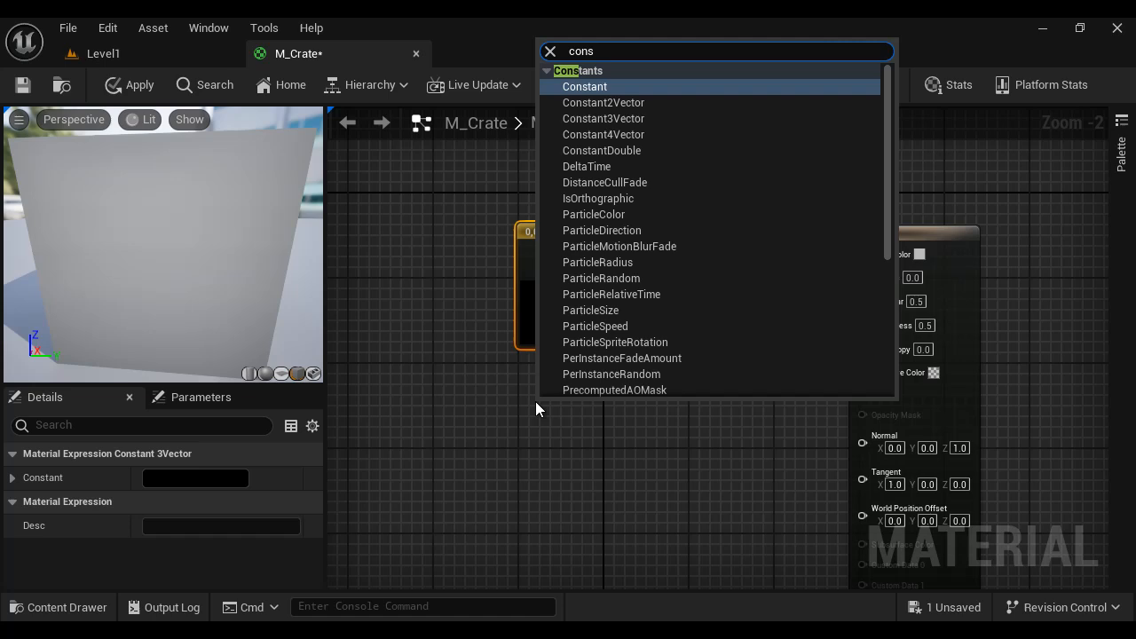
click(604, 121)
drag(614, 405, 586, 389)
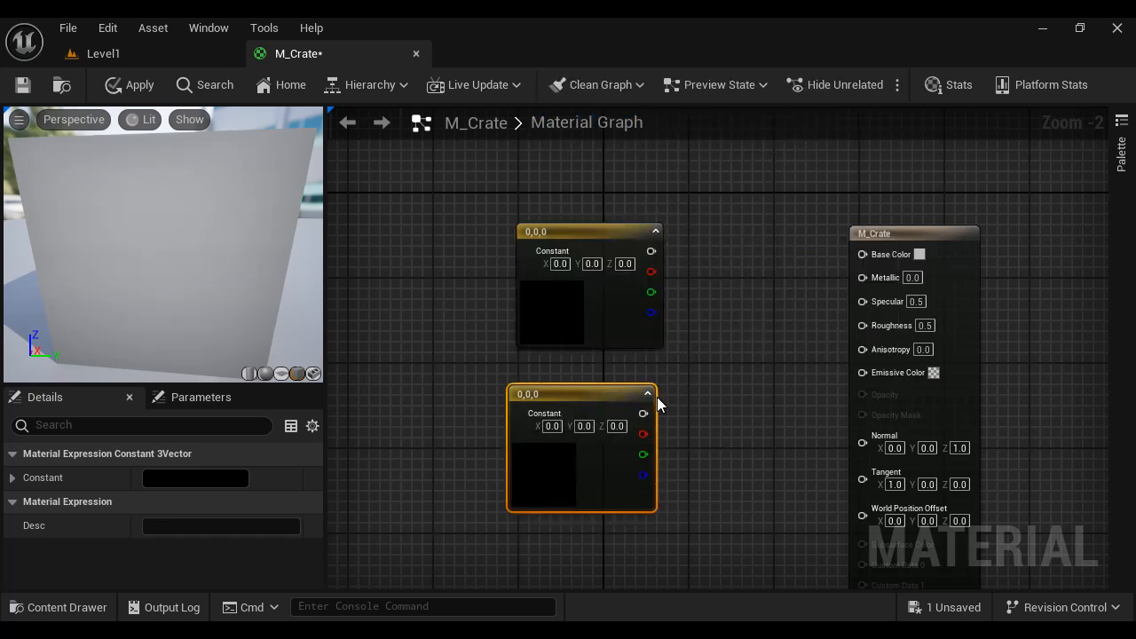
Set the upper Constant3Vector to pure red (1, 0, 0) and the lower one to cyan (0, 1, 0.992).
double_click(550, 310)
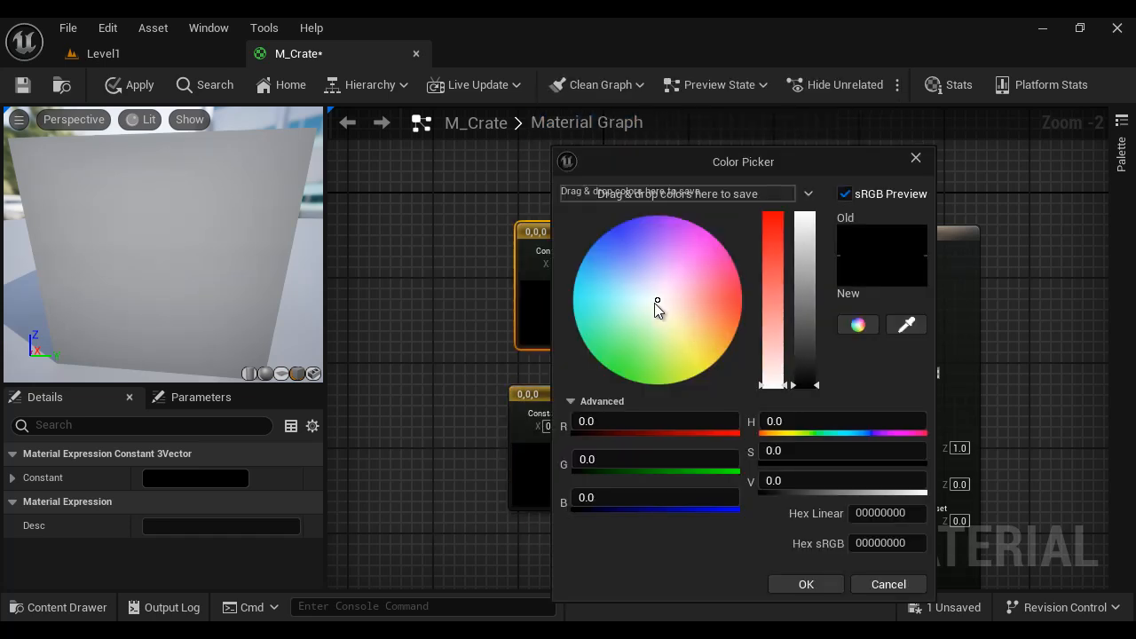
drag(656, 303, 749, 298)
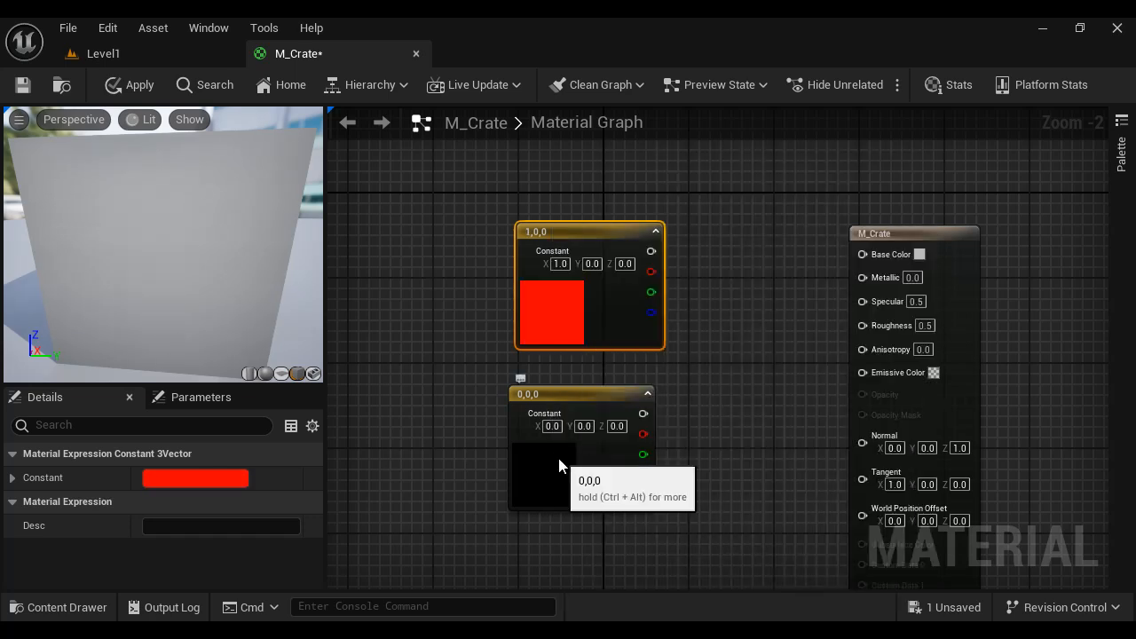
double_click(558, 458)
drag(700, 315, 559, 303)
click(814, 584)
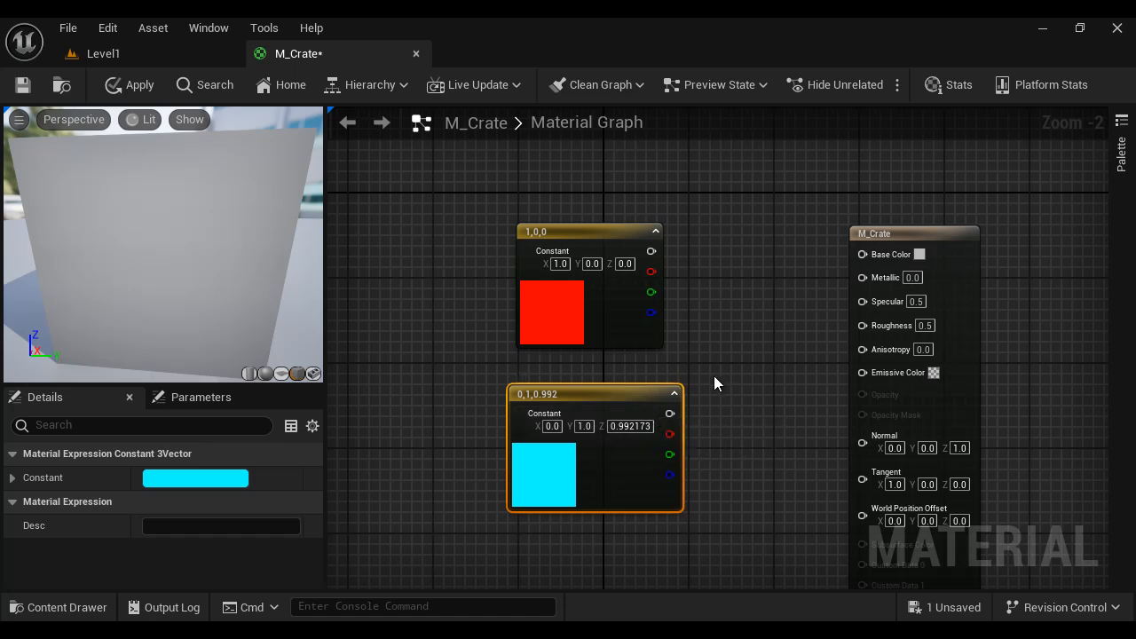
Try the red constant and then the cyan constant as the Base Color, inspecting the preview cube.
drag(659, 252, 719, 253)
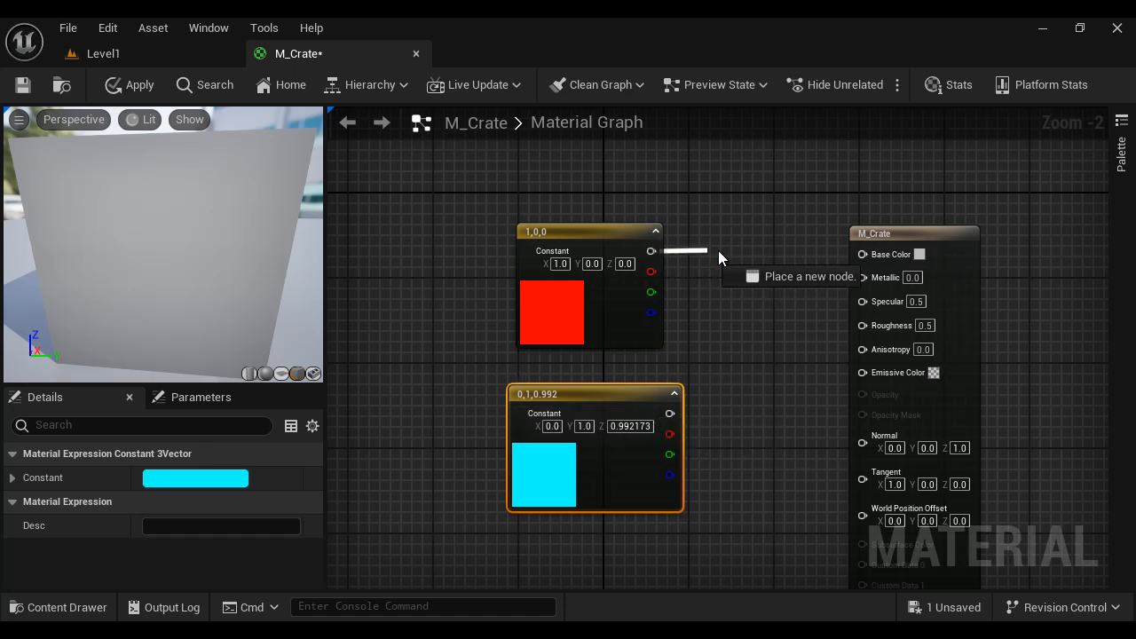
drag(852, 254, 861, 254)
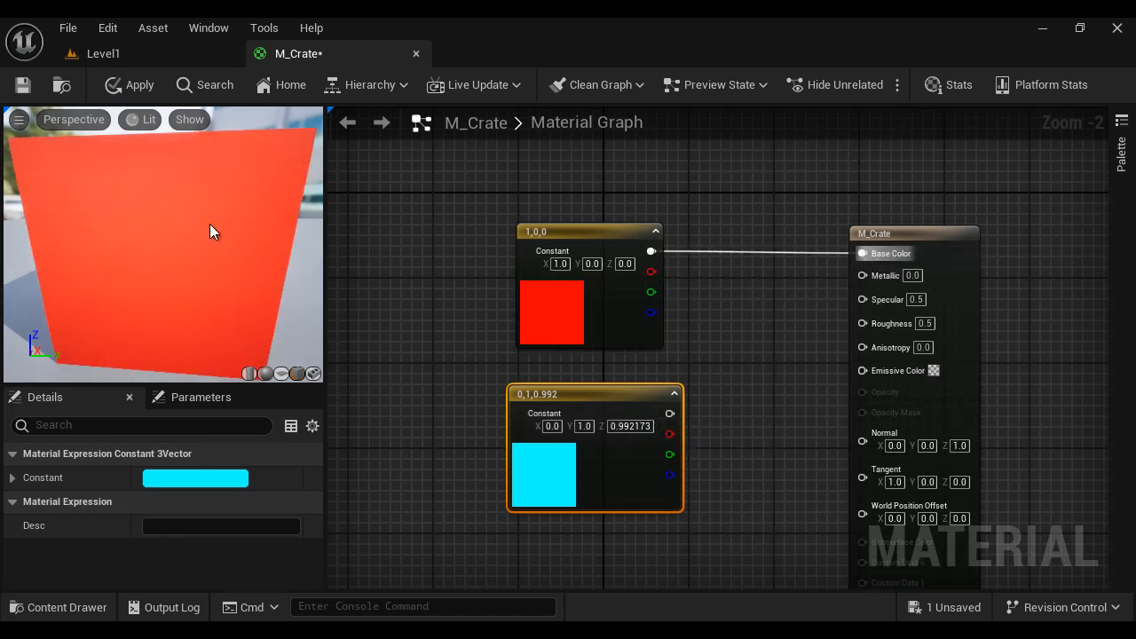
scroll(210, 223, down, 5)
drag(670, 414, 862, 254)
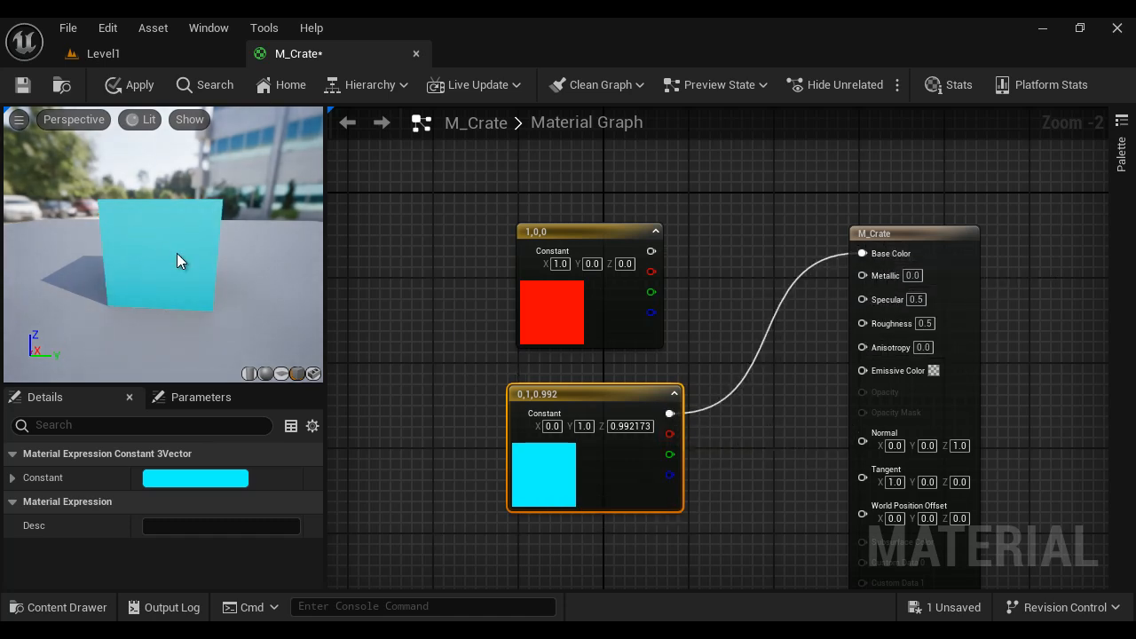
drag(177, 253, 50, 334)
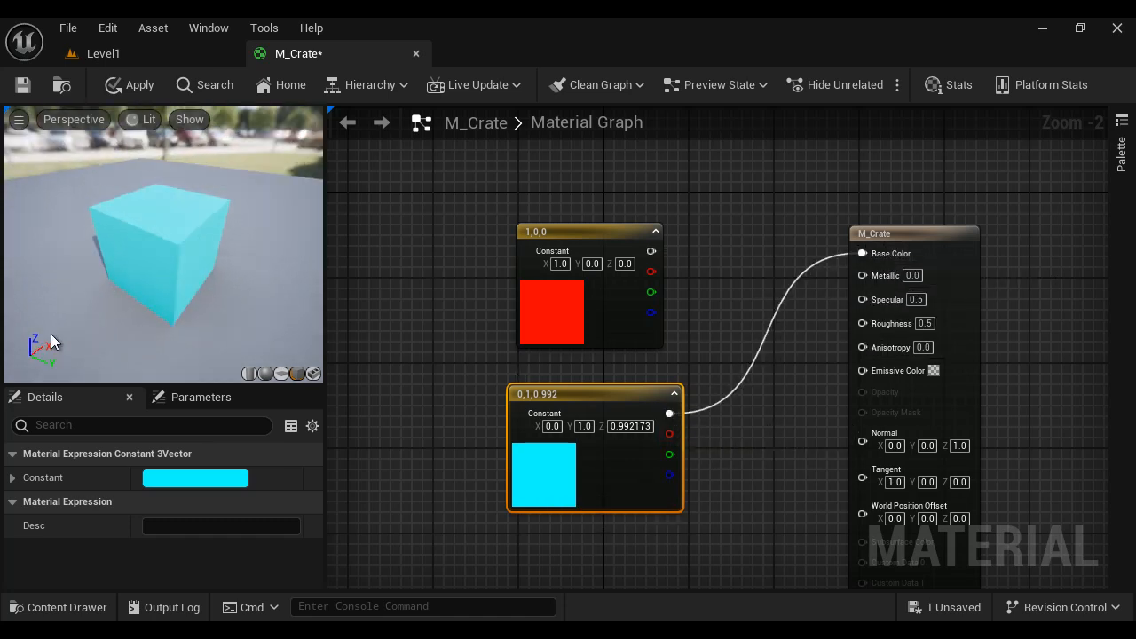
Add a LinearInterpolate node and connect the red constant to its A input and the cyan constant to its B input.
right_click(740, 320)
text(lerp)
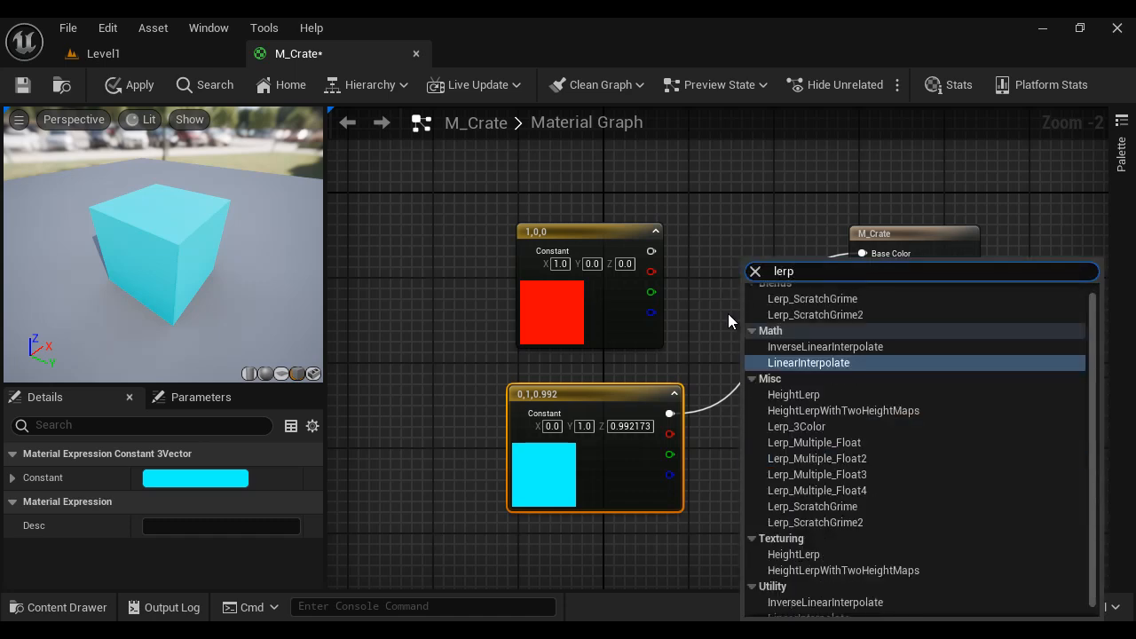
click(796, 362)
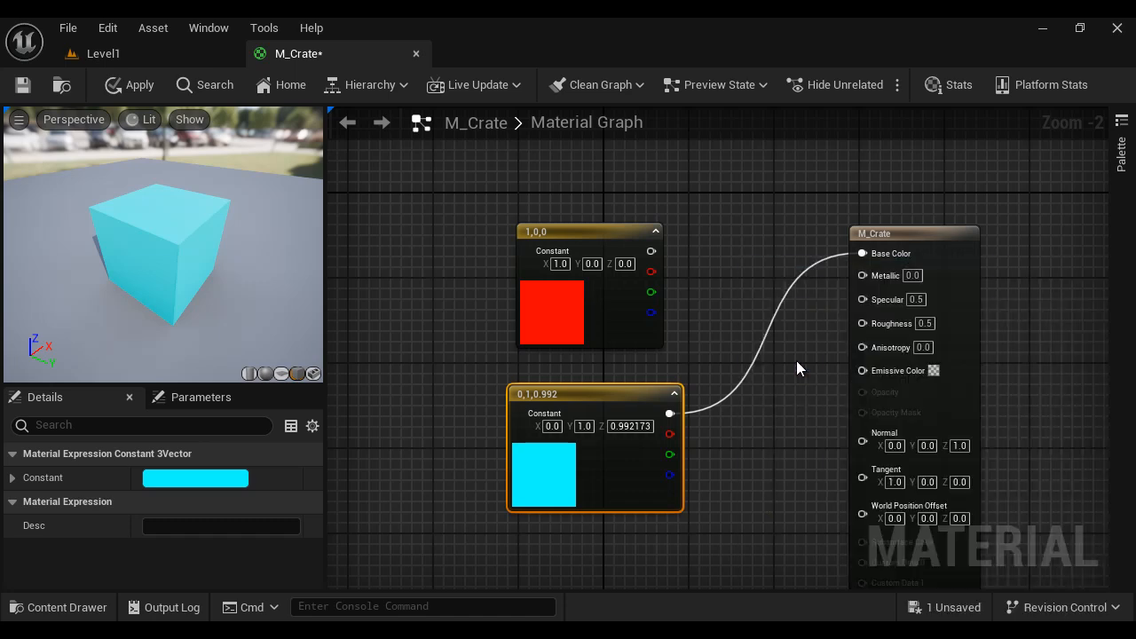
drag(653, 252, 756, 344)
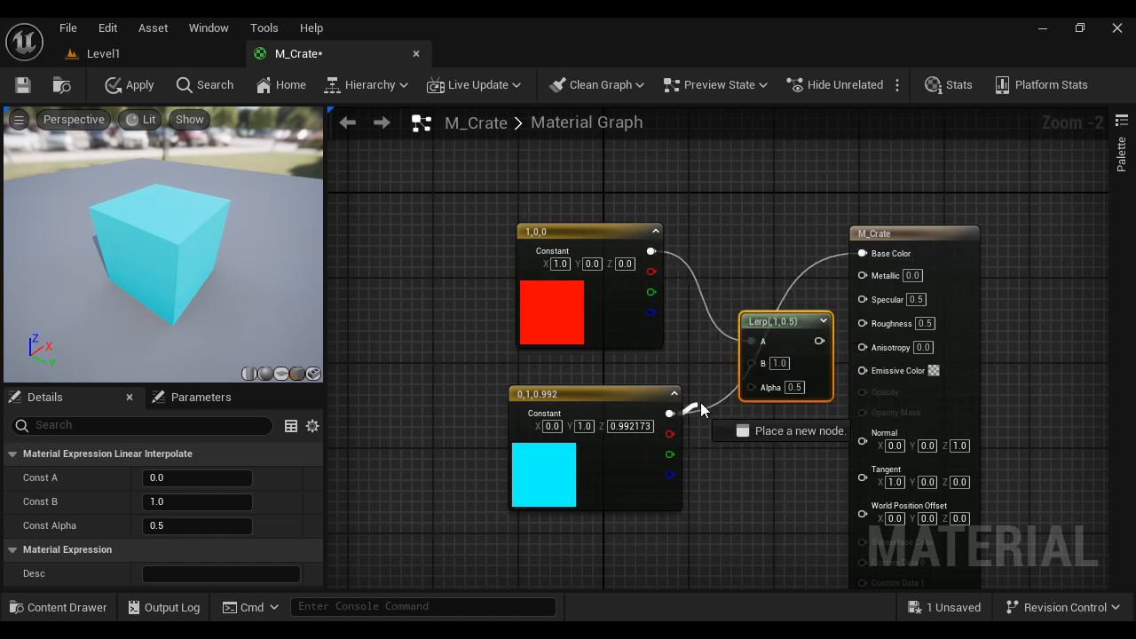
drag(700, 408, 751, 364)
Connect the Lerp node's output to the material's Base Color and inspect the blended cube in the preview.
drag(819, 341, 854, 253)
scroll(816, 413, up, 2)
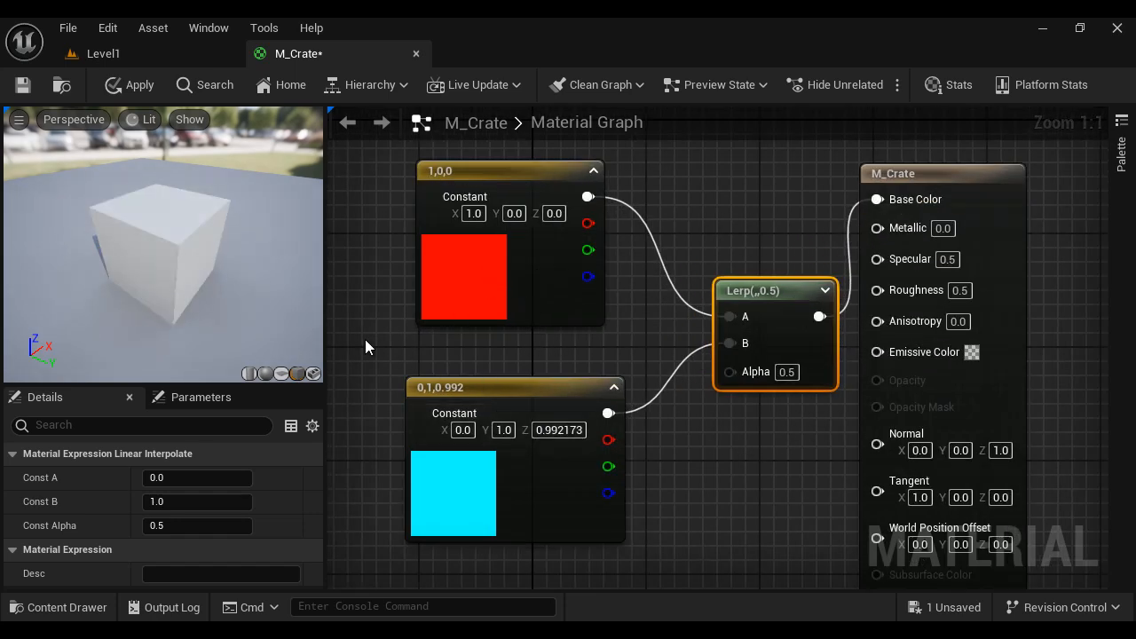
drag(225, 275, 193, 254)
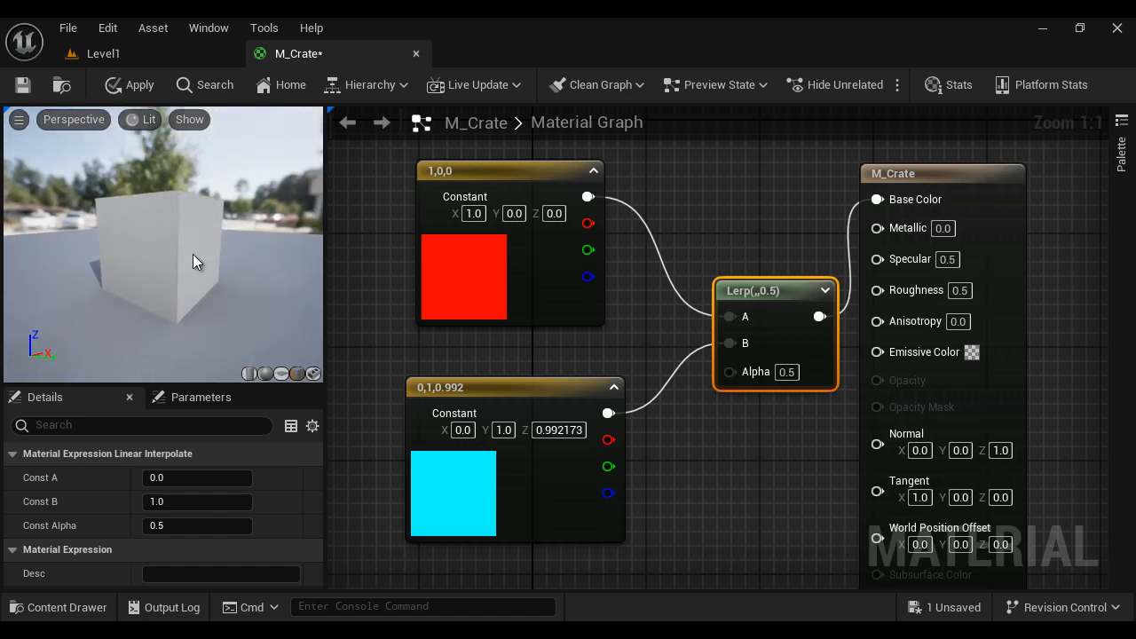
Try the Lerp node's Alpha at 0 and then at 1, comparing the colors on the preview cube.
scroll(192, 254, up, 2)
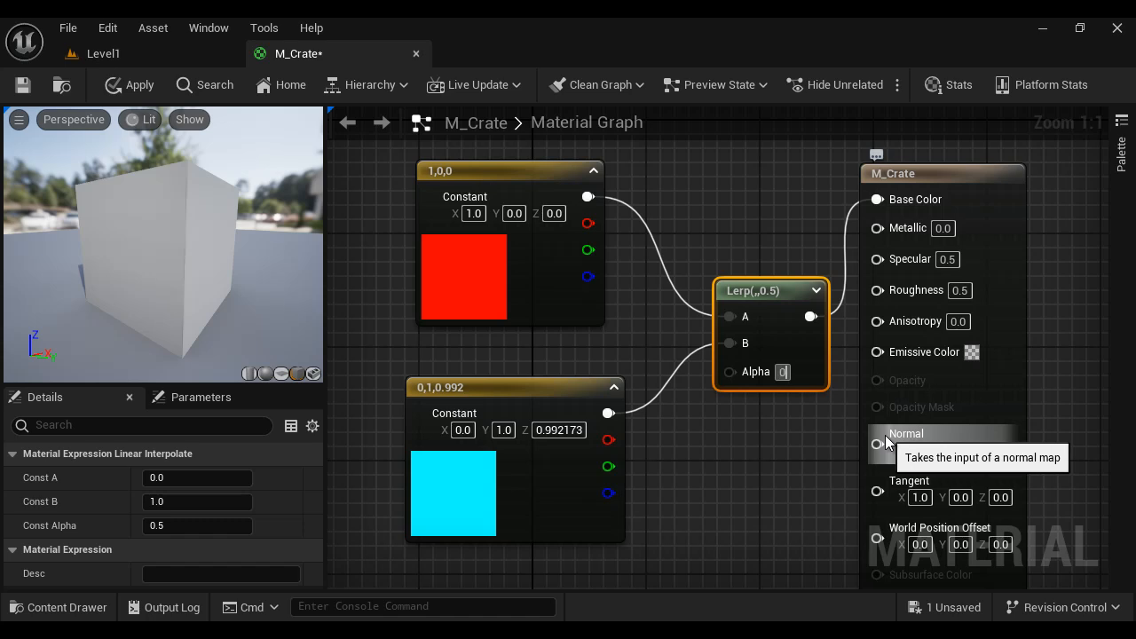
key(Return)
text(1)
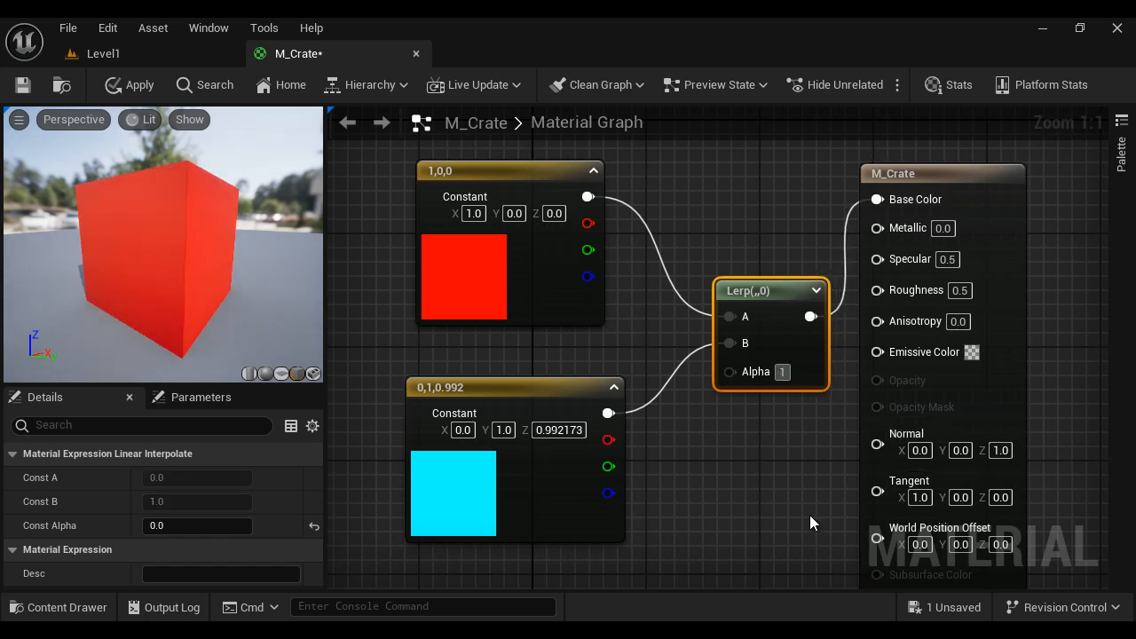
key(Return)
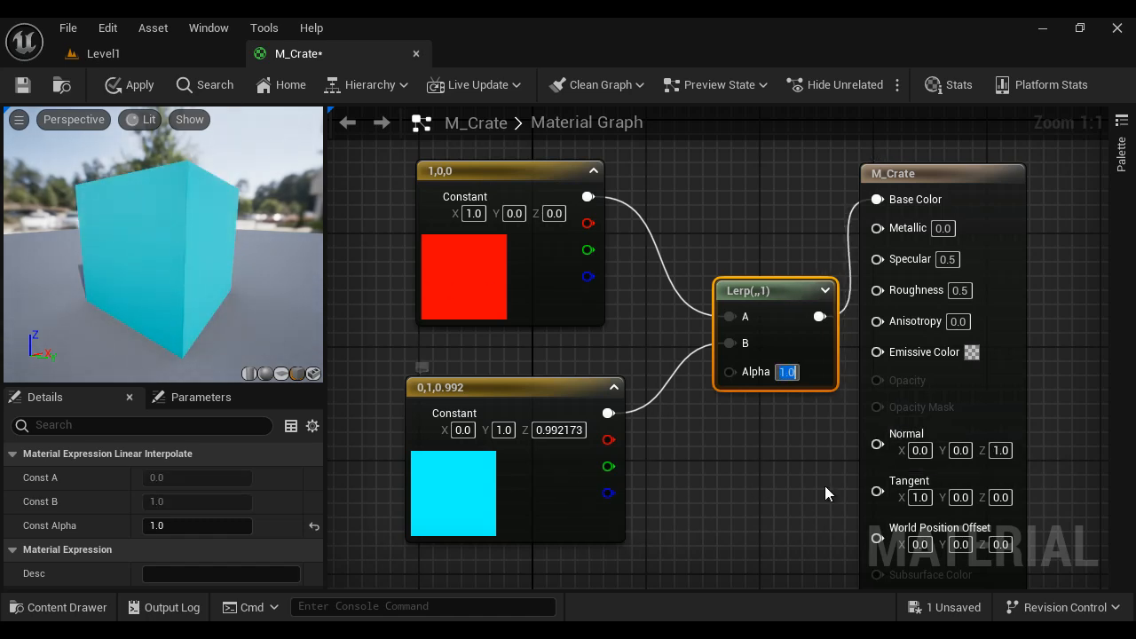
right_drag(675, 410, 756, 399)
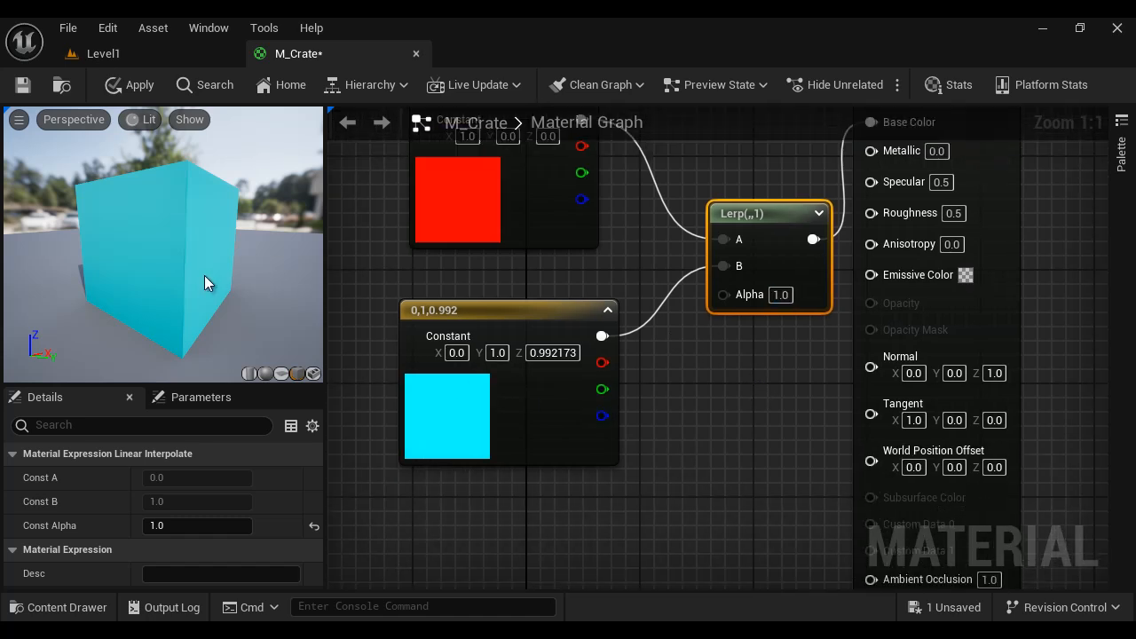
drag(205, 276, 190, 236)
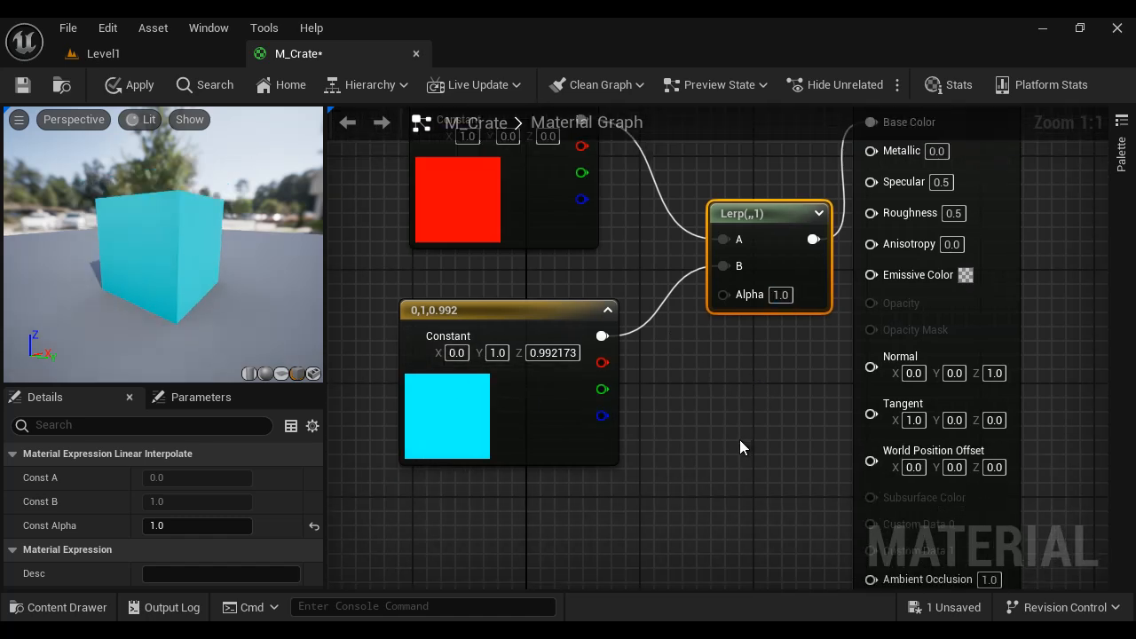
Add a Sine node below the cyan constant and connect its output to the Lerp node's Alpha input.
scroll(740, 439, down, 1)
right_click(620, 496)
text(s)
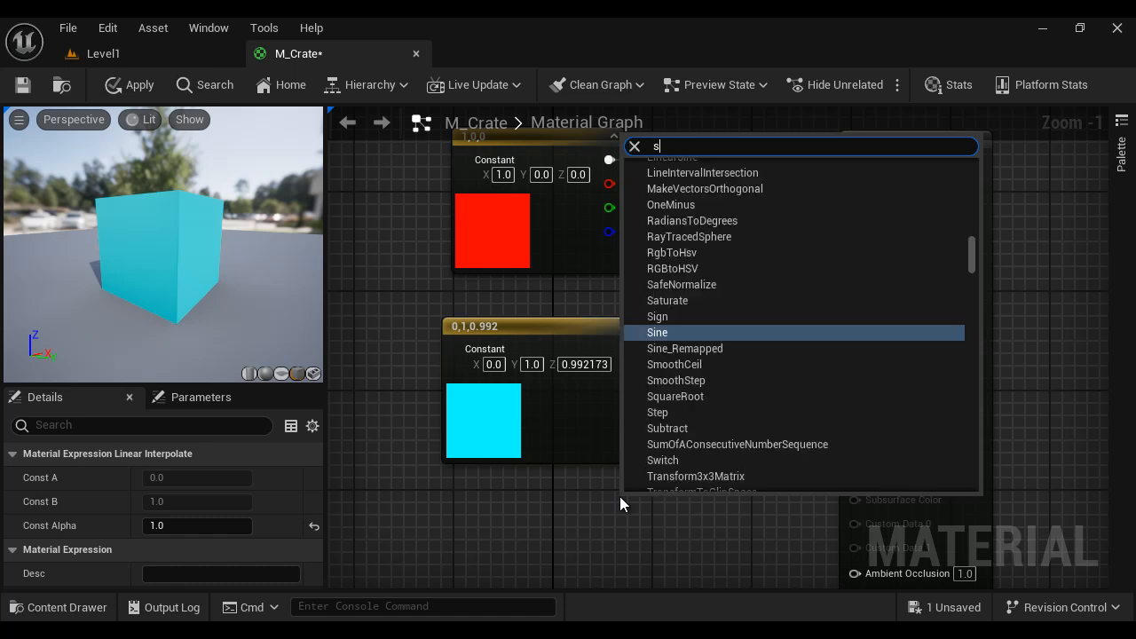
text(in)
key(Return)
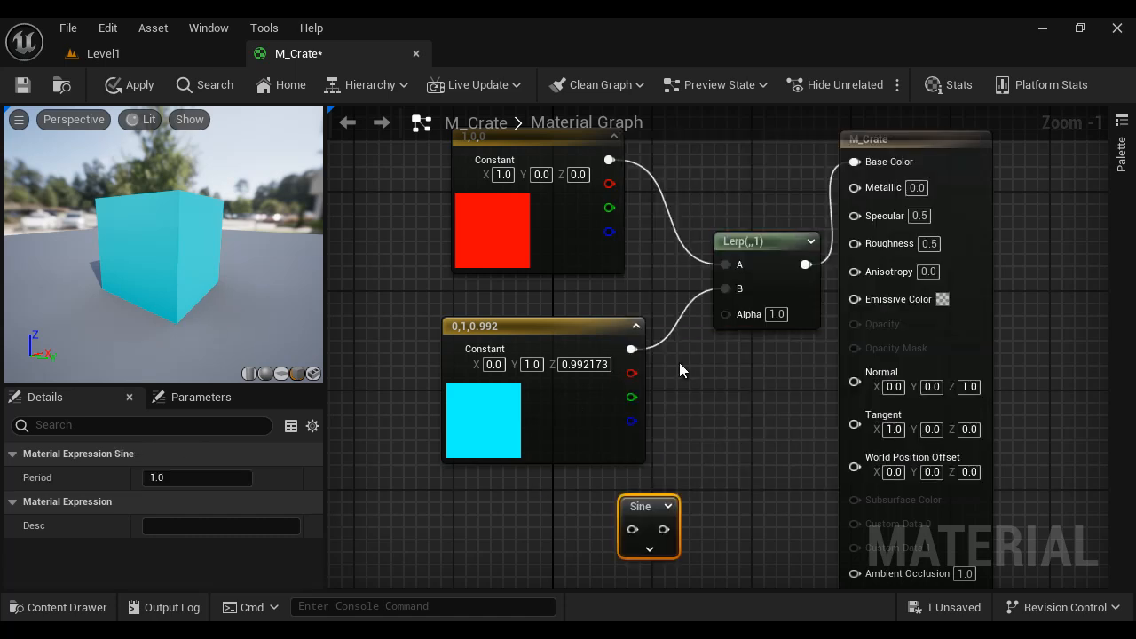
drag(664, 528, 738, 316)
right_drag(762, 429, 798, 251)
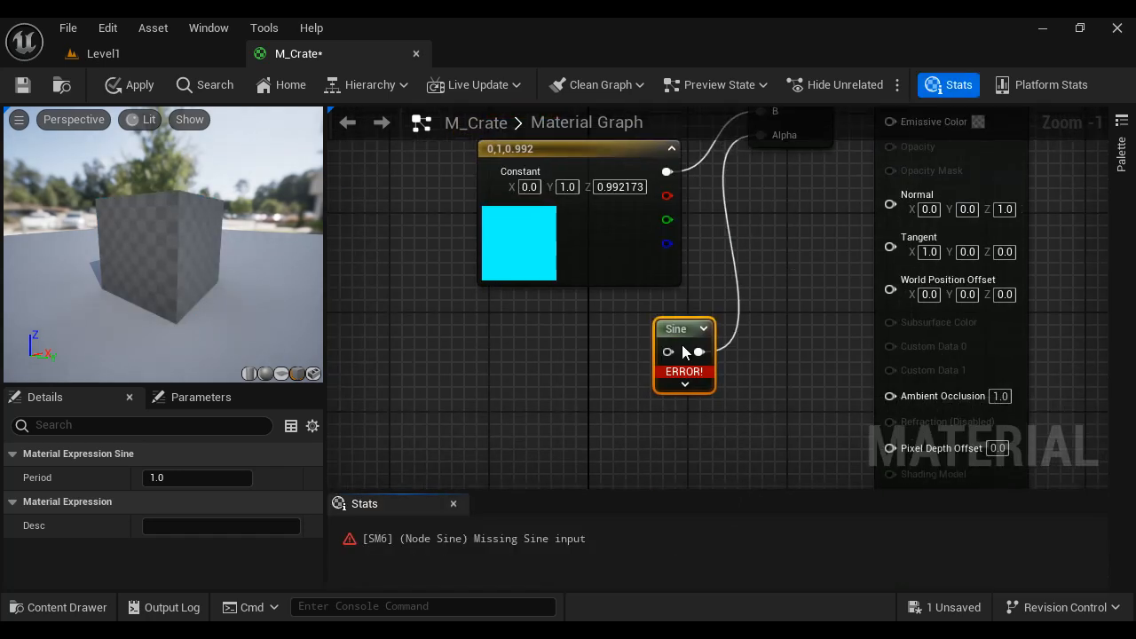
Add a Time node feeding the Sine node's input and place it below the cyan constant.
drag(668, 351, 500, 366)
text(time)
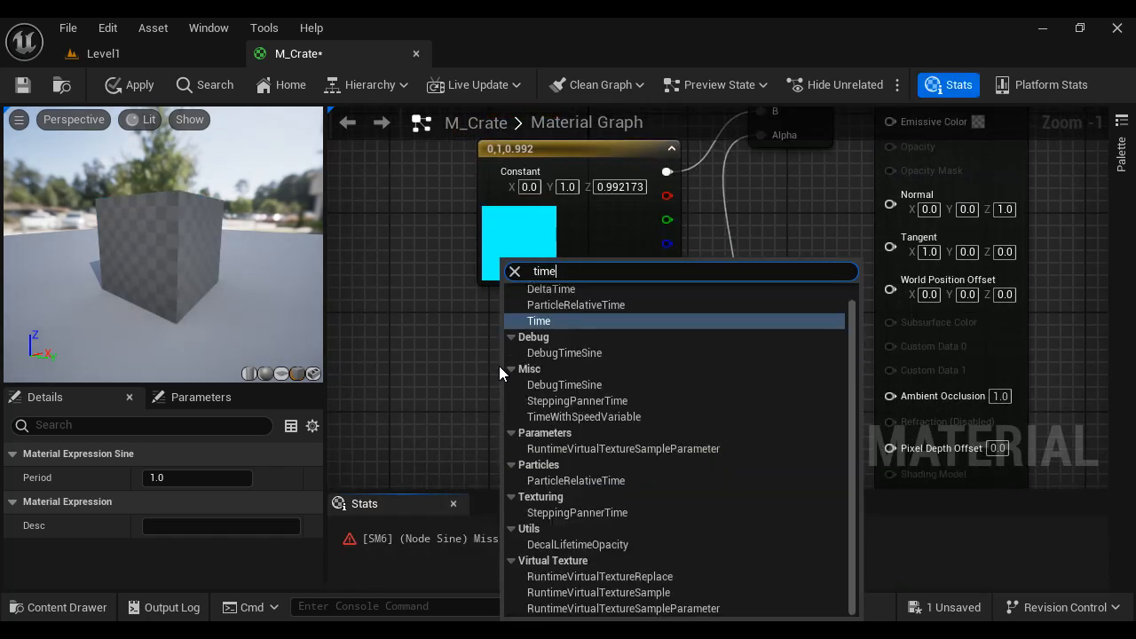
key(Return)
right_drag(752, 393, 730, 460)
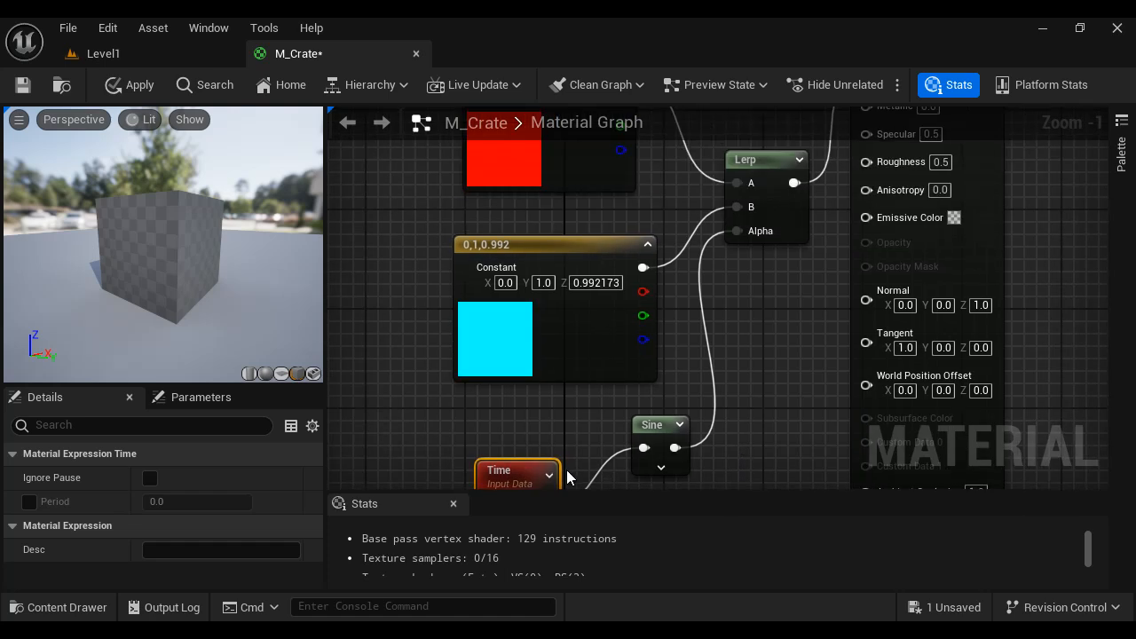
drag(527, 473, 540, 389)
right_drag(743, 388, 755, 396)
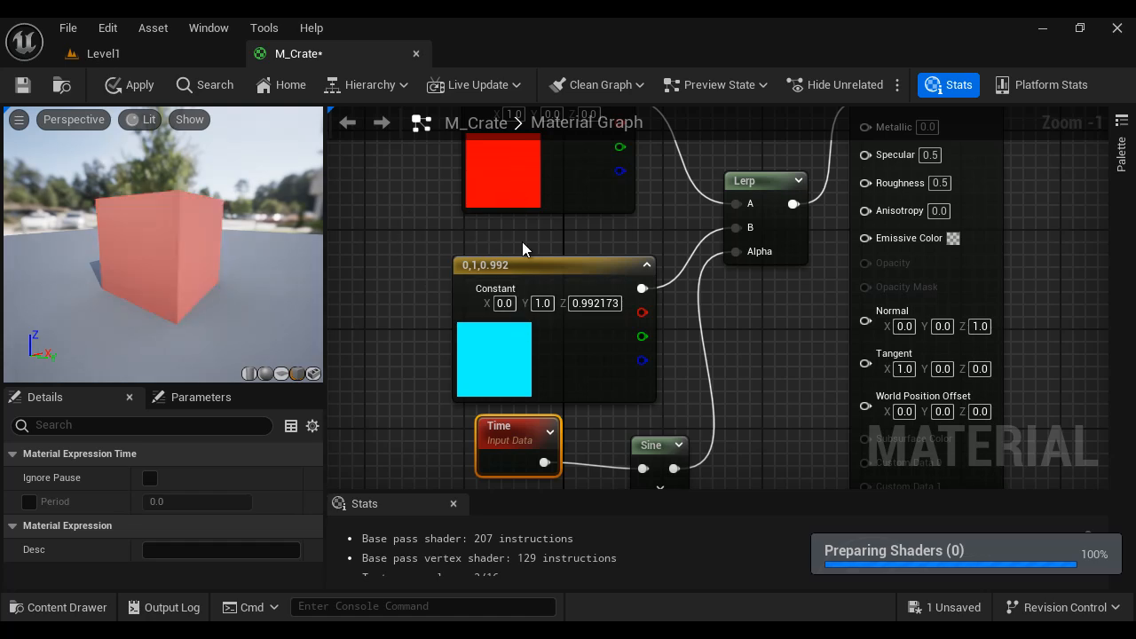
right_drag(546, 278, 492, 330)
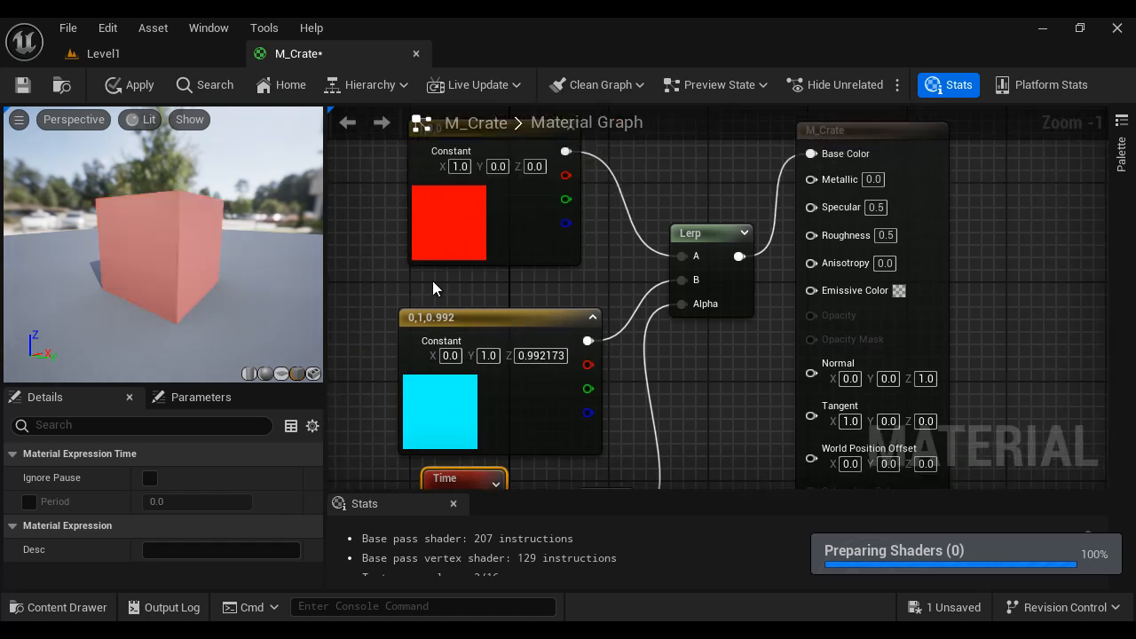
right_drag(694, 351, 685, 284)
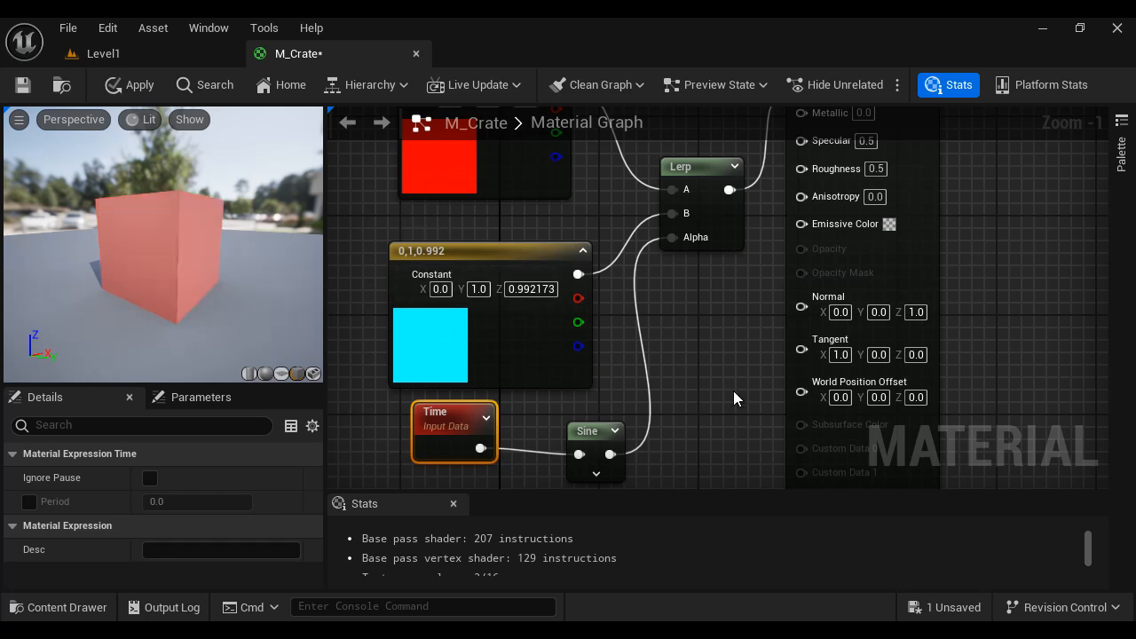
Insert a Multiply node between Time and Sine, with Time in its A input and its output feeding Sine.
drag(434, 416, 398, 440)
right_drag(703, 418, 717, 312)
drag(451, 357, 468, 423)
text(mult)
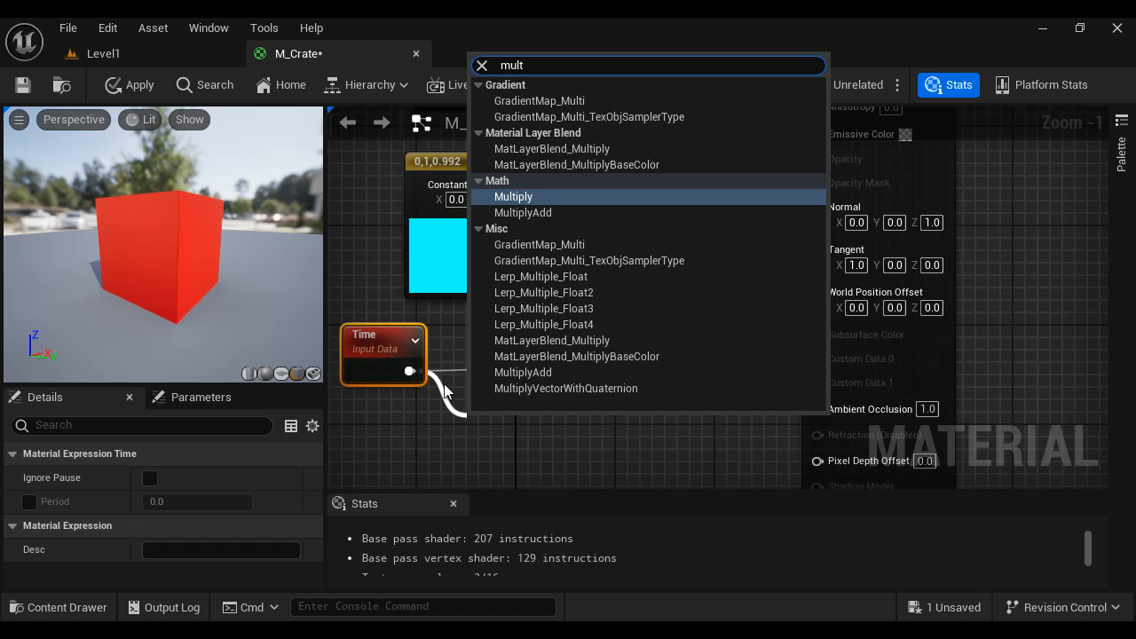
click(533, 199)
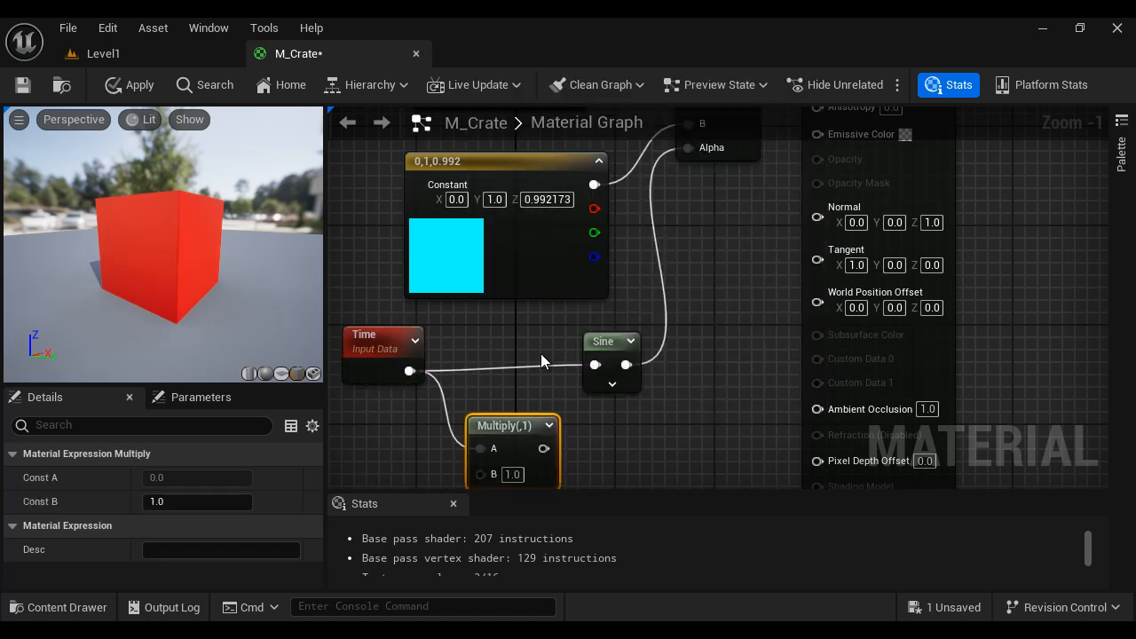
drag(529, 421, 594, 365)
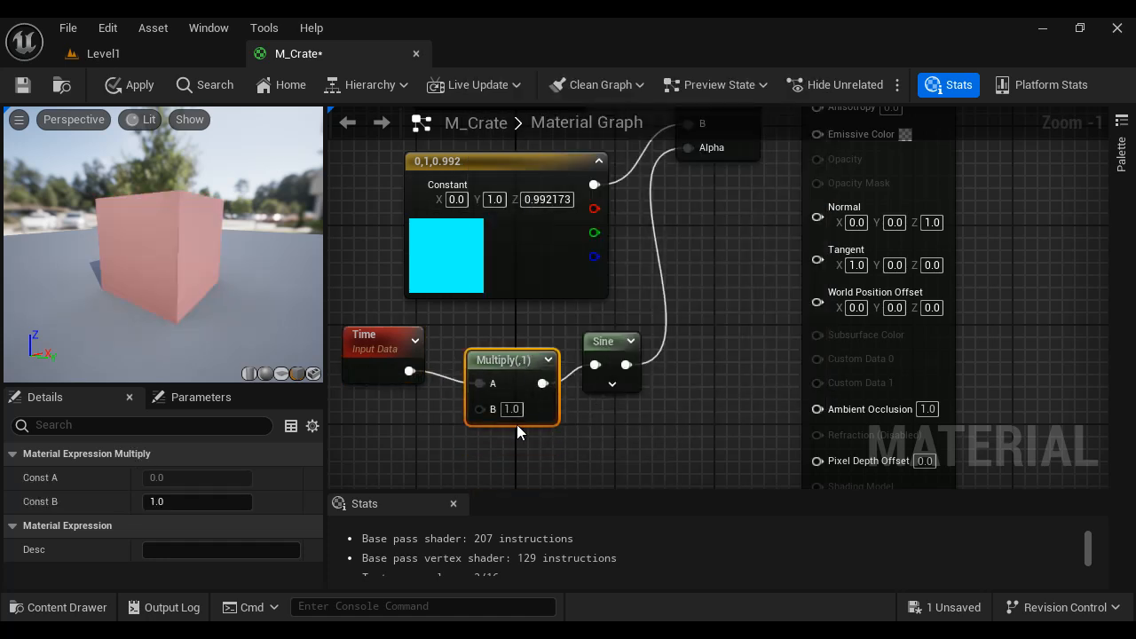
Set the B value of the Multiply node after Time to 5 and line the node up with Time.
click(512, 409)
text(5)
key(Return)
drag(509, 378, 484, 366)
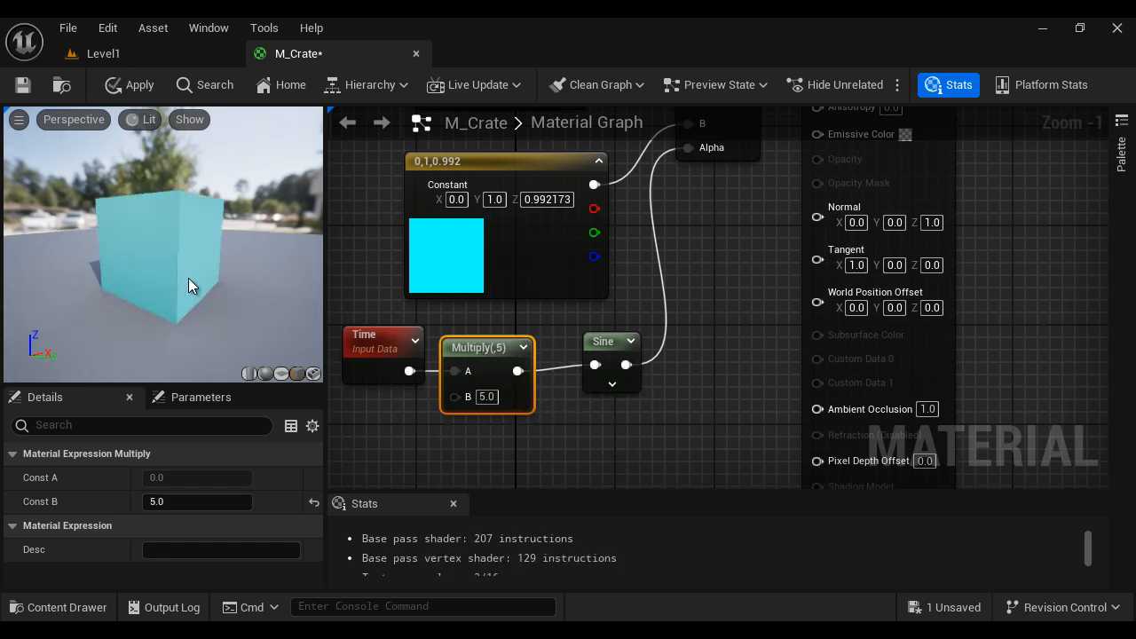
scroll(188, 278, up, 3)
Reroute the Lerp output from Base Color to Emissive Color and move the M_Crate result node farther from the Lerp.
scroll(660, 297, down, 2)
right_drag(705, 294, 637, 369)
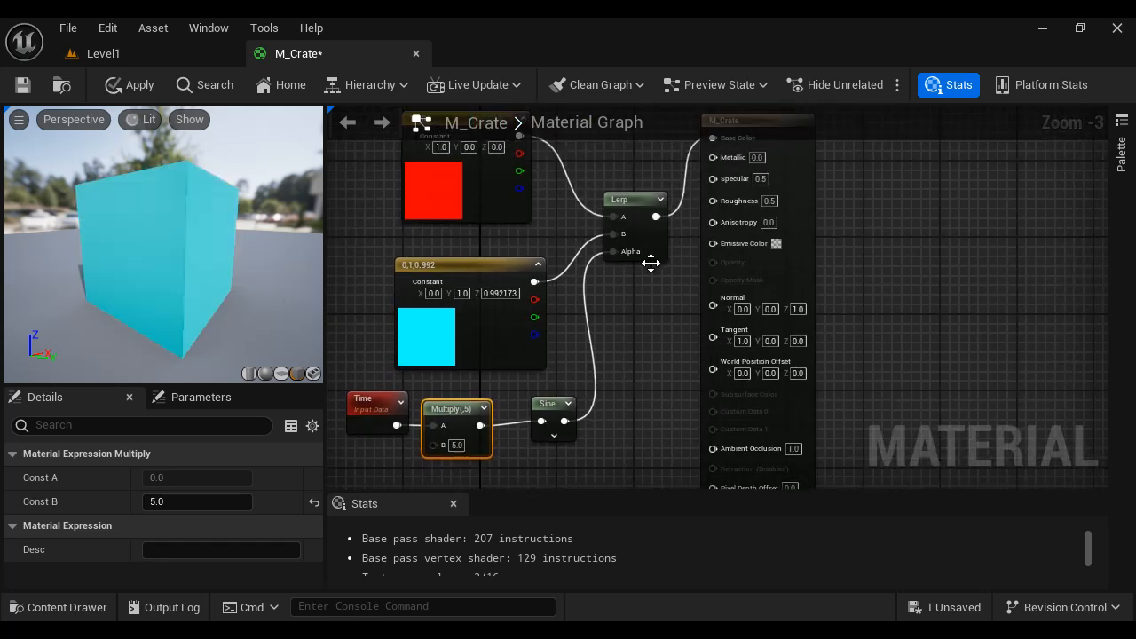
right_drag(640, 214, 639, 256)
drag(656, 262, 657, 361)
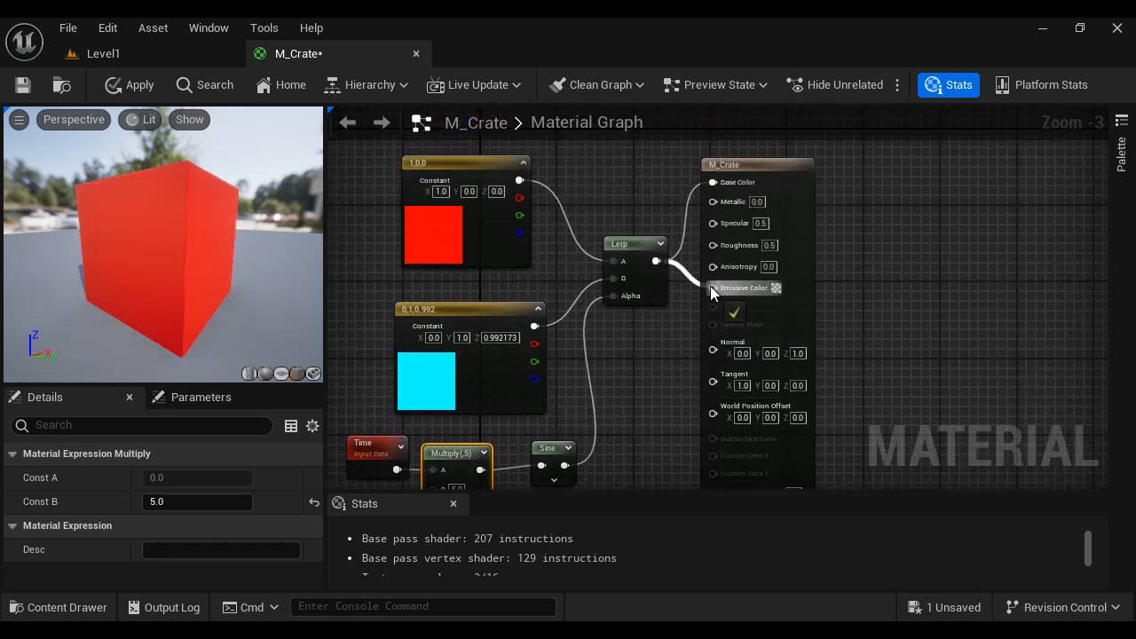
drag(711, 287, 713, 288)
click(922, 300)
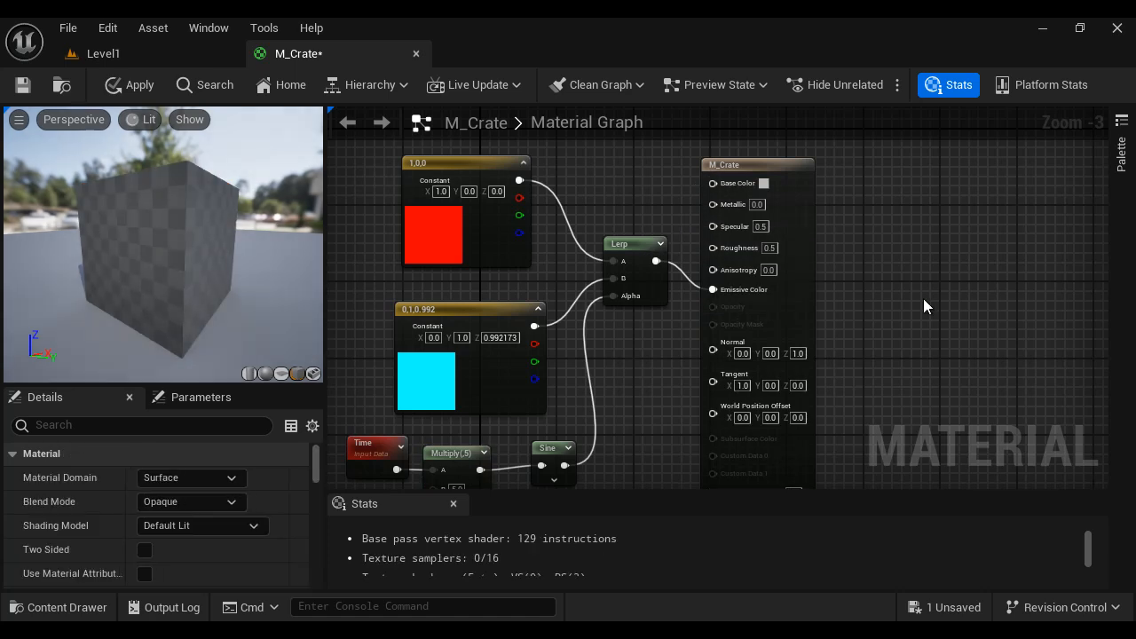
drag(783, 167, 805, 155)
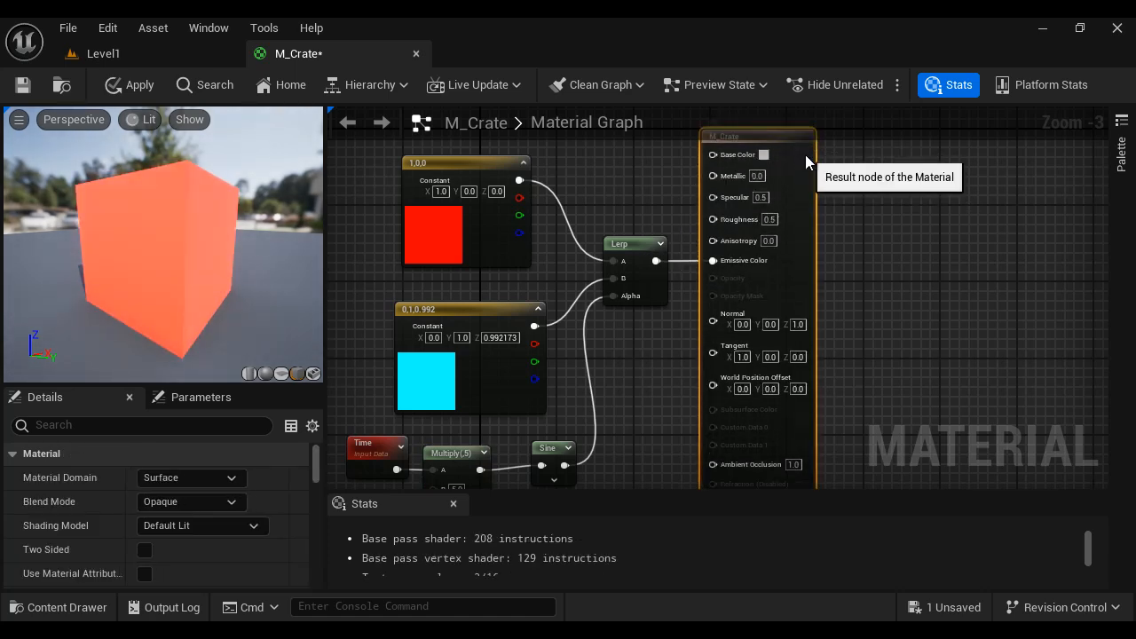
scroll(620, 335, down, 1)
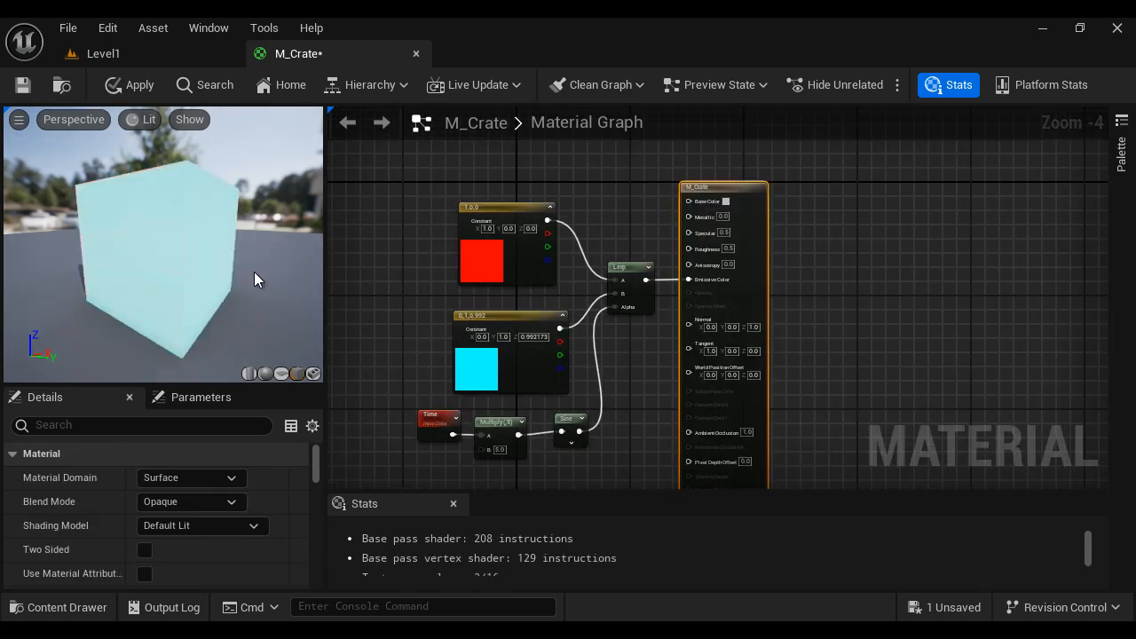
drag(748, 200, 867, 185)
Add a second Multiply node that takes the Lerp output as its A input.
scroll(666, 314, up, 2)
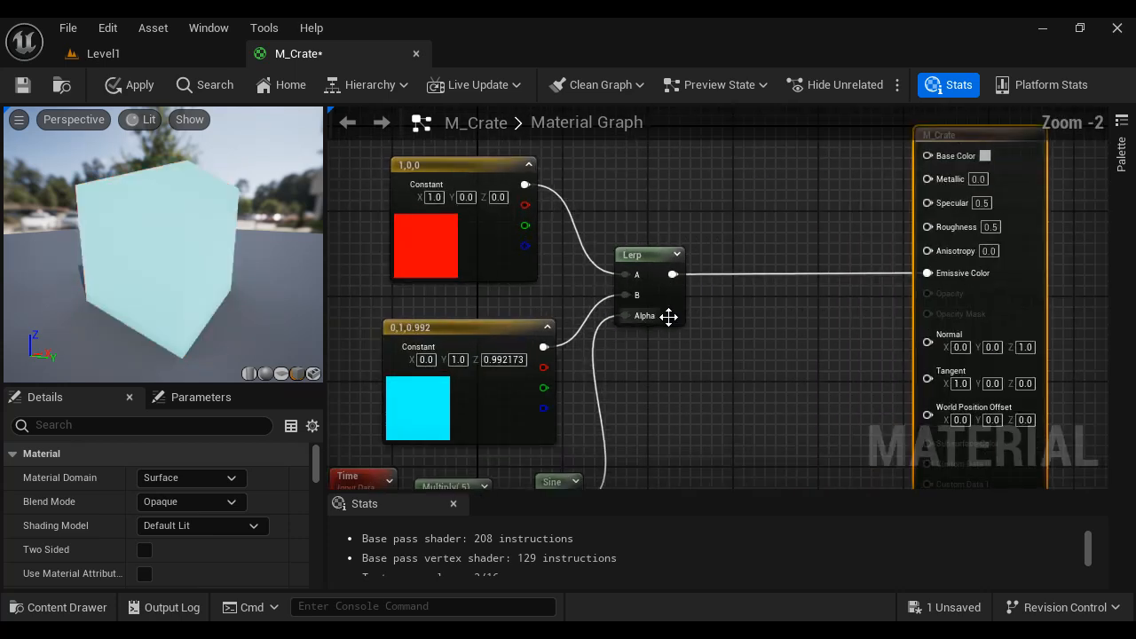
scroll(618, 271, up, 1)
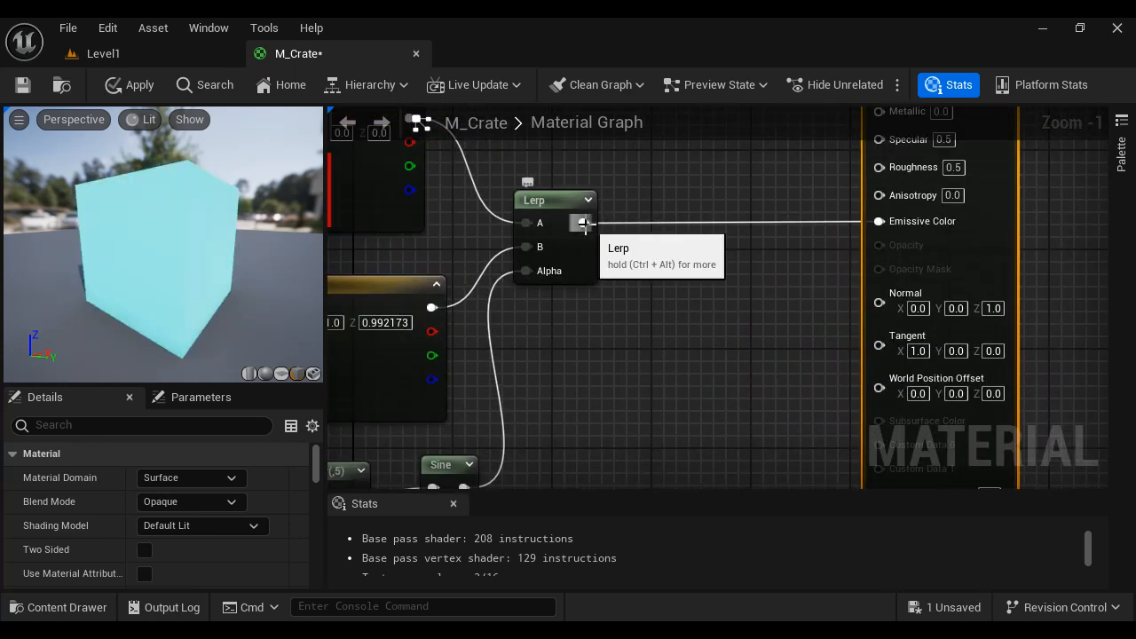
drag(646, 251, 647, 253)
text(mult)
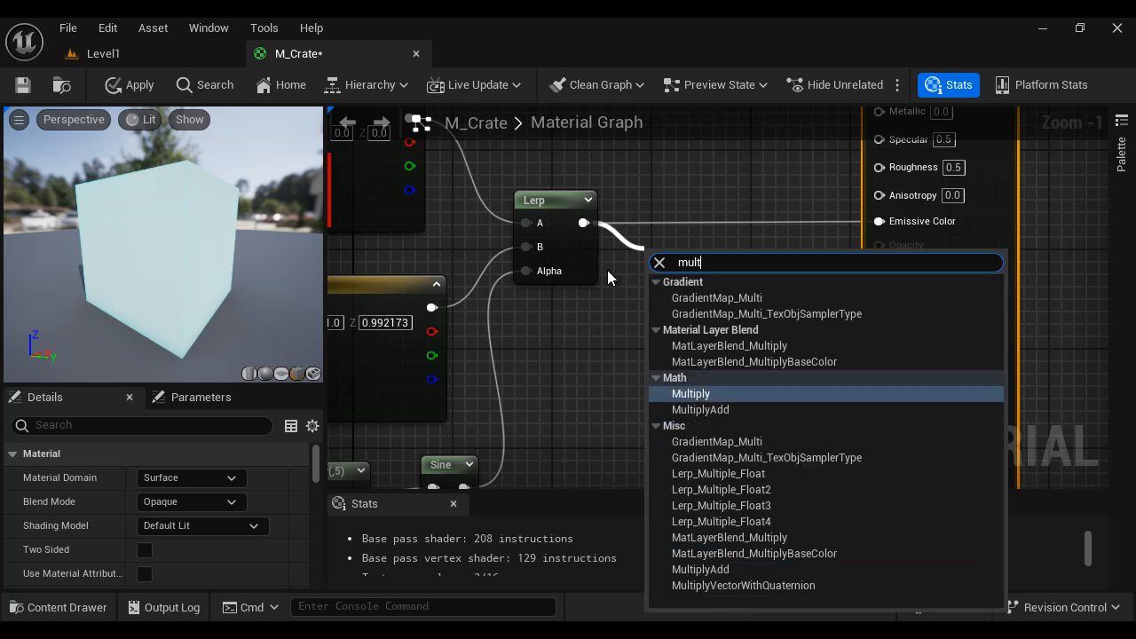
click(692, 393)
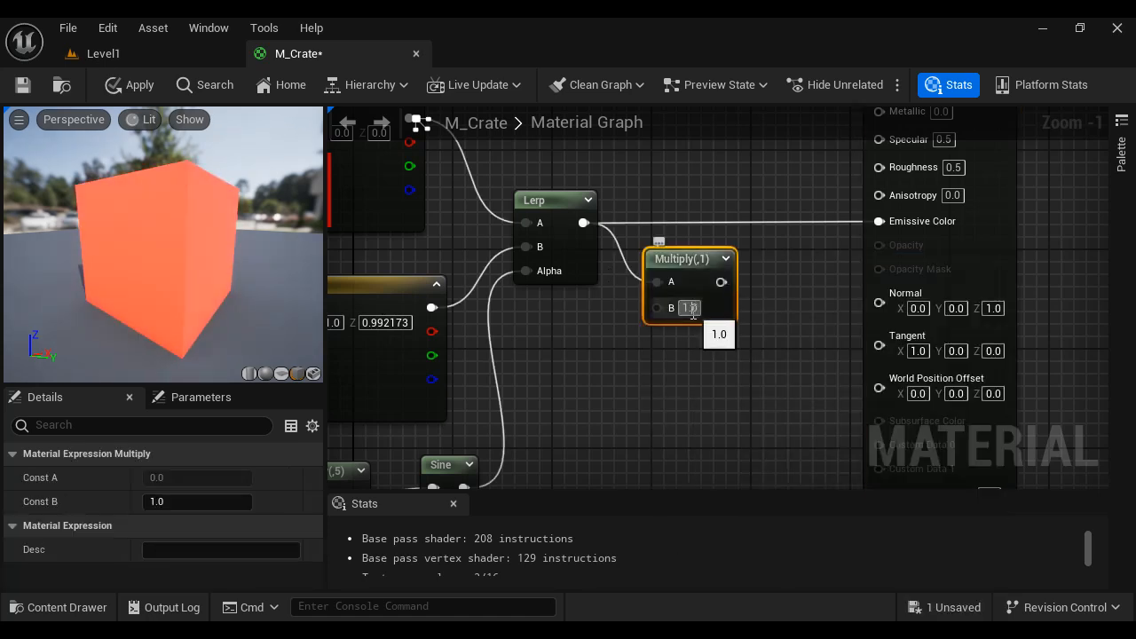
Set the new Multiply node's B value to 50 and place it between Lerp and Emissive Color, feeding its output there.
click(692, 308)
text(50)
key(Return)
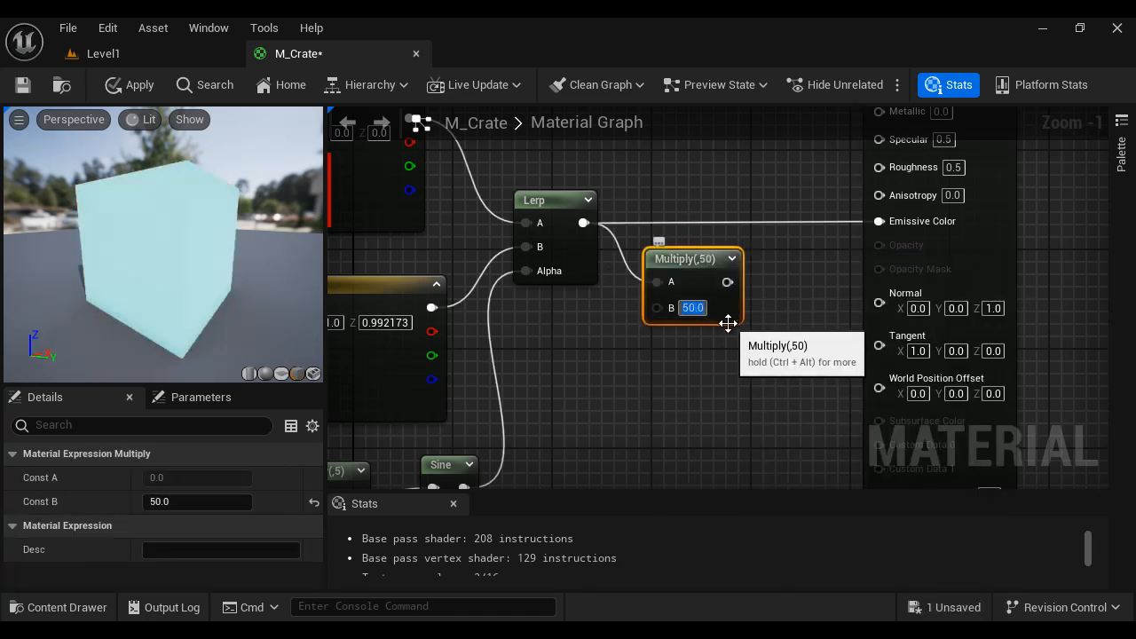
click(763, 313)
drag(727, 281, 726, 211)
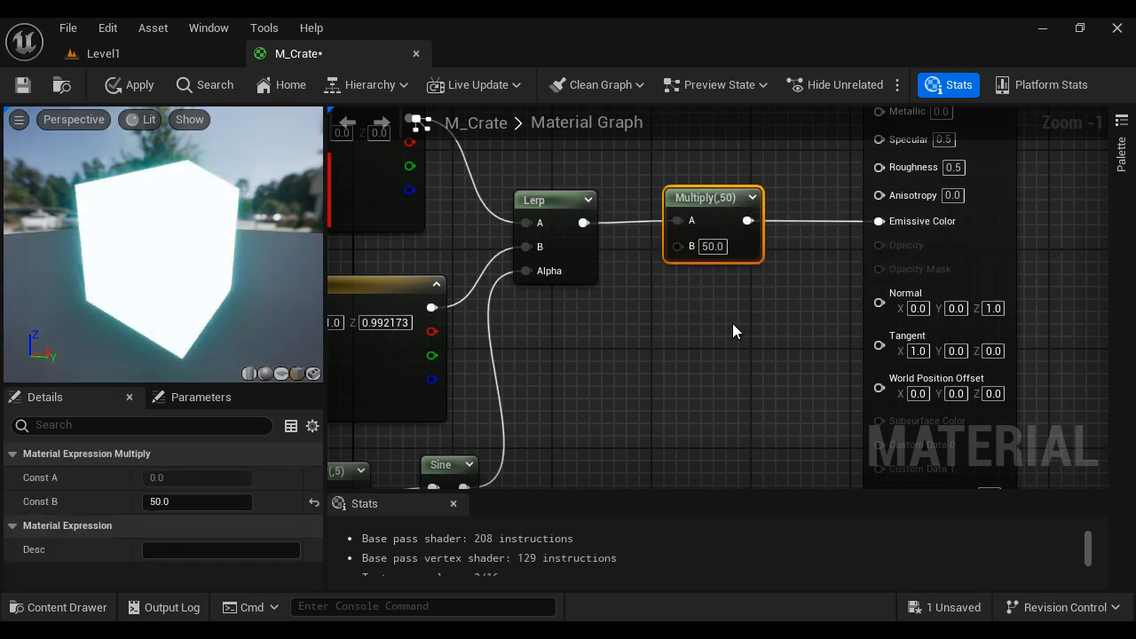
Inspect the glowing cube from farther away and above in the preview, and save the M_Crate material.
scroll(265, 266, down, 5)
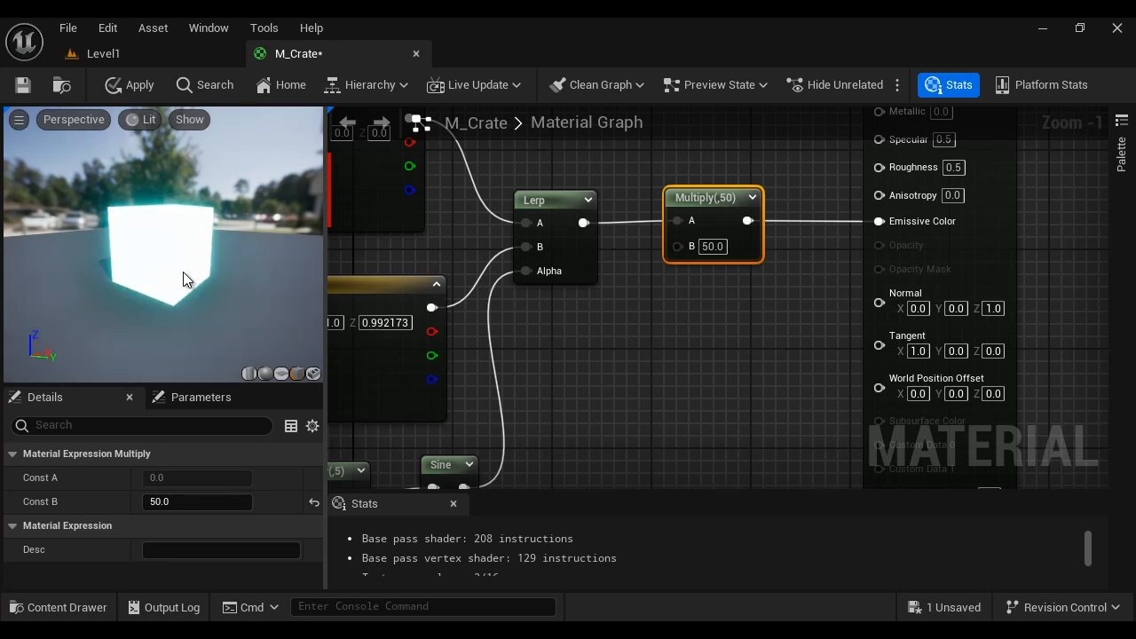
drag(184, 273, 213, 374)
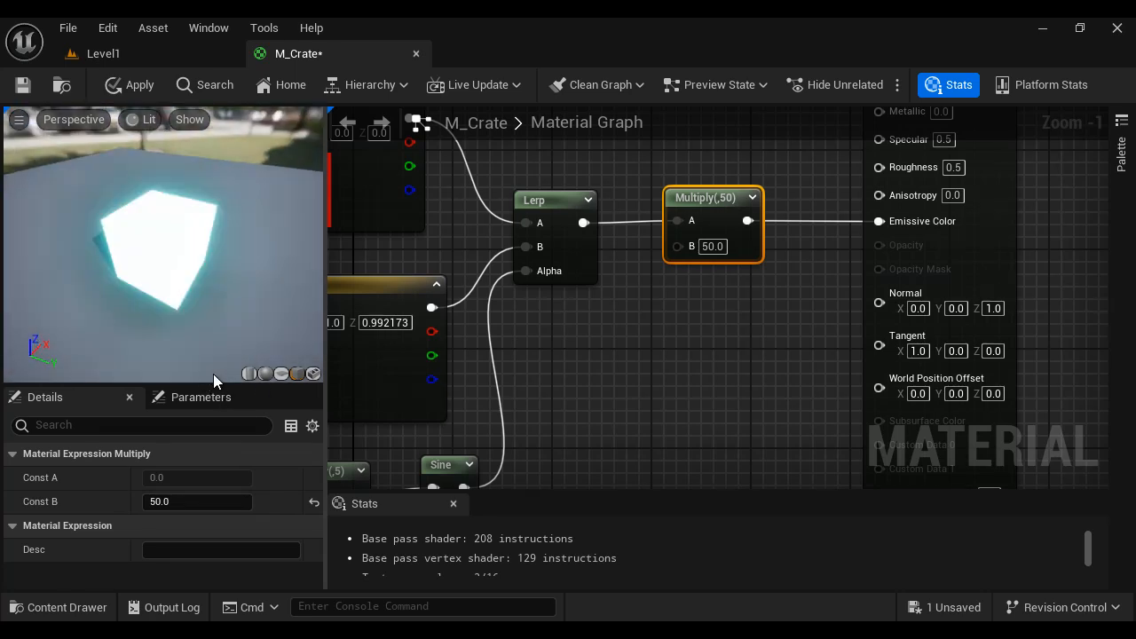
click(25, 86)
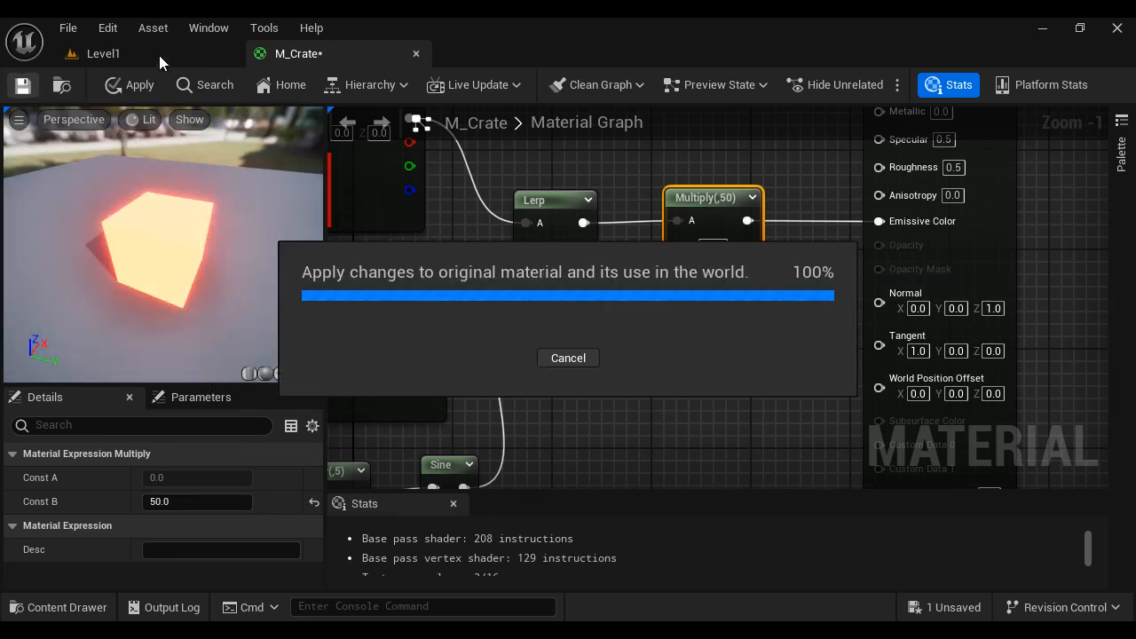
Place a Cube in Level1, raised slightly above the floor, and apply the M_Crate material to it.
click(159, 55)
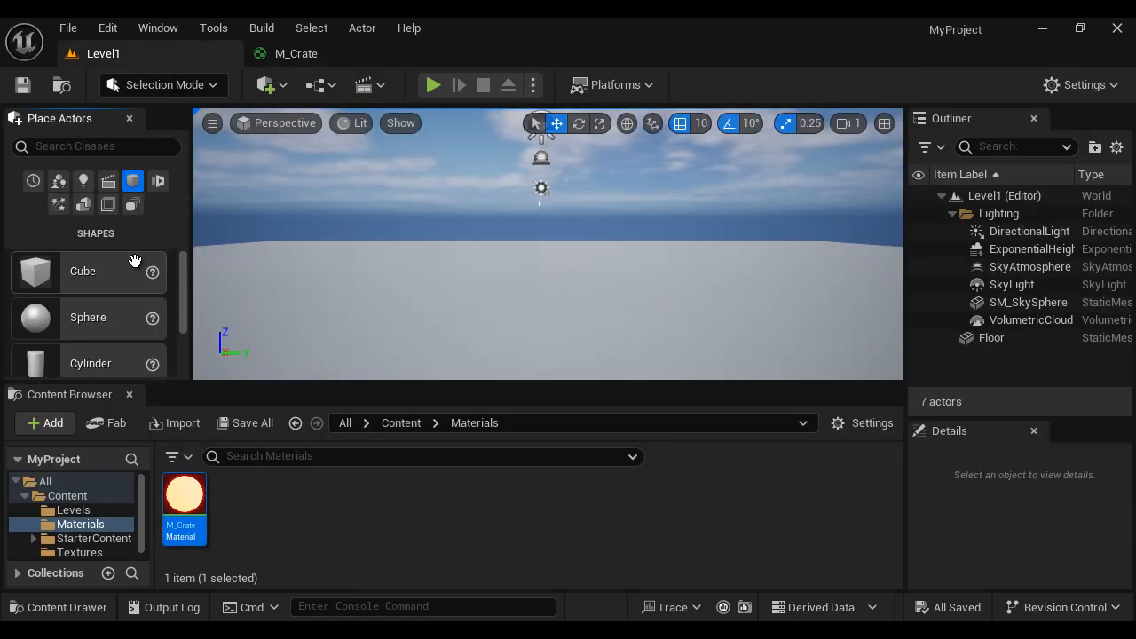
drag(134, 260, 512, 369)
drag(435, 328, 435, 326)
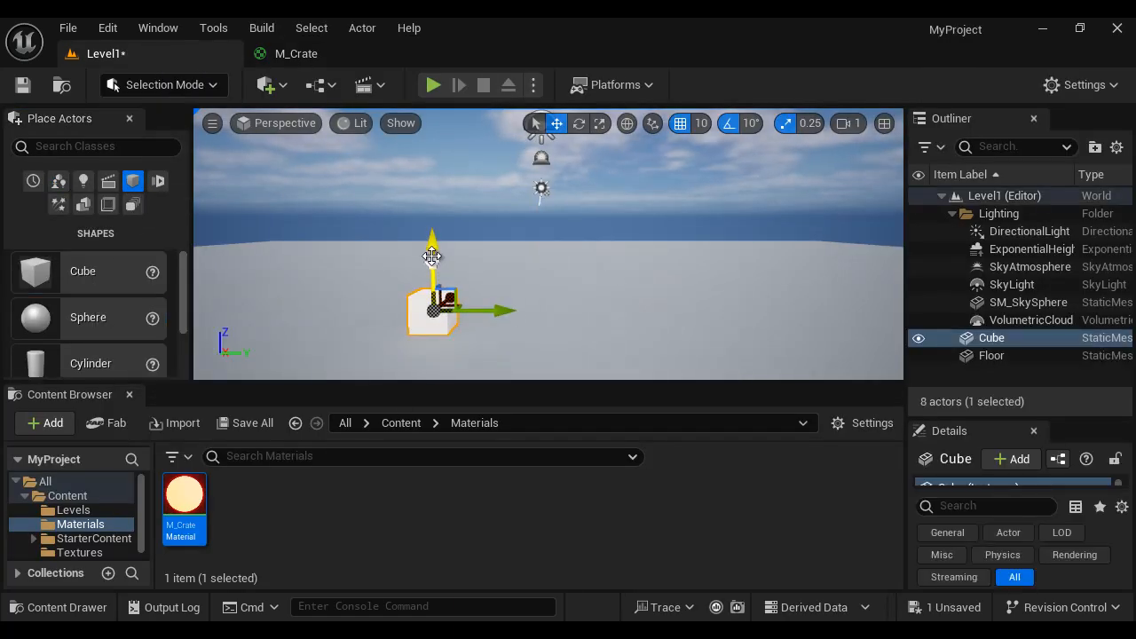
drag(193, 494, 434, 303)
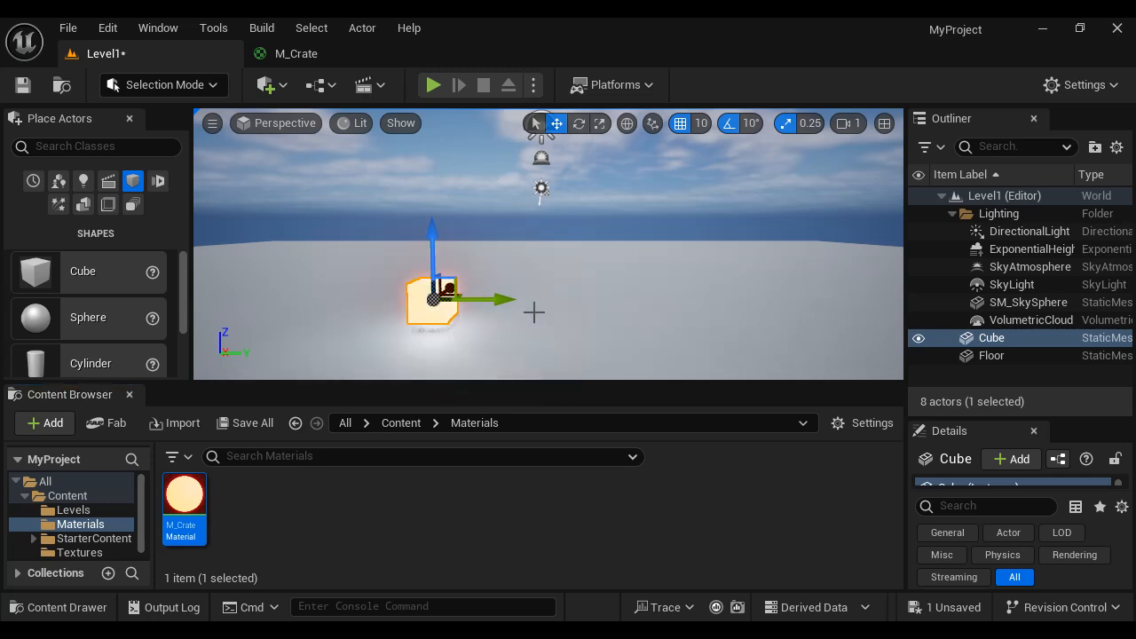
click(539, 325)
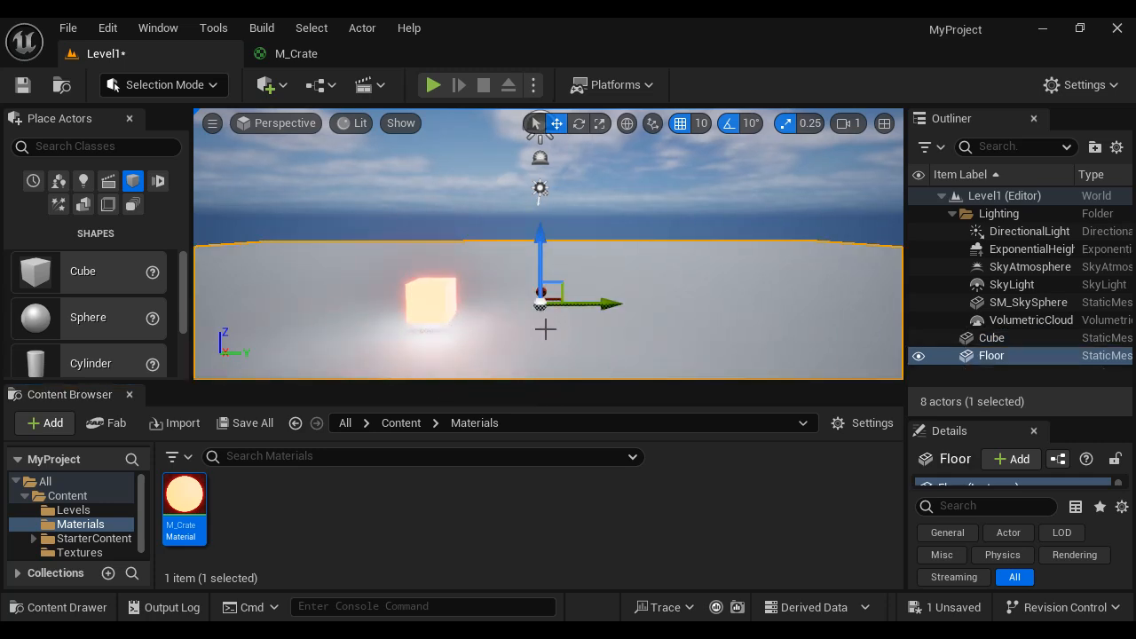
Examine the glowing cube in Level1 and the complete Lerp, Time, Sine and Multiply node network in the M_Crate graph.
scroll(458, 299, up, 3)
mouse_move(481, 348)
alt+mouse_down()
mouse_move(568, 302)
mouse_move(469, 350)
alt+mouse_up()
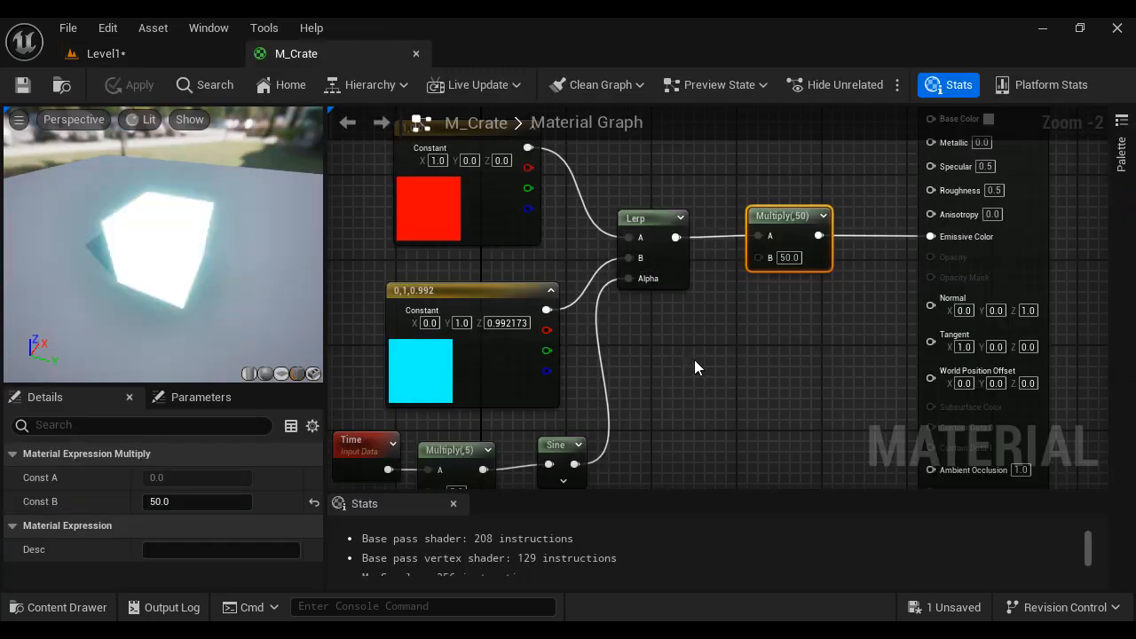
scroll(695, 367, down, 2)
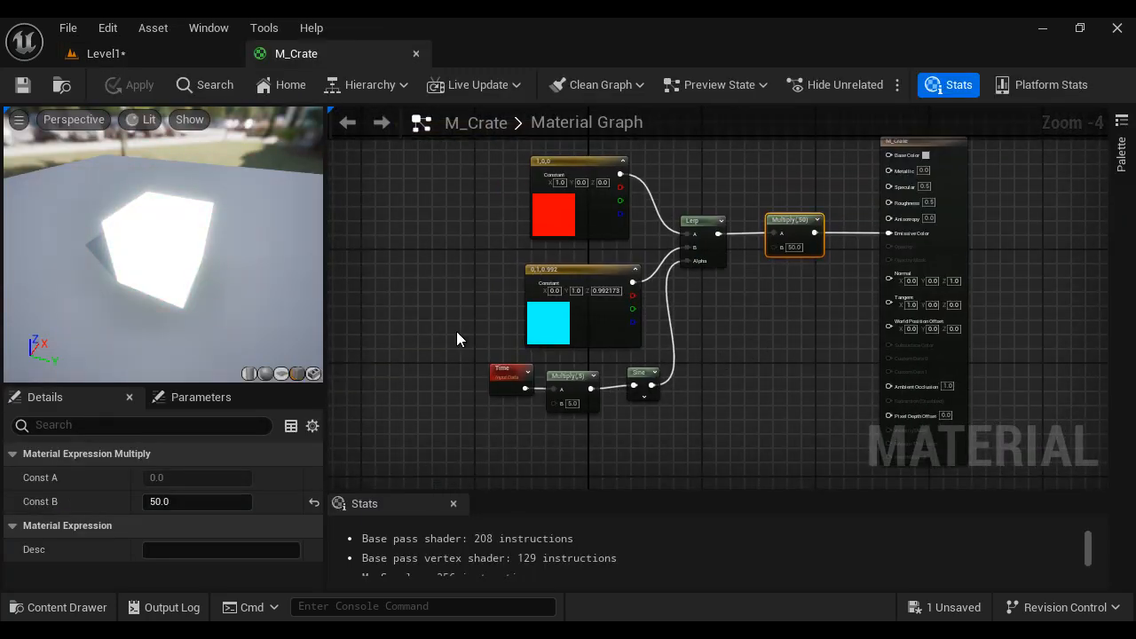
scroll(760, 375, up, 1)
right_drag(534, 310, 521, 342)
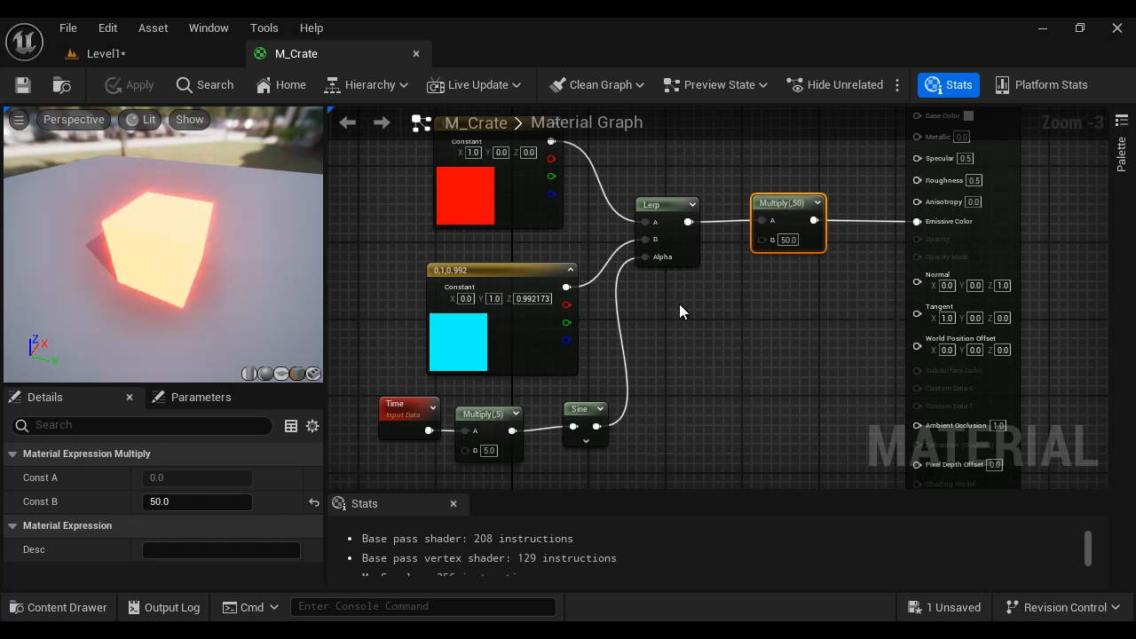
scroll(680, 306, down, 1)
scroll(686, 315, up, 4)
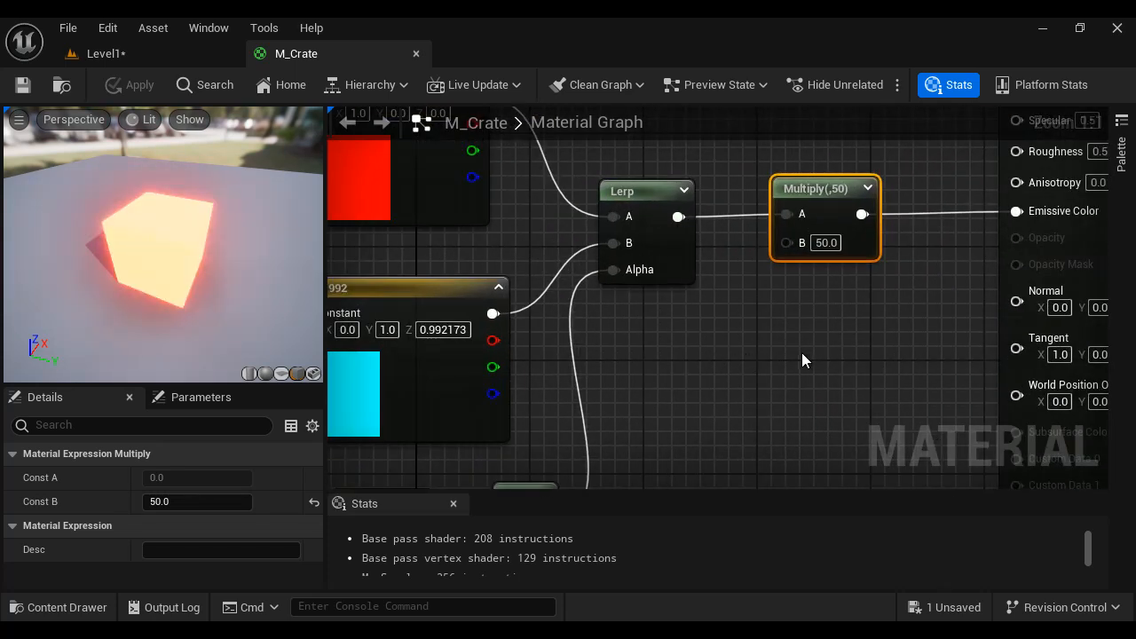
scroll(802, 359, down, 3)
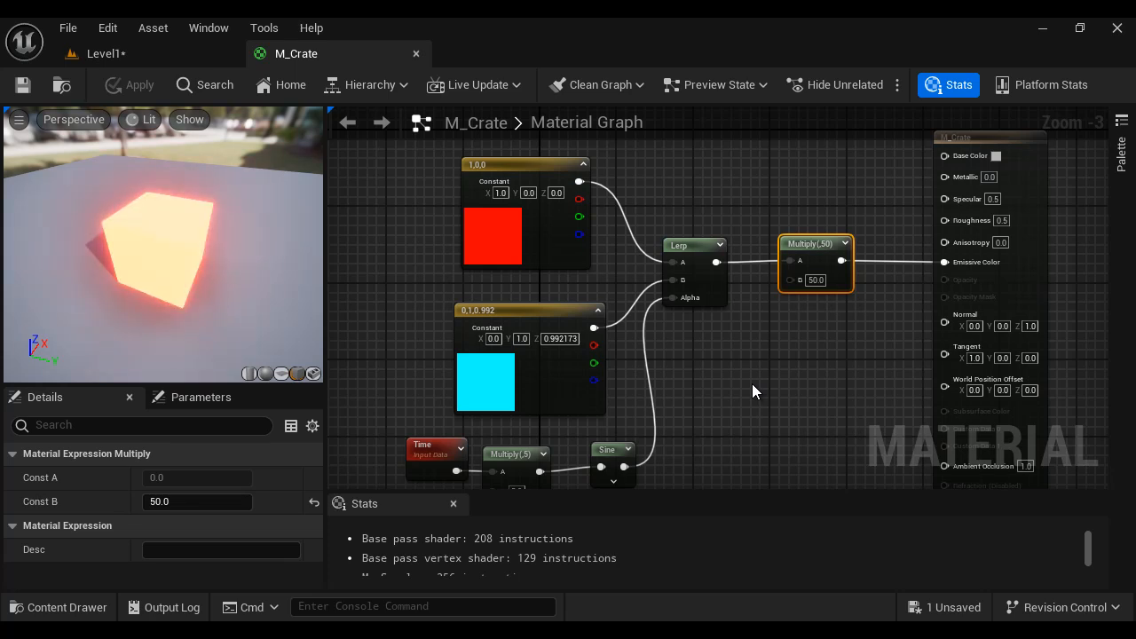
Close the material's Stats display and narrow the preview and details area to give the node graph more room.
scroll(751, 384, up, 1)
click(452, 503)
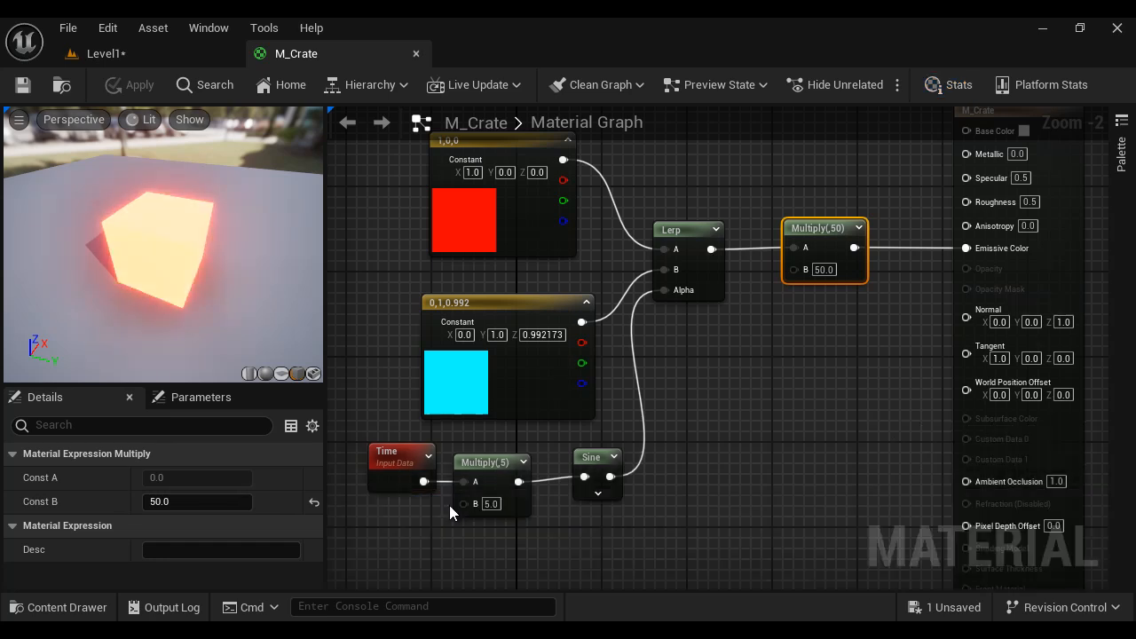
drag(324, 465, 214, 465)
scroll(674, 425, up, 1)
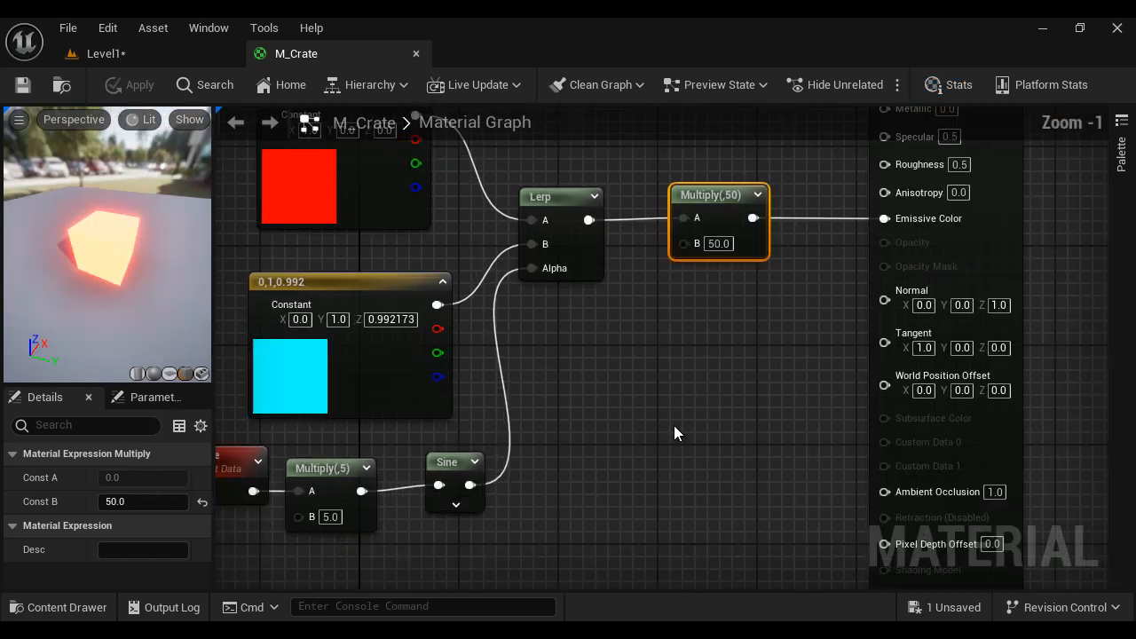
right_drag(674, 425, 770, 466)
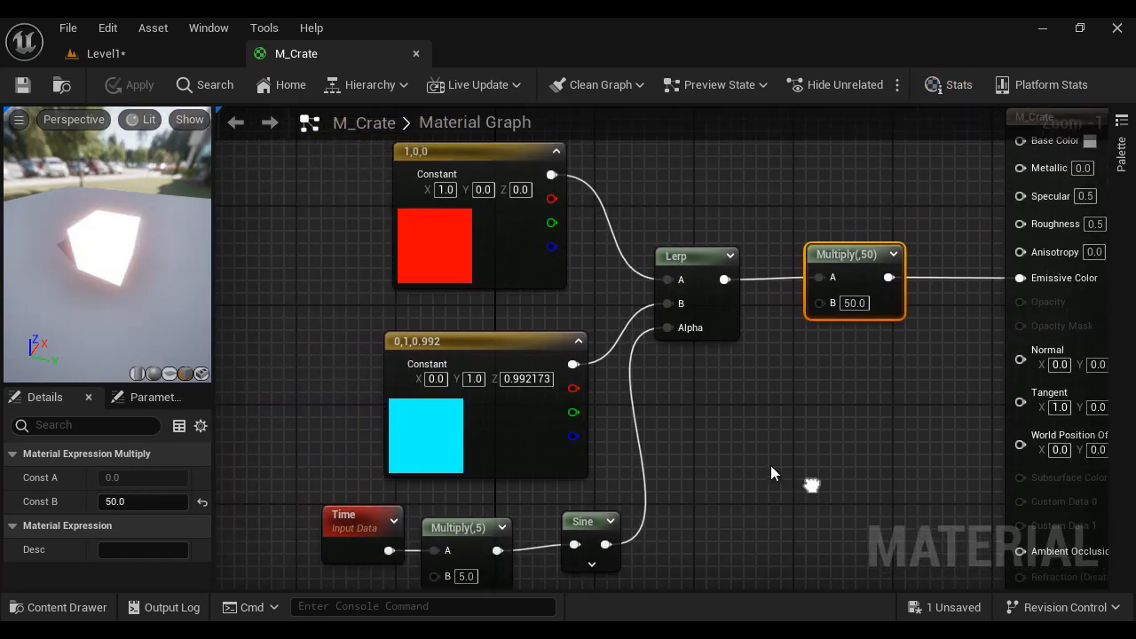